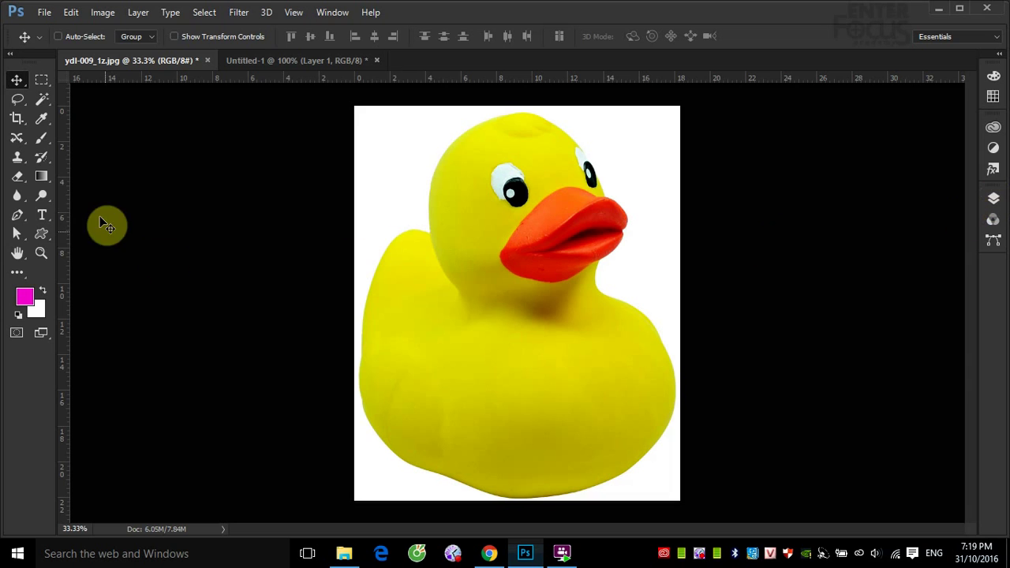
# Choose the standard Pen Tool and set its mode to Shape, with a magenta fill
pyautogui.click(16, 218)
pyautogui.click(16, 218)
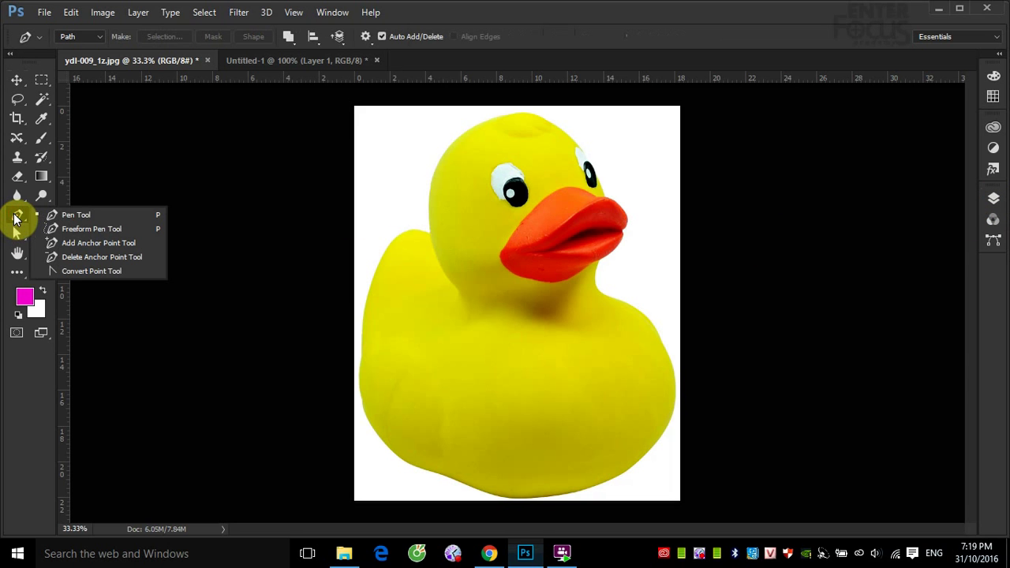
pyautogui.click(72, 212)
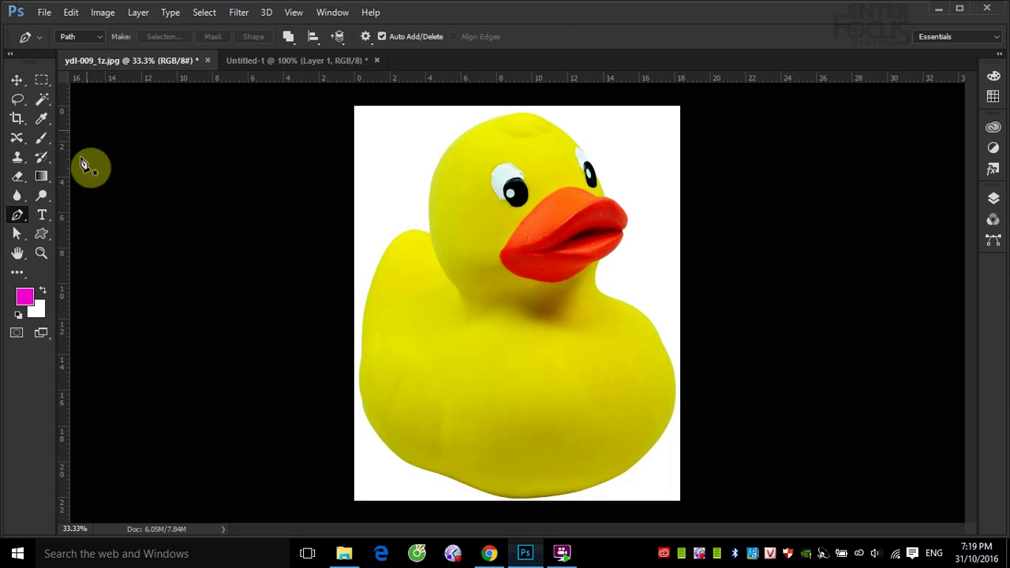
pyautogui.click(100, 37)
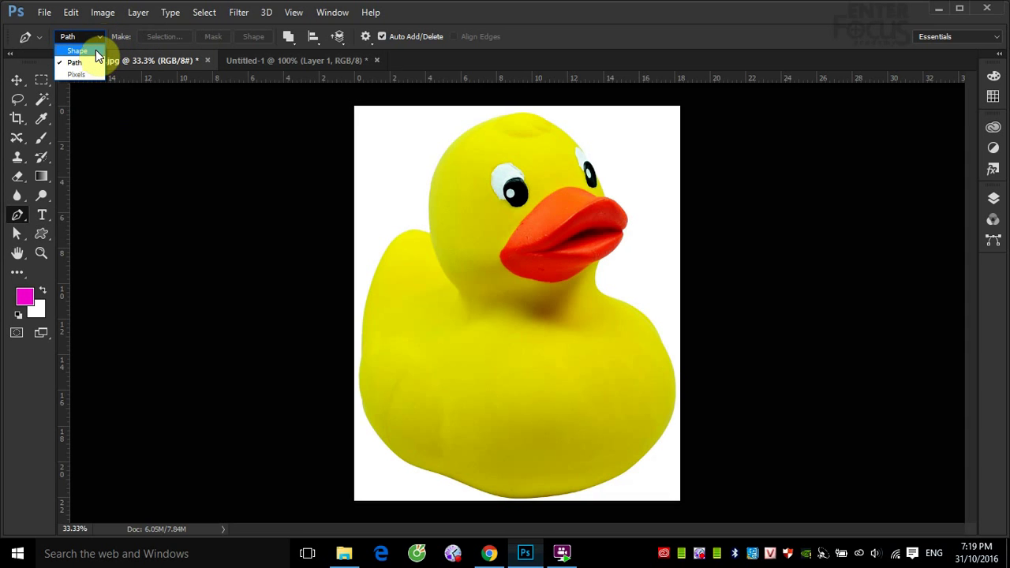
pyautogui.click(95, 50)
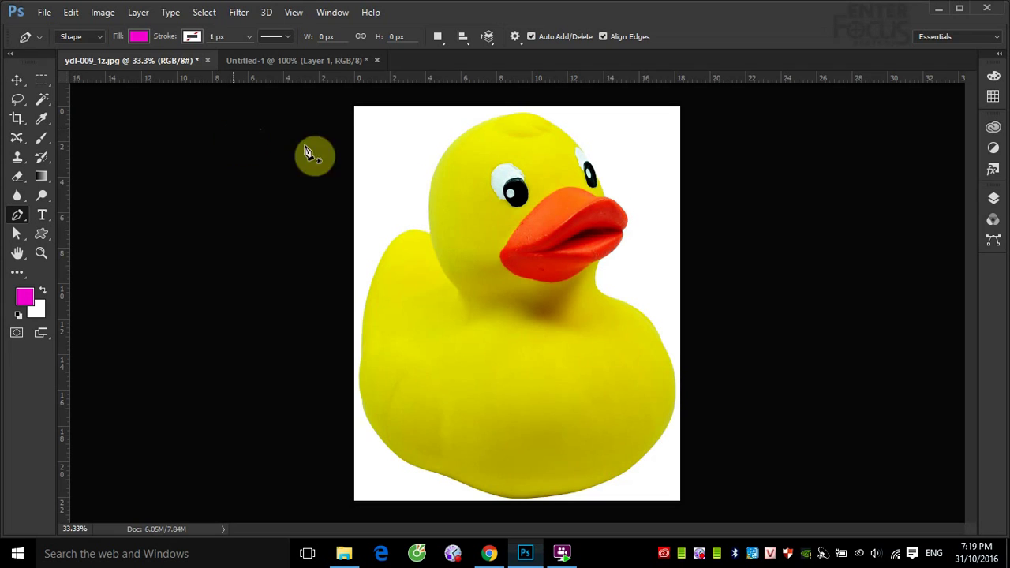
# Zoom into the beak and trace its upper edge to the tip with curved Pen anchors
pyautogui.moveTo(464, 174); pyautogui.dragTo(652, 302)
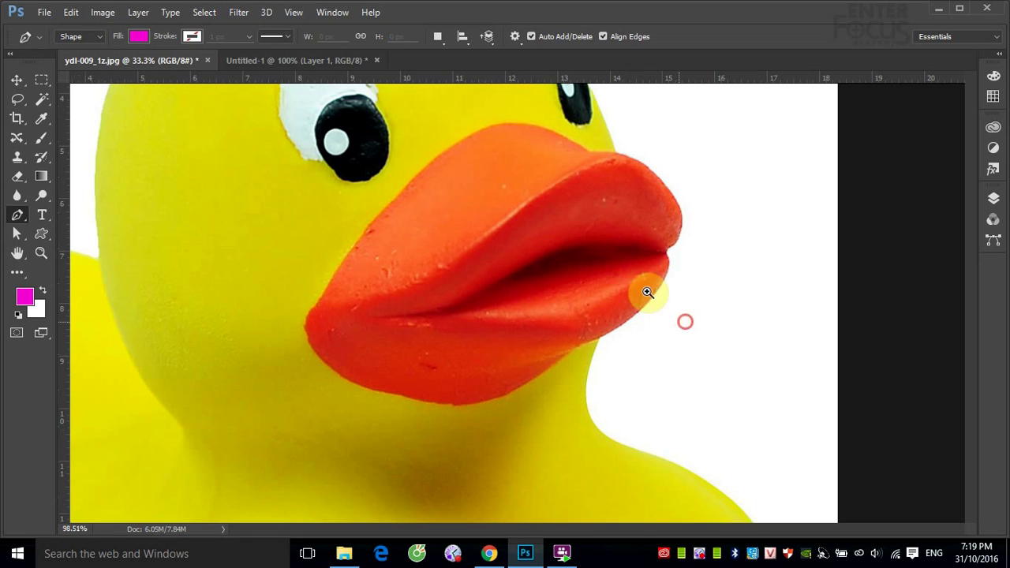
pyautogui.click(323, 297)
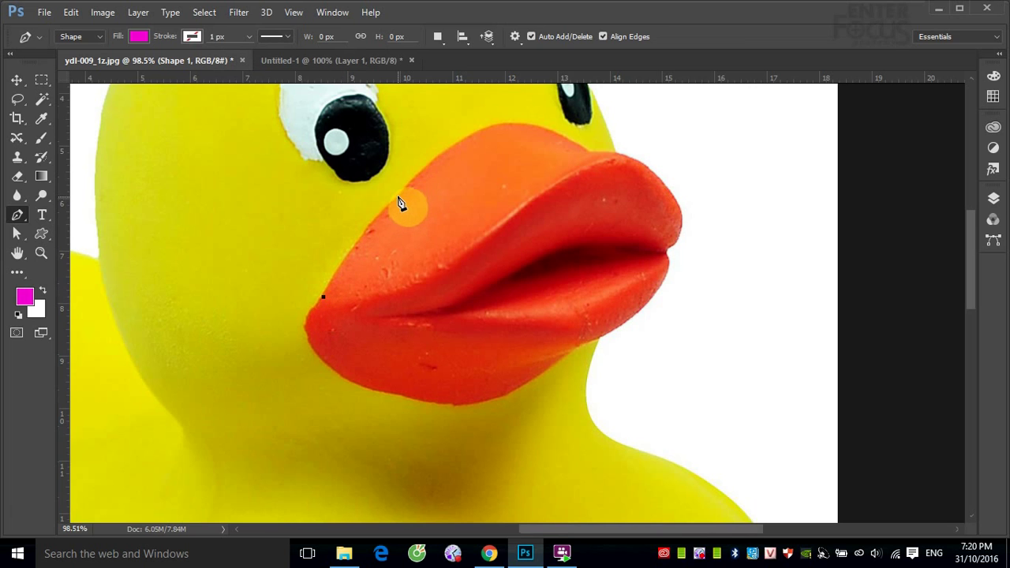
pyautogui.moveTo(400, 192)
pyautogui.mouseDown()
pyautogui.moveTo(454, 157)
pyautogui.moveTo(450, 144)
pyautogui.moveTo(401, 179)
pyautogui.moveTo(412, 177)
pyautogui.mouseUp()
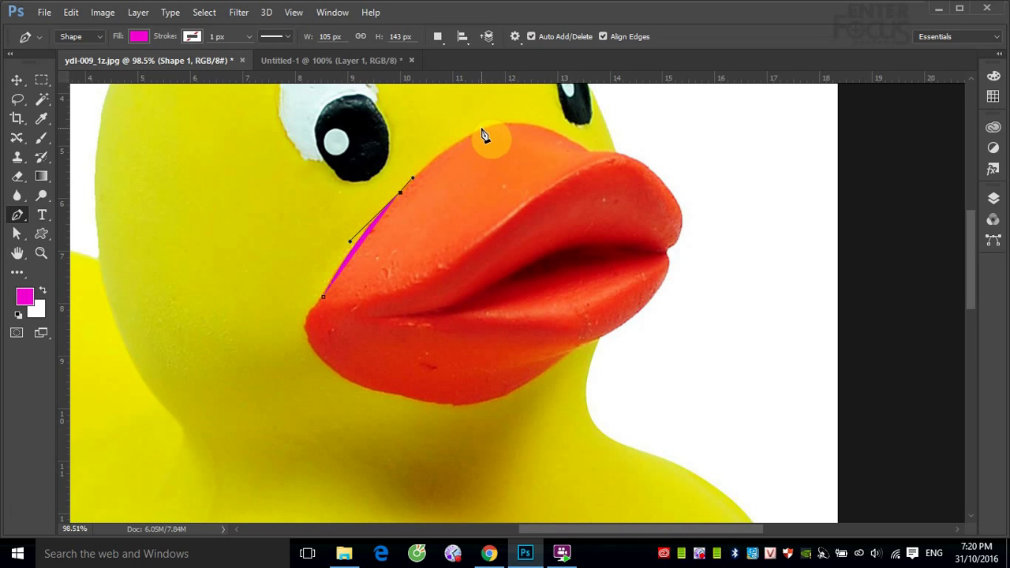
pyautogui.moveTo(484, 127); pyautogui.dragTo(515, 120)
pyautogui.moveTo(588, 148); pyautogui.dragTo(631, 183)
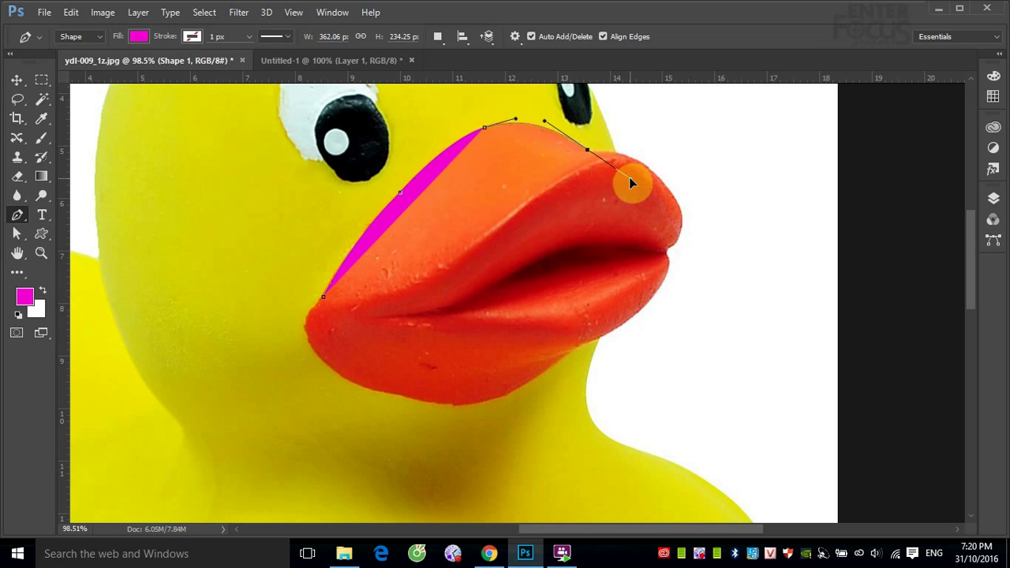
pyautogui.moveTo(630, 183)
pyautogui.mouseDown()
pyautogui.moveTo(605, 156)
pyautogui.moveTo(615, 179)
pyautogui.moveTo(628, 176)
pyautogui.mouseUp()
pyautogui.moveTo(628, 180); pyautogui.dragTo(627, 150)
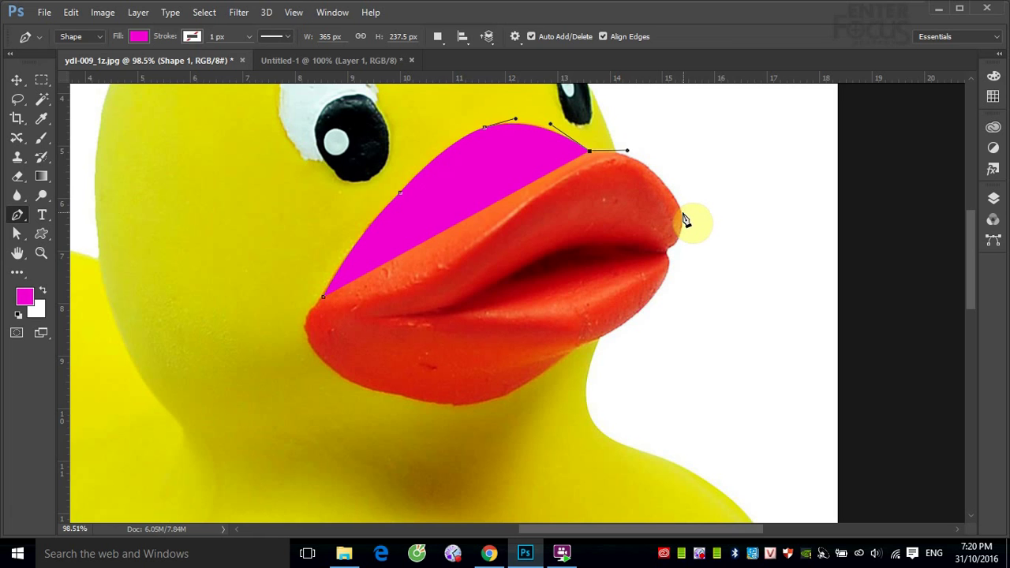
pyautogui.moveTo(681, 212)
pyautogui.mouseDown()
pyautogui.moveTo(692, 253)
pyautogui.moveTo(710, 270)
pyautogui.moveTo(687, 226)
pyautogui.mouseUp()
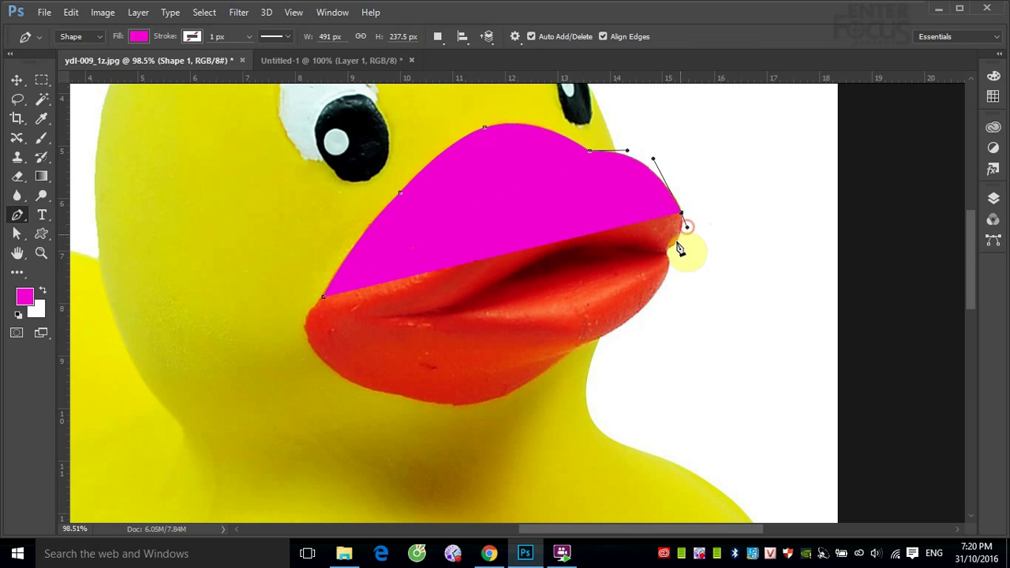
# Make a sharp corner at the beak tip and curve anchors along the lower beak edge
pyautogui.click(667, 249)
pyautogui.click(667, 249)
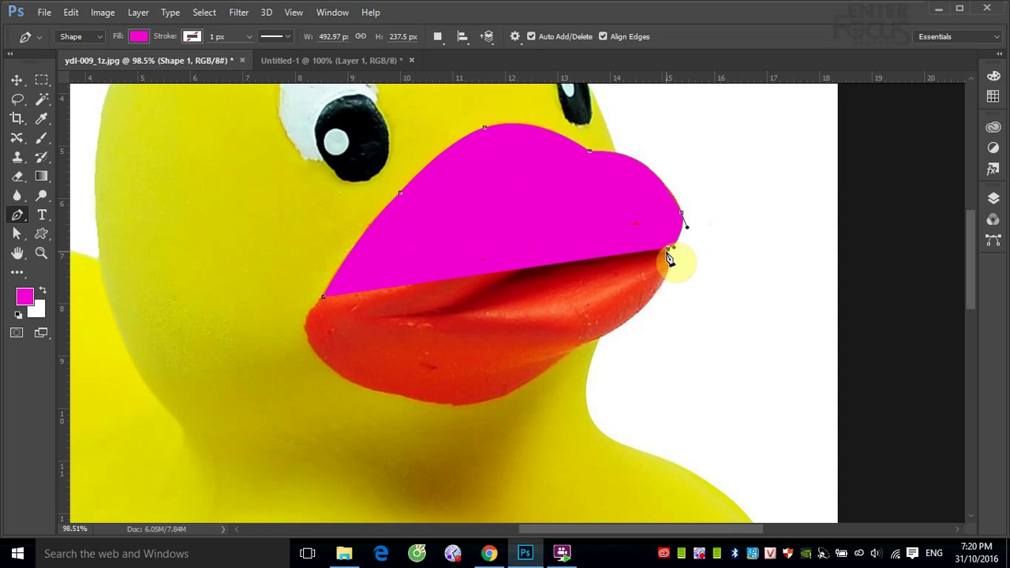
pyautogui.click(668, 251)
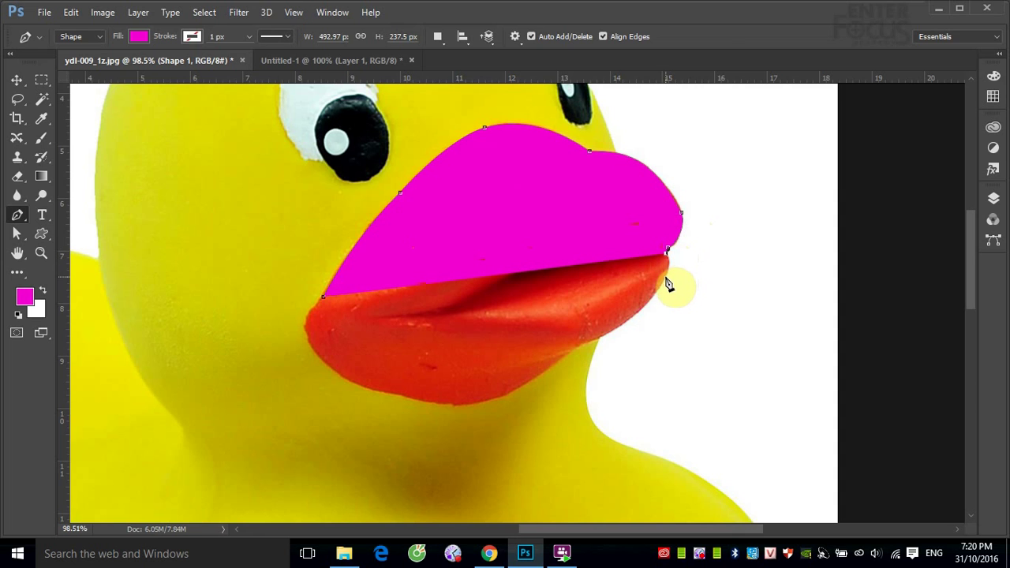
pyautogui.moveTo(665, 278); pyautogui.dragTo(657, 299)
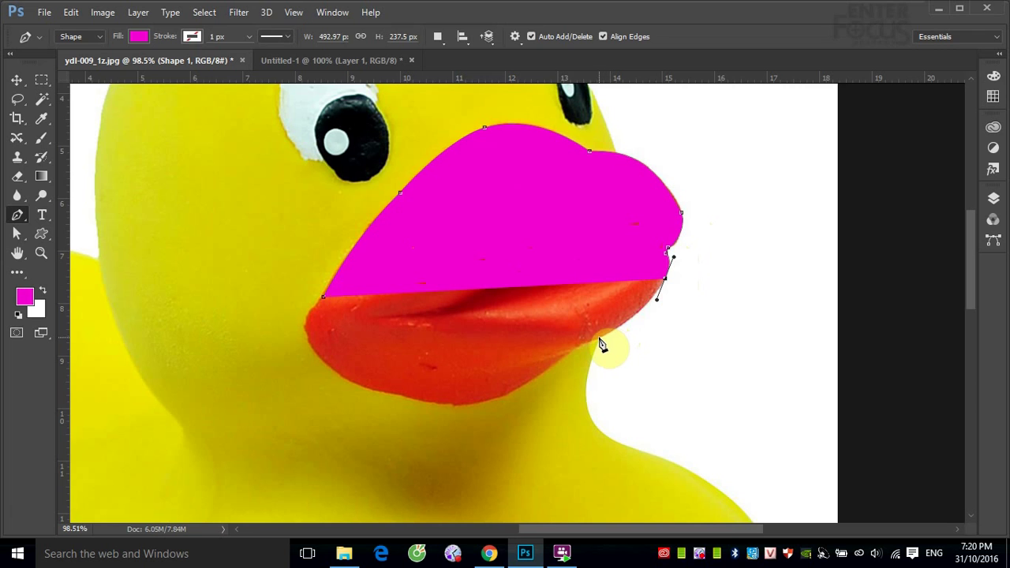
pyautogui.moveTo(599, 340); pyautogui.dragTo(577, 357)
pyautogui.moveTo(576, 351); pyautogui.dragTo(588, 343)
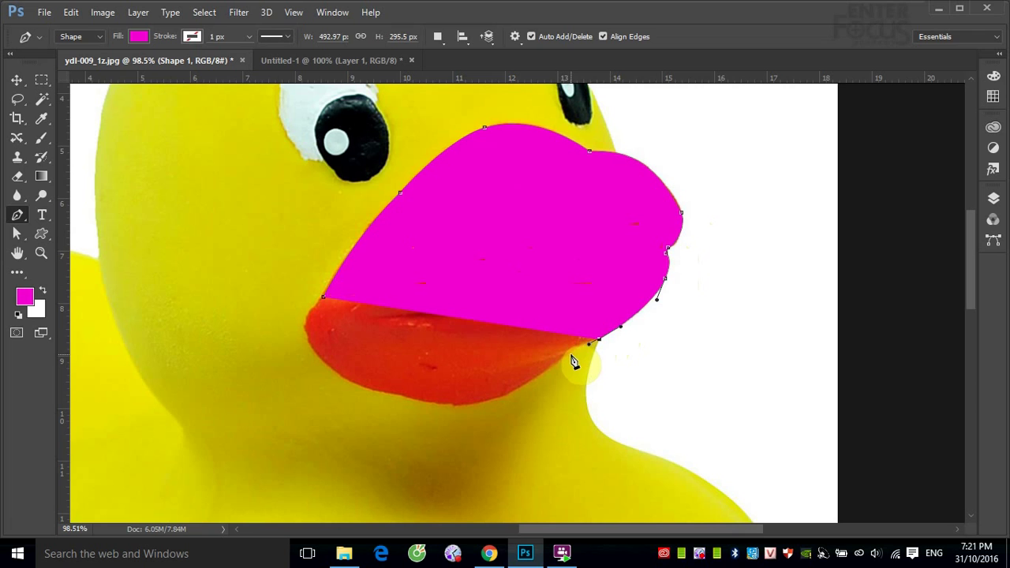
pyautogui.moveTo(590, 344); pyautogui.dragTo(568, 355)
pyautogui.click(553, 367)
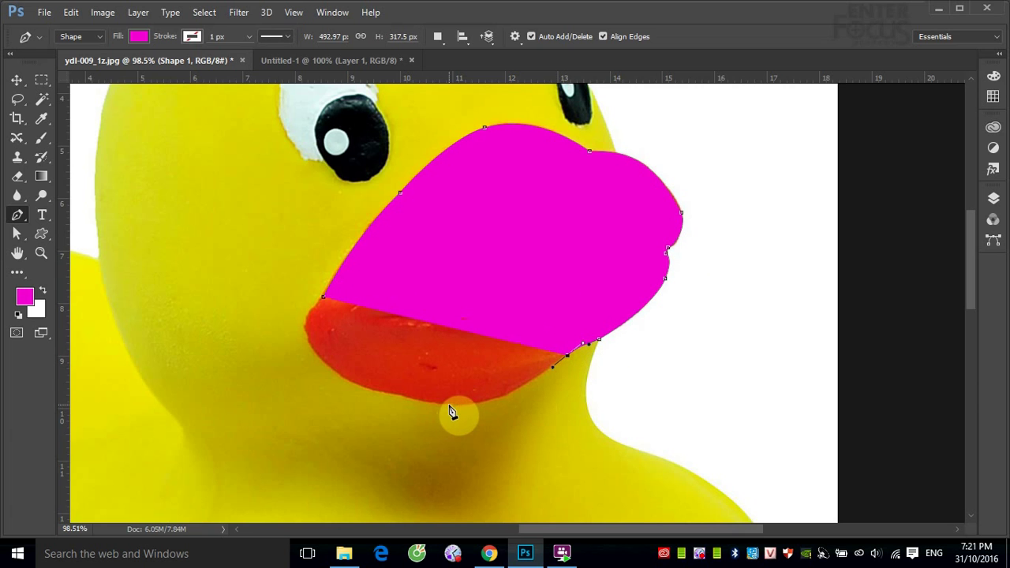
# Trace the beak's bottom and left edge and close the magenta outline at its start point
pyautogui.moveTo(453, 406); pyautogui.dragTo(408, 405)
pyautogui.moveTo(408, 403); pyautogui.dragTo(429, 404)
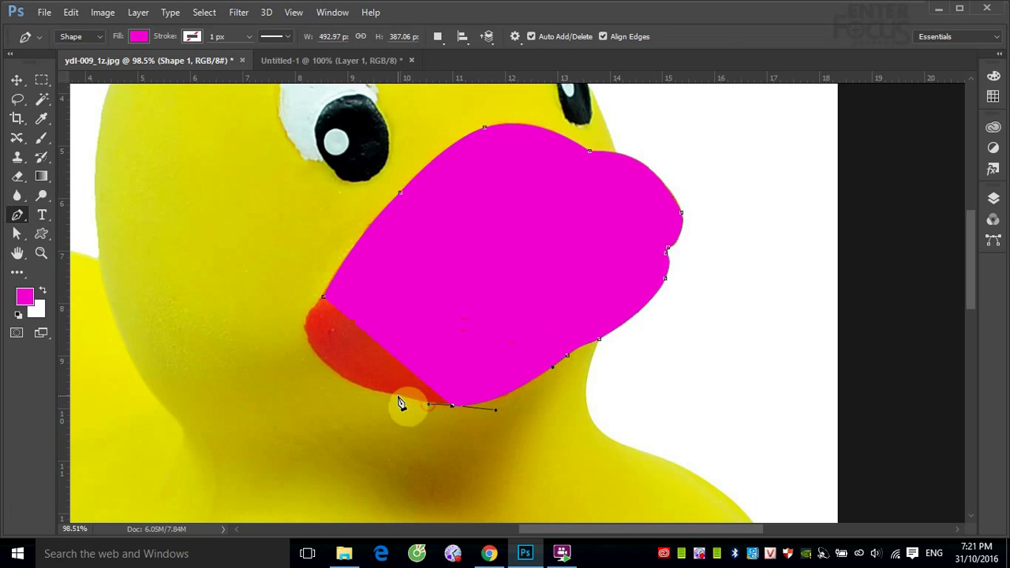
pyautogui.click(402, 396)
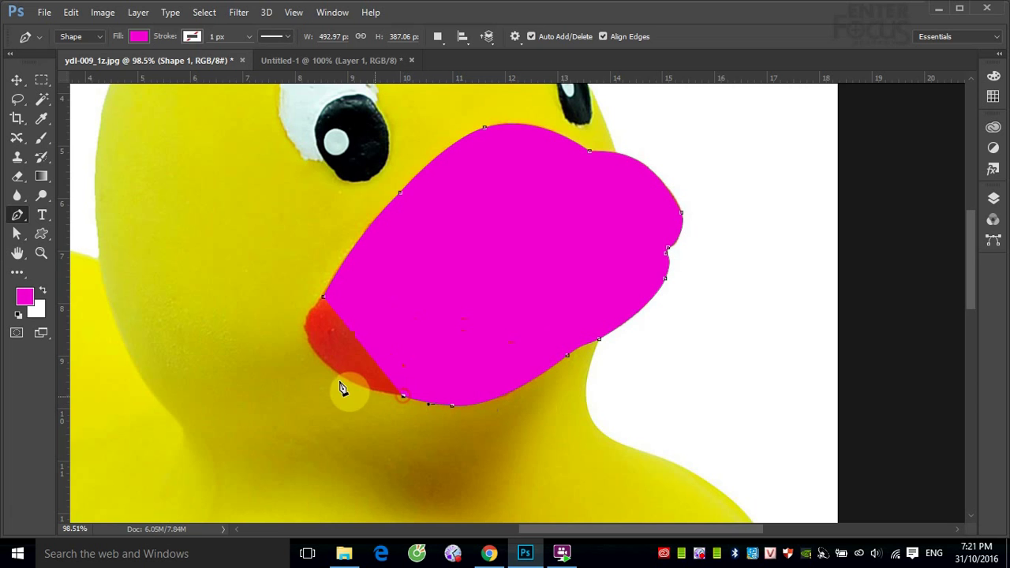
pyautogui.moveTo(333, 369); pyautogui.dragTo(303, 349)
pyautogui.click(310, 340)
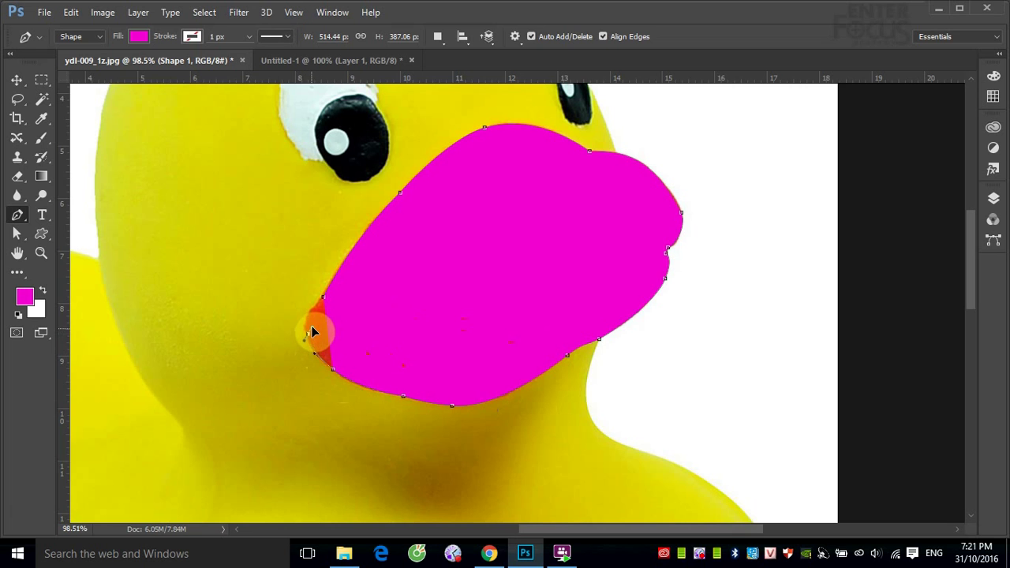
pyautogui.moveTo(302, 325); pyautogui.dragTo(330, 300)
pyautogui.moveTo(341, 296); pyautogui.dragTo(349, 298)
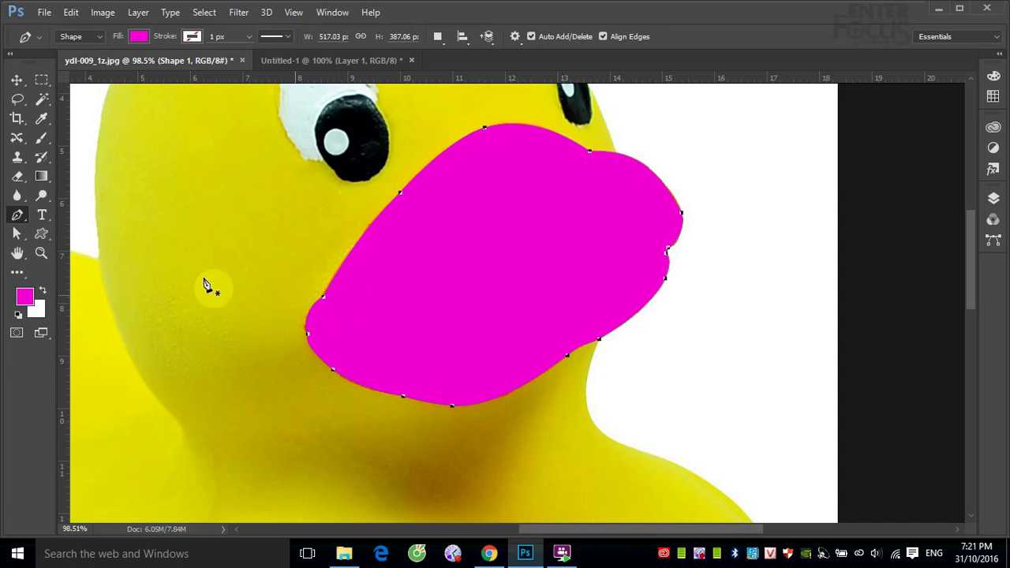
pyautogui.click(16, 83)
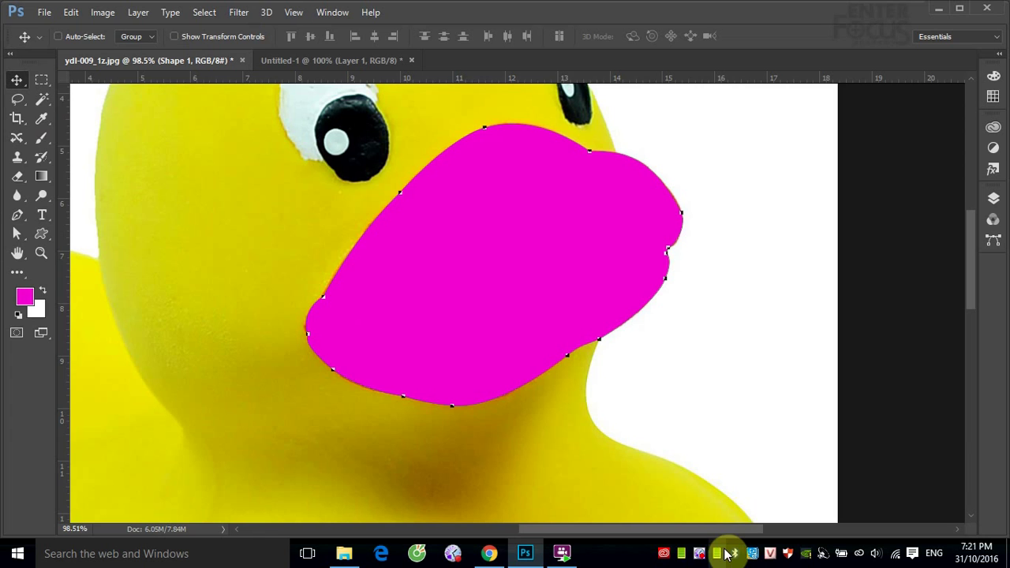
# Show the Paths list and scroll down to the Shape 1 Shape Path
pyautogui.click(994, 198)
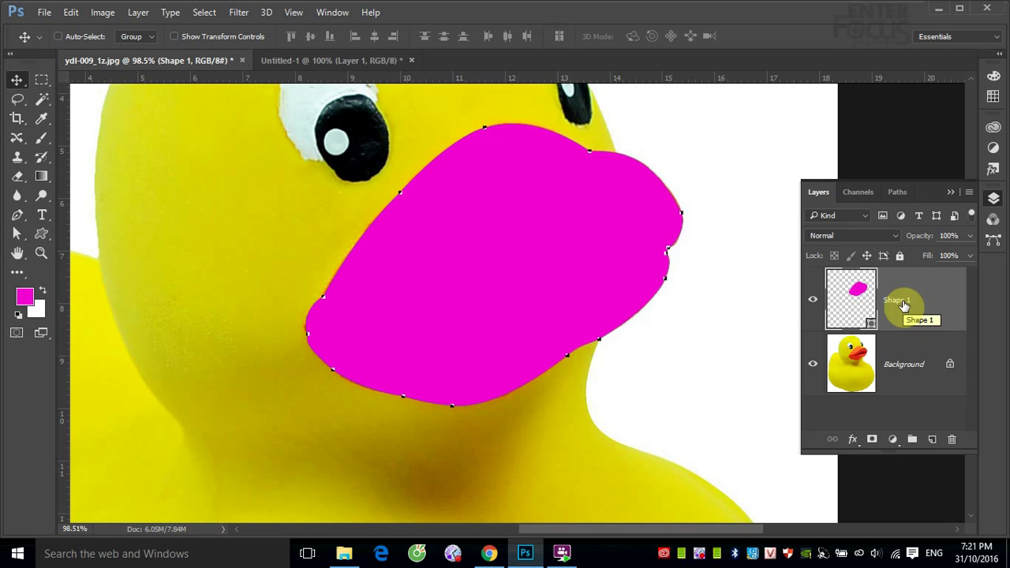
pyautogui.click(899, 193)
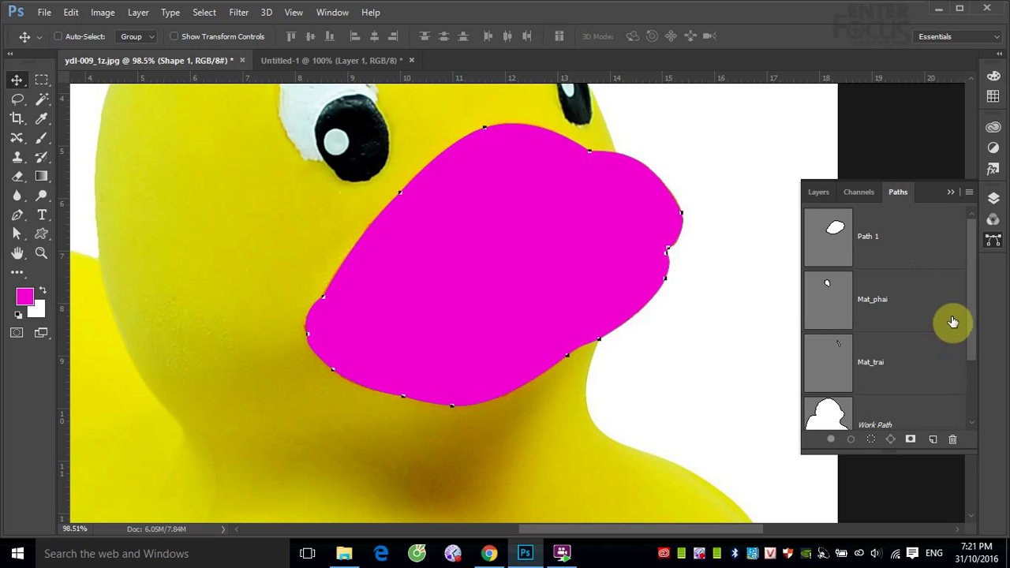
pyautogui.moveTo(971, 296); pyautogui.dragTo(969, 365)
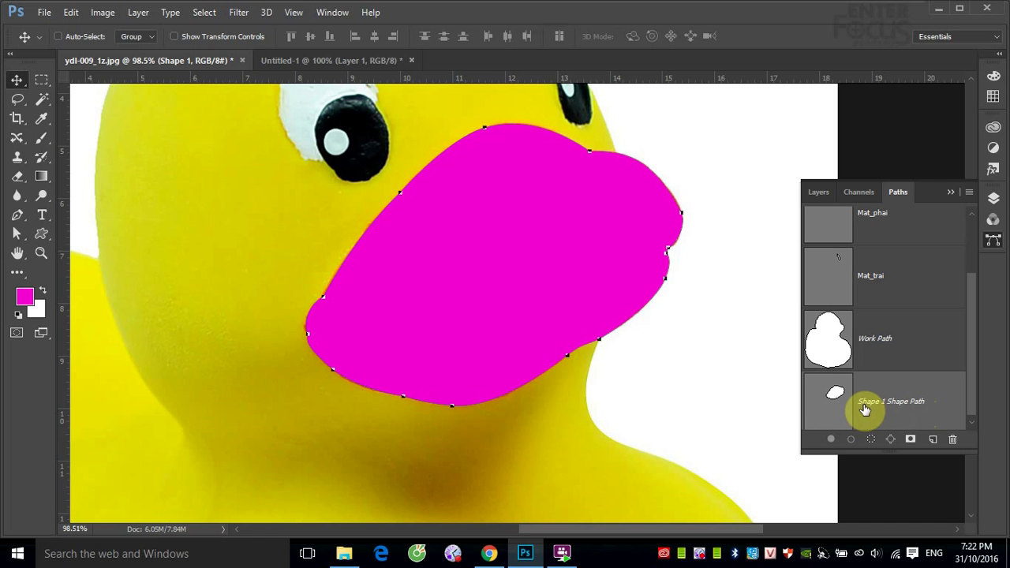
# Return to the Layers list showing Shape 1 above the Background photo
pyautogui.click(821, 193)
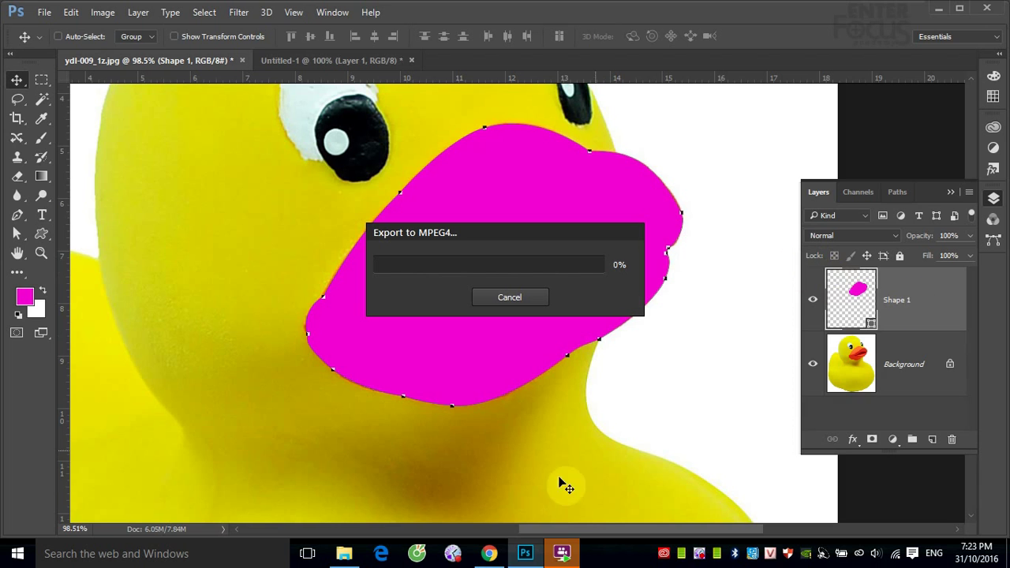
pyautogui.click(526, 555)
pyautogui.click(524, 553)
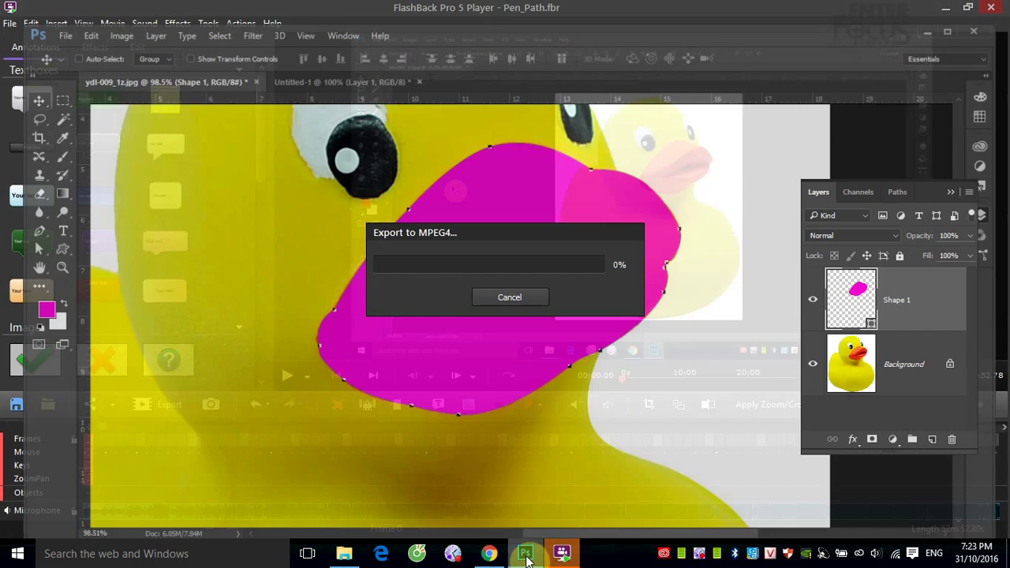
pyautogui.click(574, 319)
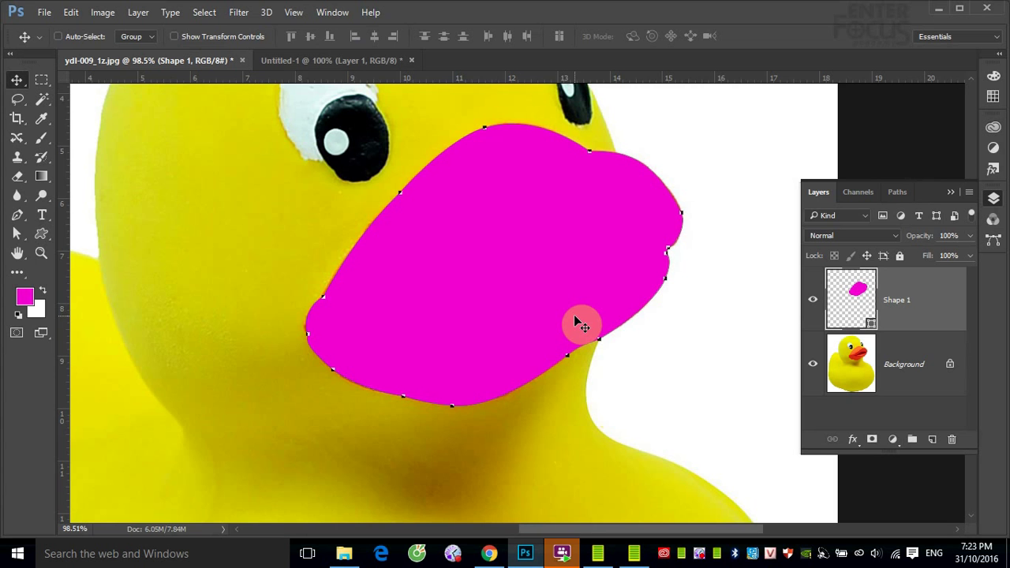
# In Untitled-1, delete Path 1, Path 2 and Work Path from the Paths panel
pyautogui.click(294, 61)
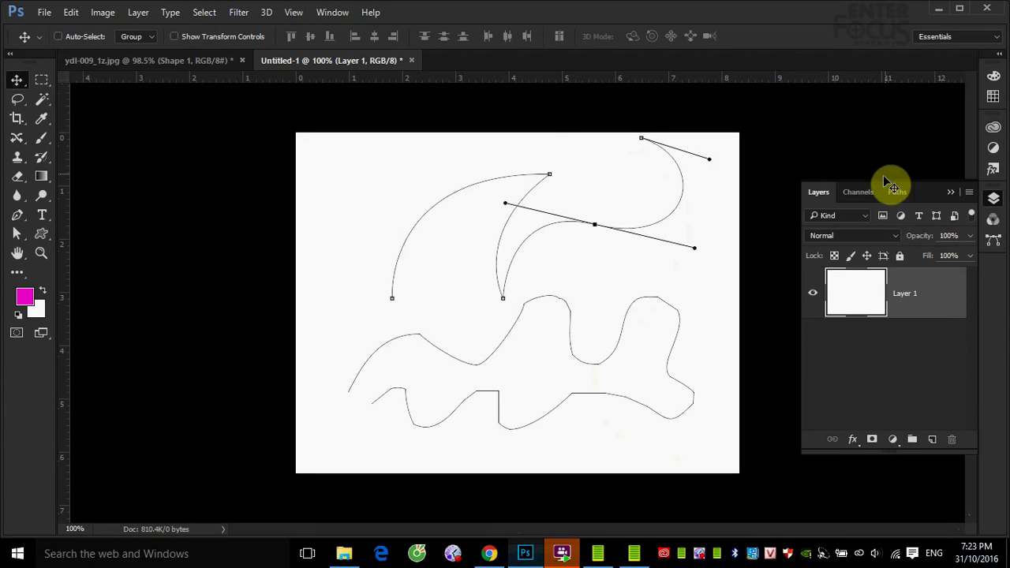
pyautogui.click(896, 192)
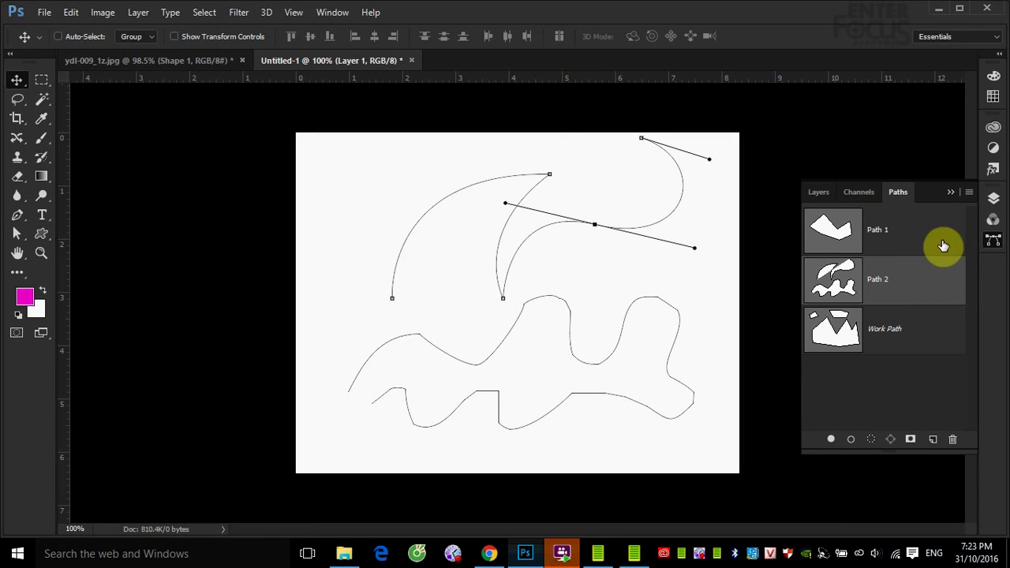
pyautogui.click(946, 241)
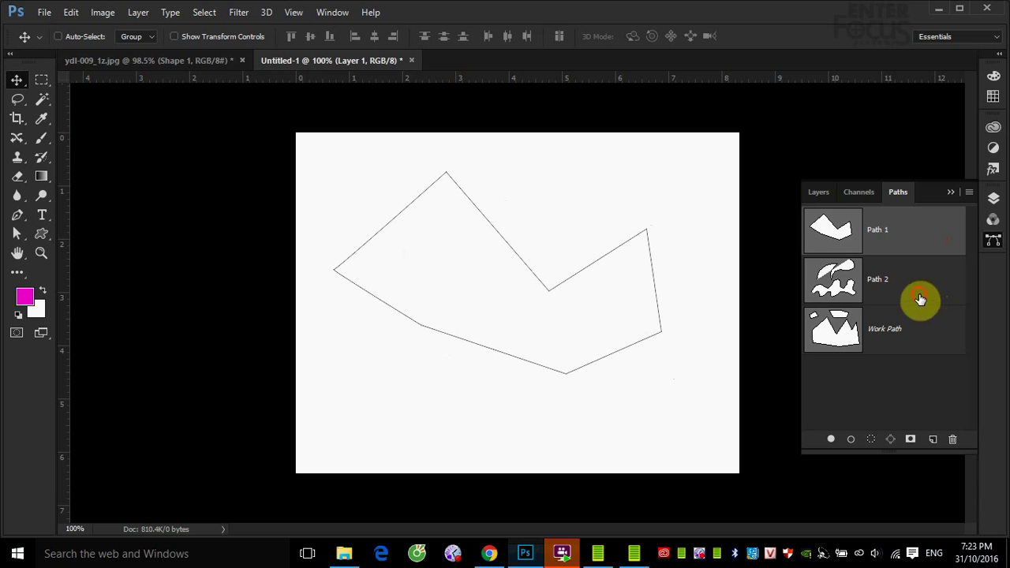
pyautogui.keyDown('shift'); pyautogui.click(920, 304); pyautogui.keyUp('shift')
pyautogui.keyDown('shift'); pyautogui.click(928, 339); pyautogui.keyUp('shift')
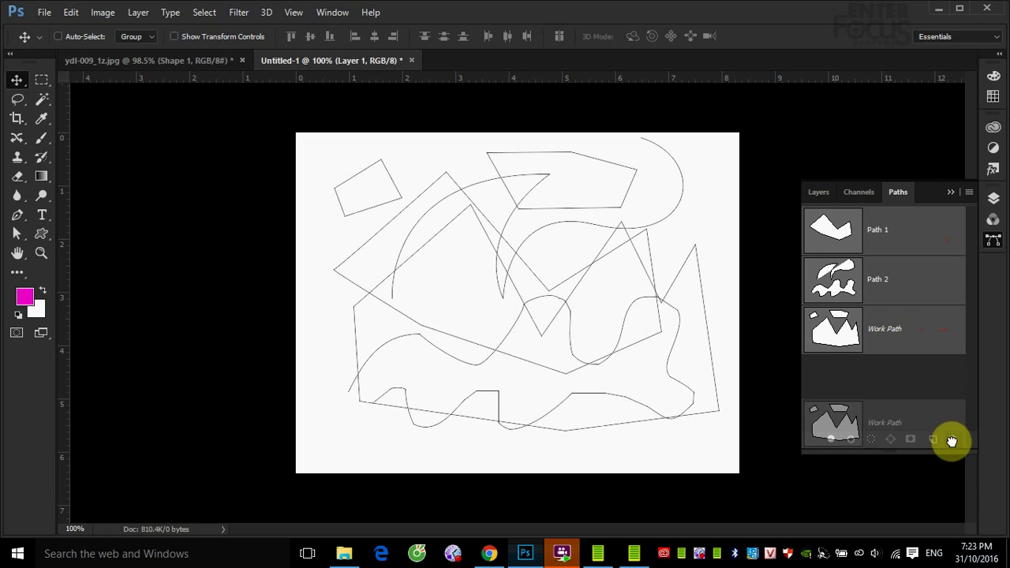
pyautogui.moveTo(947, 341); pyautogui.dragTo(953, 439)
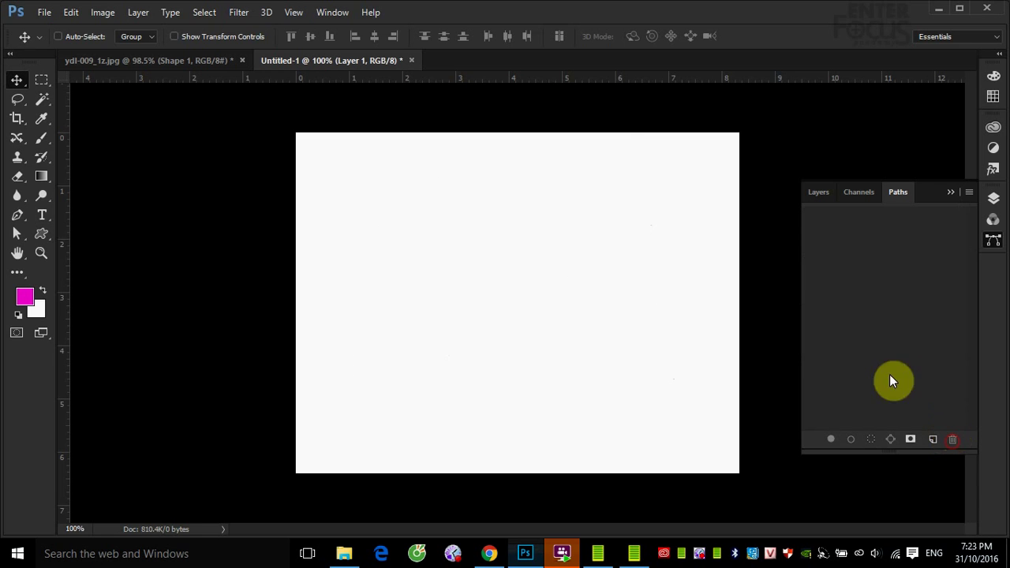
# Draw a closed four-cornered magenta shape with the Pen on the blank canvas
pyautogui.click(17, 215)
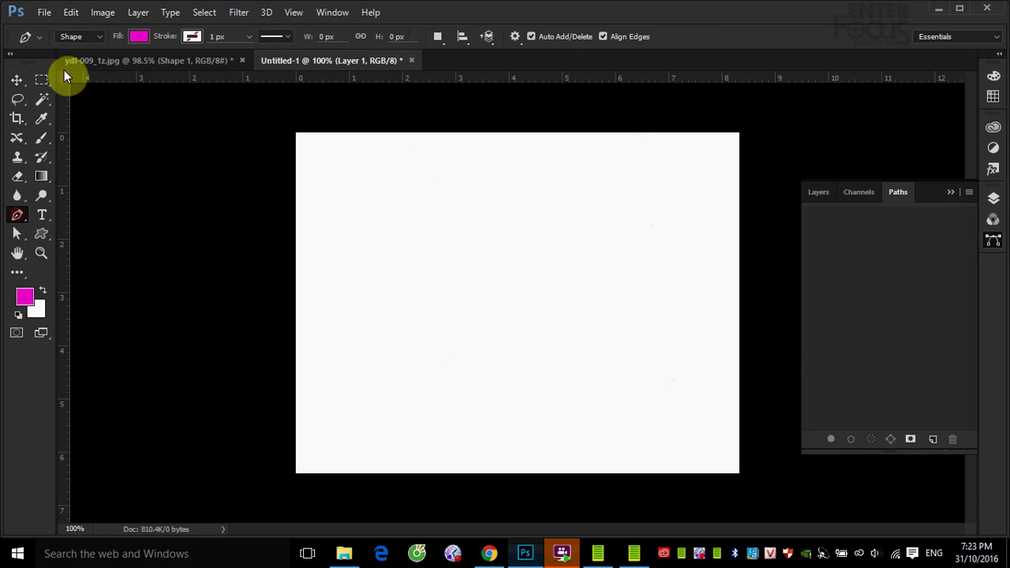
pyautogui.click(411, 227)
pyautogui.click(556, 208)
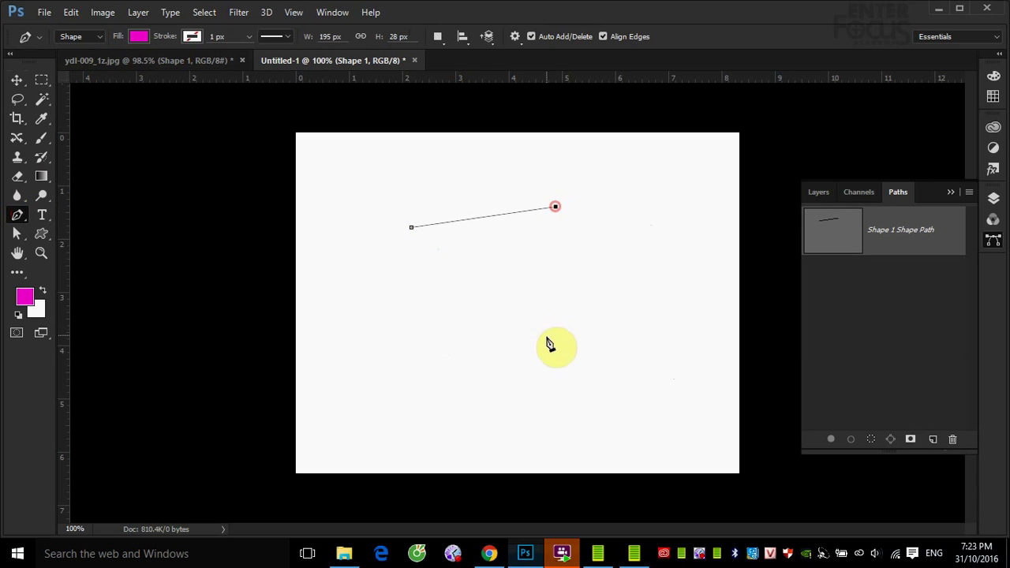
pyautogui.click(547, 337)
pyautogui.click(420, 344)
pyautogui.click(412, 229)
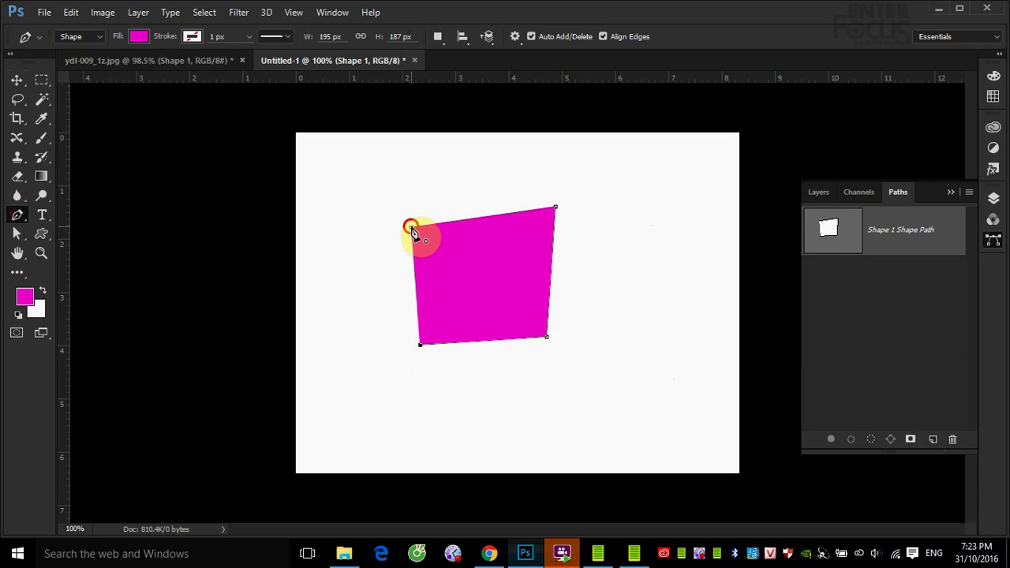
pyautogui.click(16, 79)
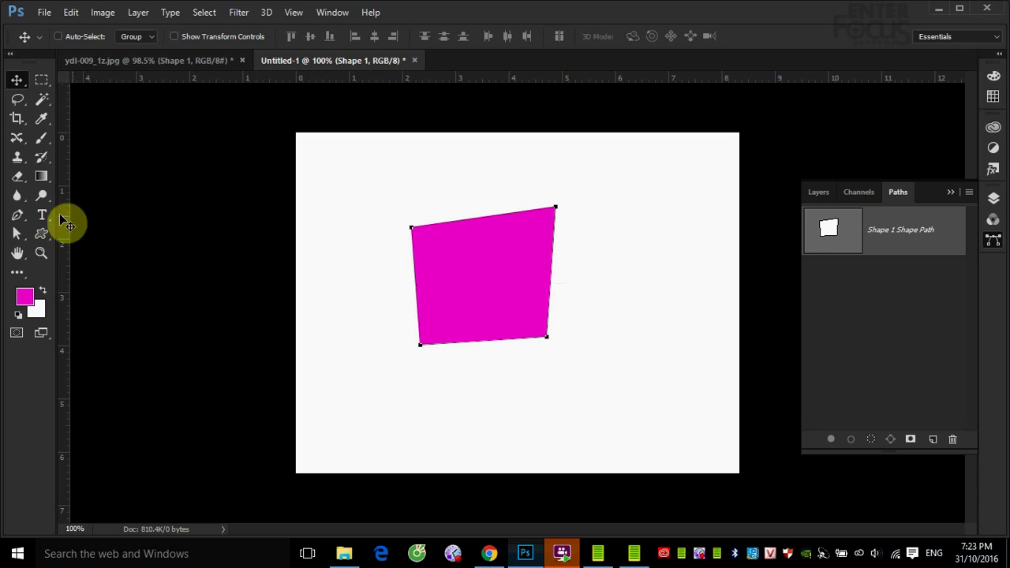
# With Direct Selection, drag the shape's four corners outward past the canvas edges
pyautogui.click(18, 237)
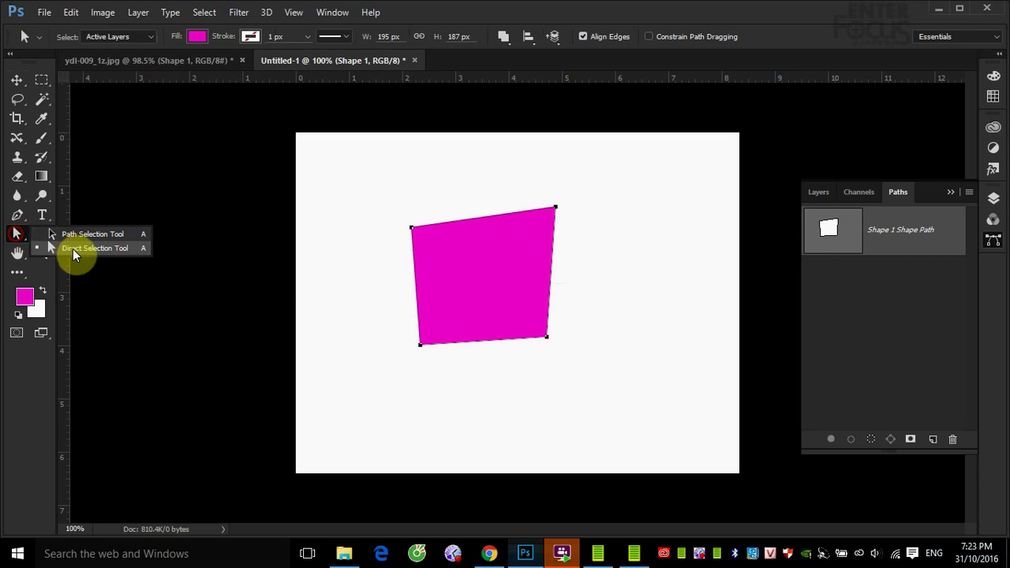
pyautogui.click(77, 250)
pyautogui.click(591, 252)
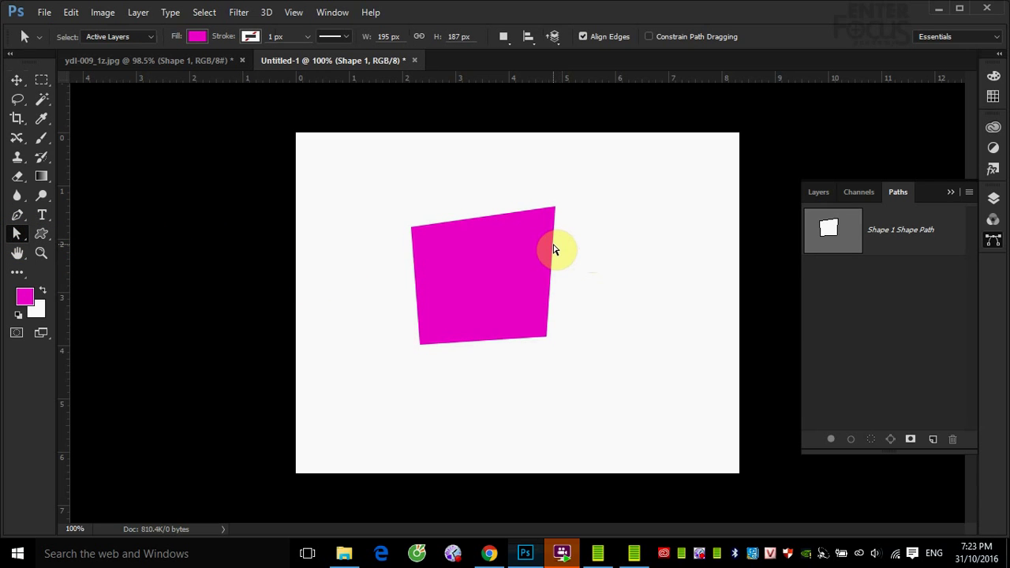
pyautogui.click(555, 242)
pyautogui.click(555, 241)
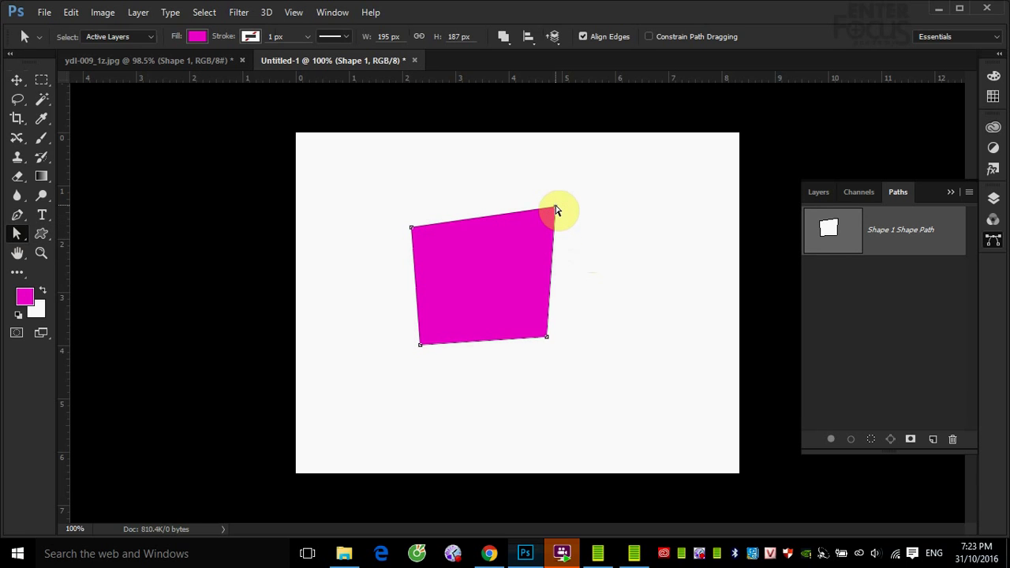
pyautogui.moveTo(555, 209); pyautogui.dragTo(684, 146)
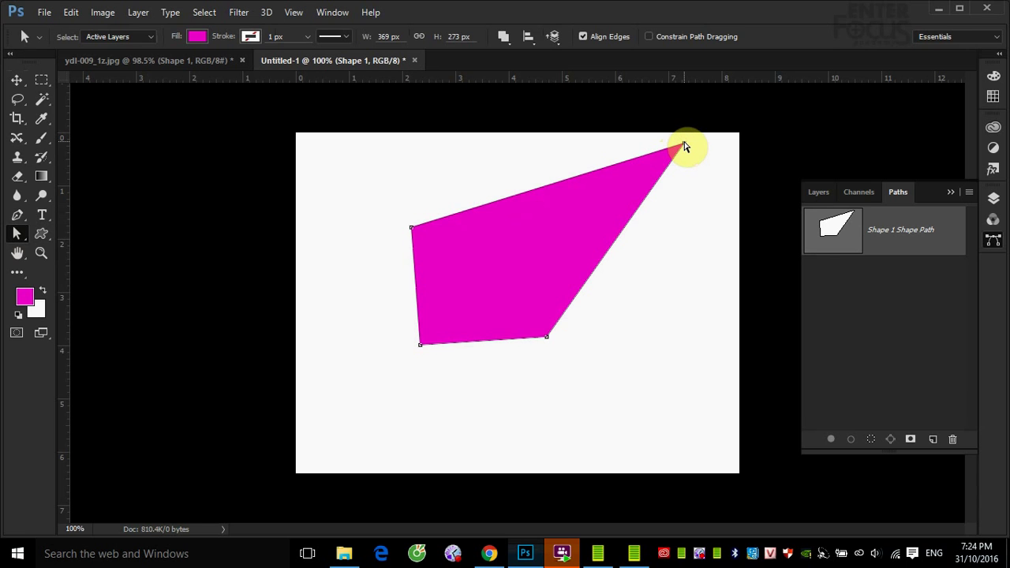
pyautogui.moveTo(685, 146); pyautogui.dragTo(763, 118)
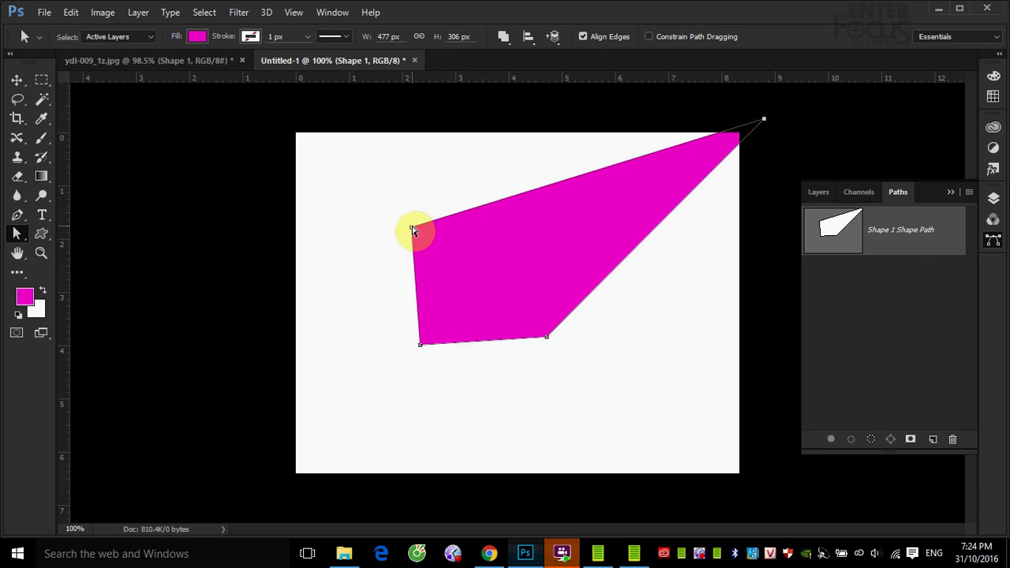
pyautogui.moveTo(411, 227)
pyautogui.mouseDown()
pyautogui.moveTo(275, 147)
pyautogui.moveTo(259, 106)
pyautogui.mouseUp()
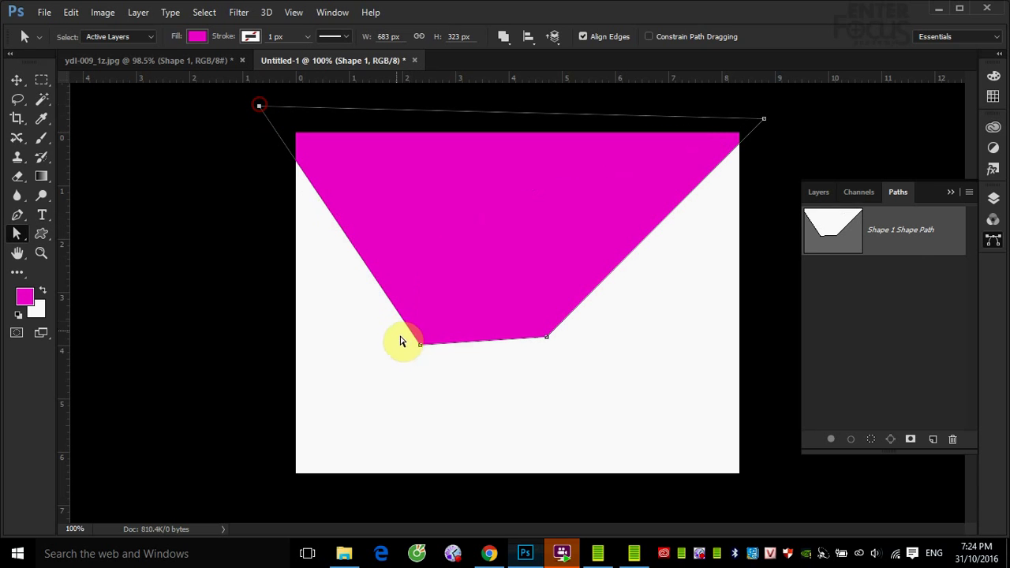
pyautogui.moveTo(421, 346); pyautogui.dragTo(273, 499)
pyautogui.moveTo(547, 341); pyautogui.dragTo(765, 491)
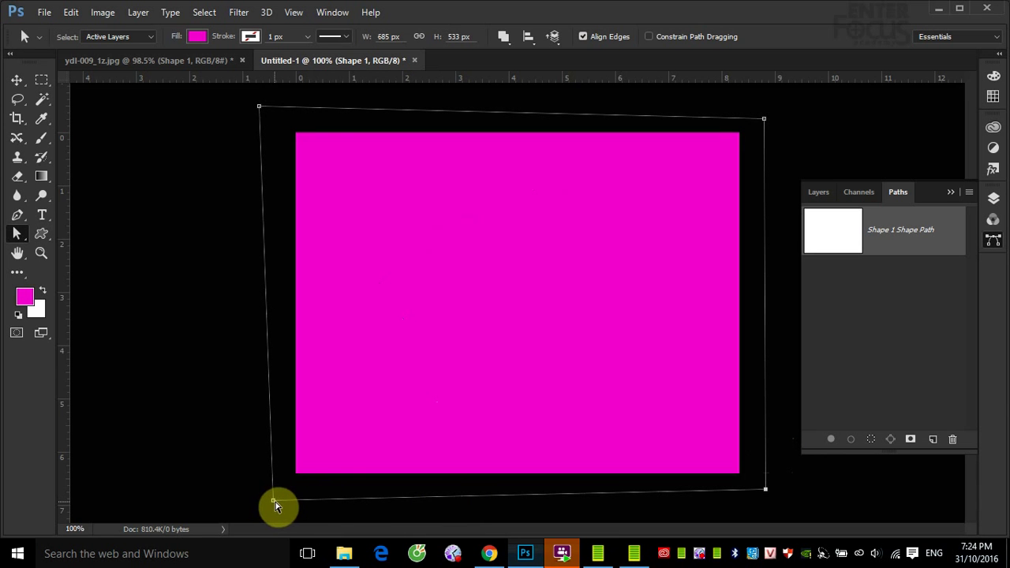
# Pull the corners back into a tilted quadrilateral near the centre, with Layers showing
pyautogui.moveTo(274, 501); pyautogui.dragTo(440, 368)
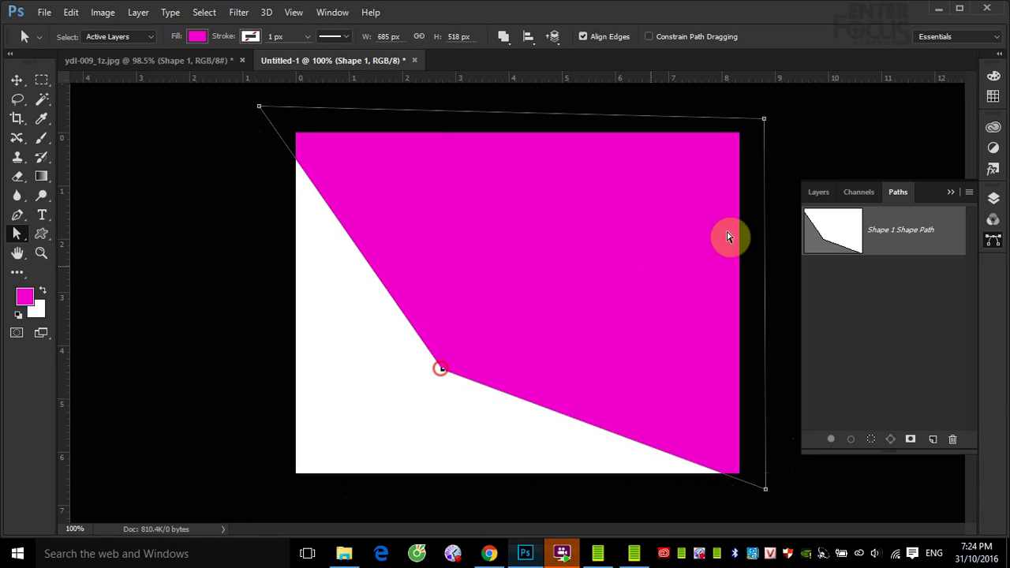
pyautogui.moveTo(764, 118); pyautogui.dragTo(581, 240)
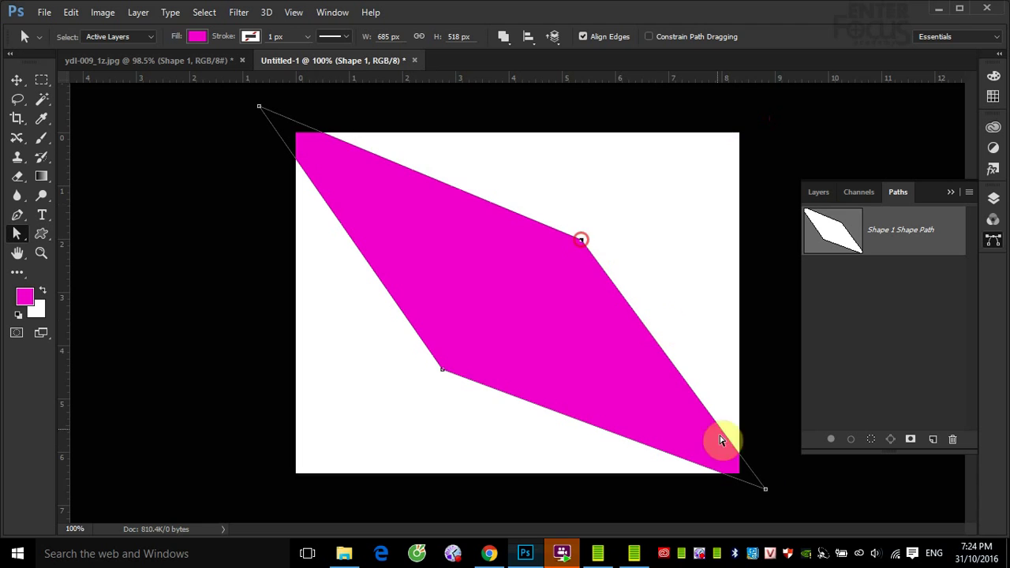
pyautogui.moveTo(764, 491); pyautogui.dragTo(597, 359)
pyautogui.moveTo(259, 105); pyautogui.dragTo(438, 246)
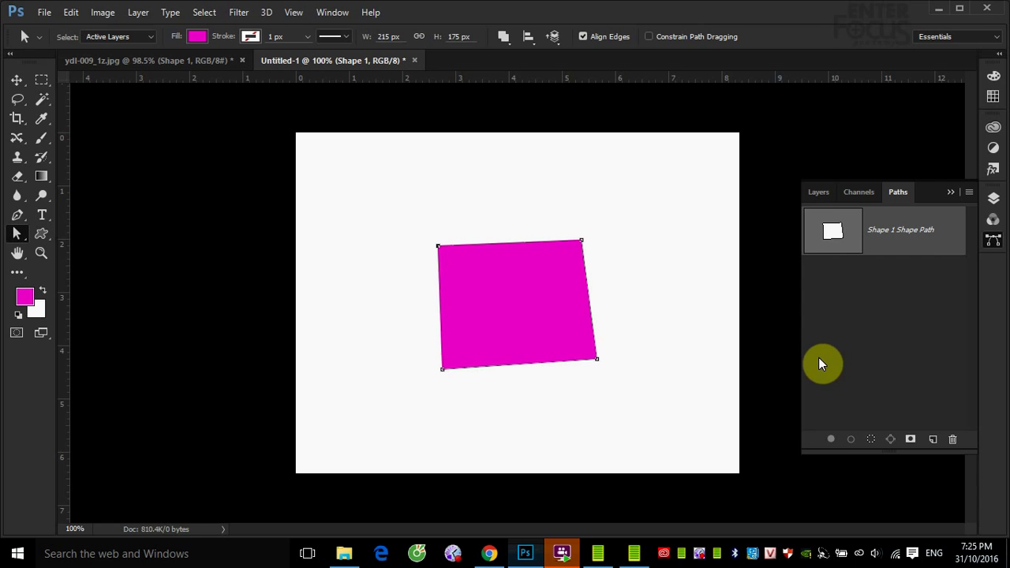
pyautogui.click(816, 194)
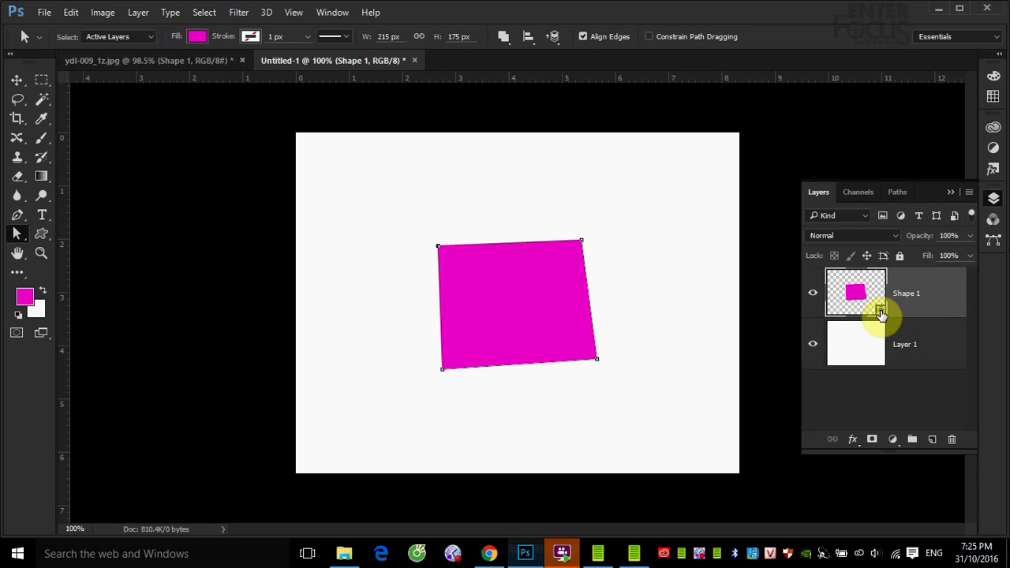
pyautogui.doubleClick(881, 312)
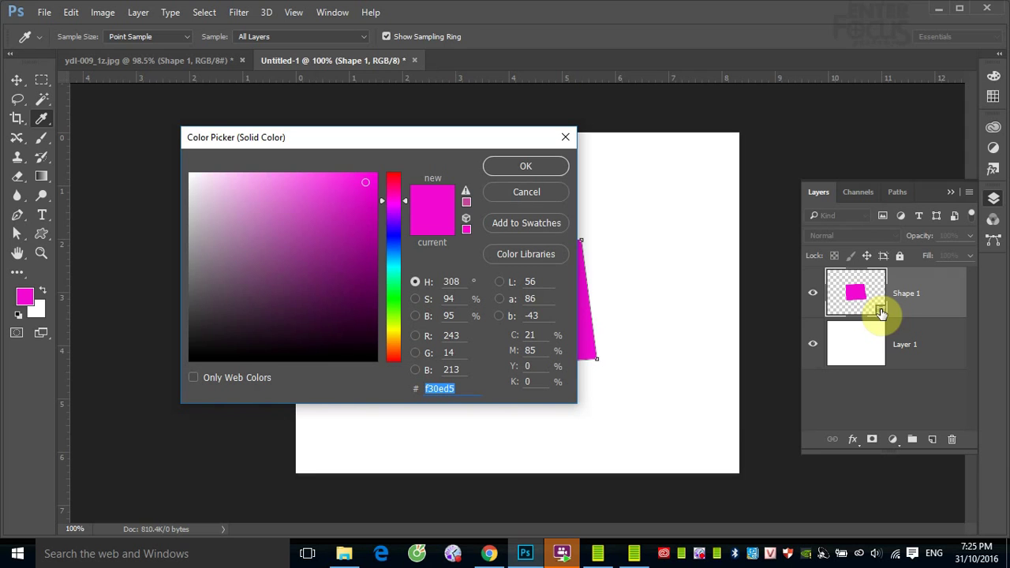
pyautogui.click(393, 231)
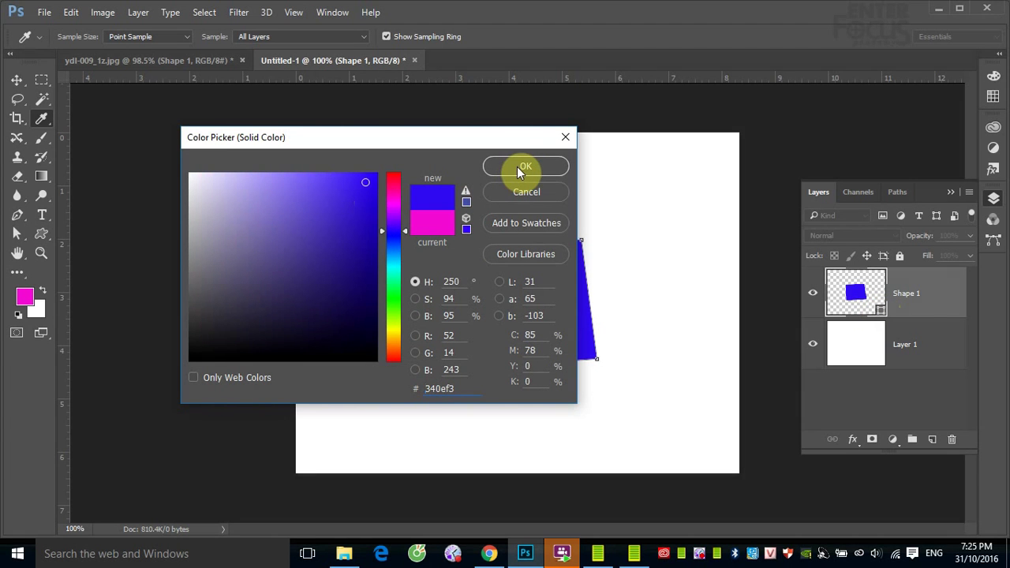
pyautogui.moveTo(470, 138); pyautogui.dragTo(352, 128)
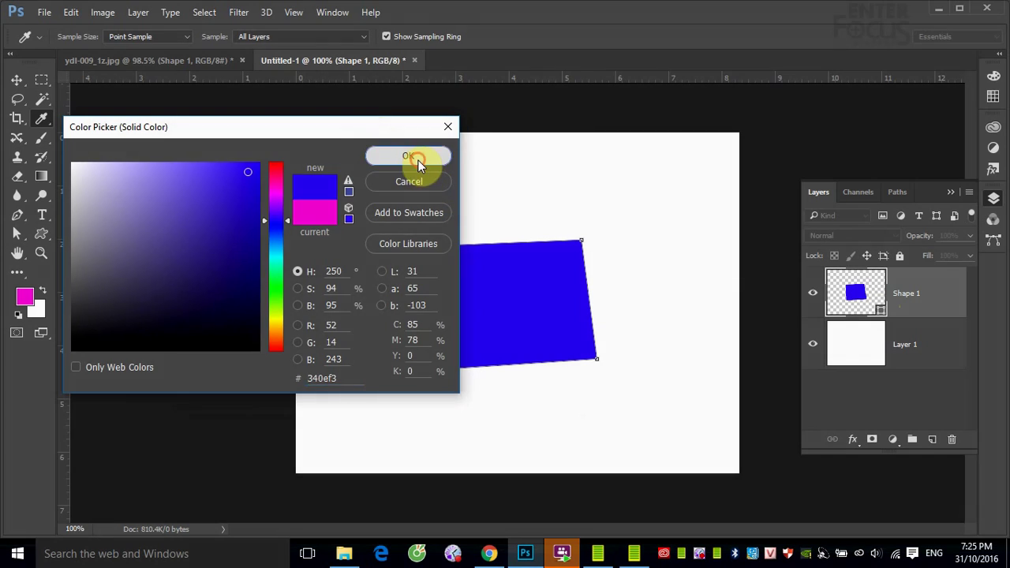
pyautogui.click(418, 161)
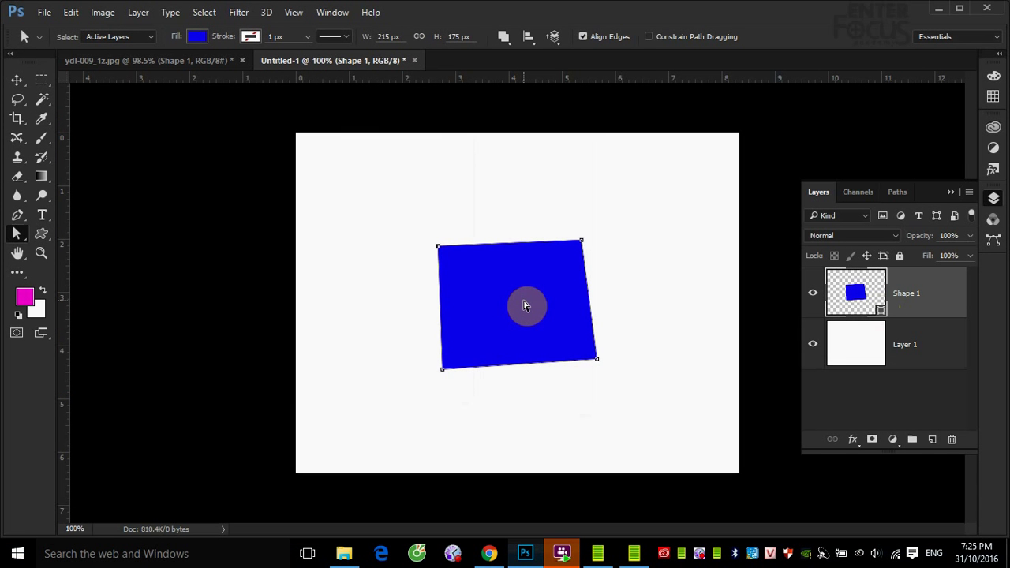
pyautogui.click(71, 12)
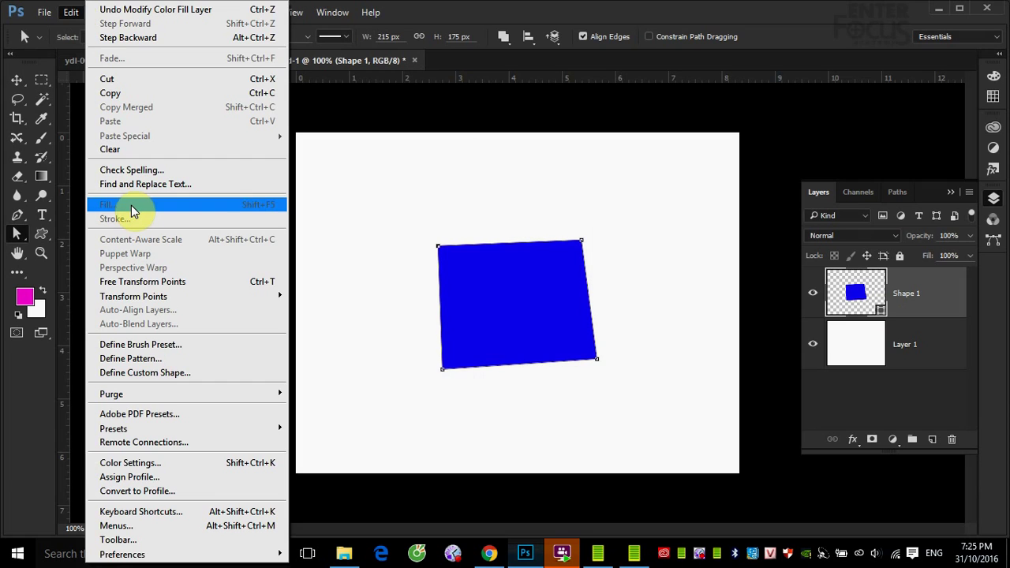
pyautogui.click(477, 10)
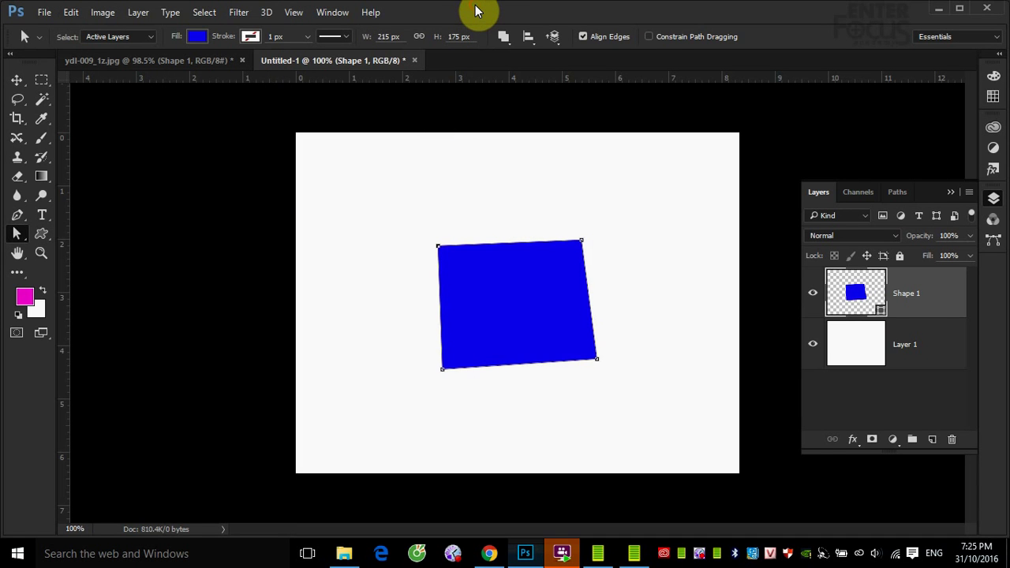
pyautogui.hotkey('alt', 'BackSpace')
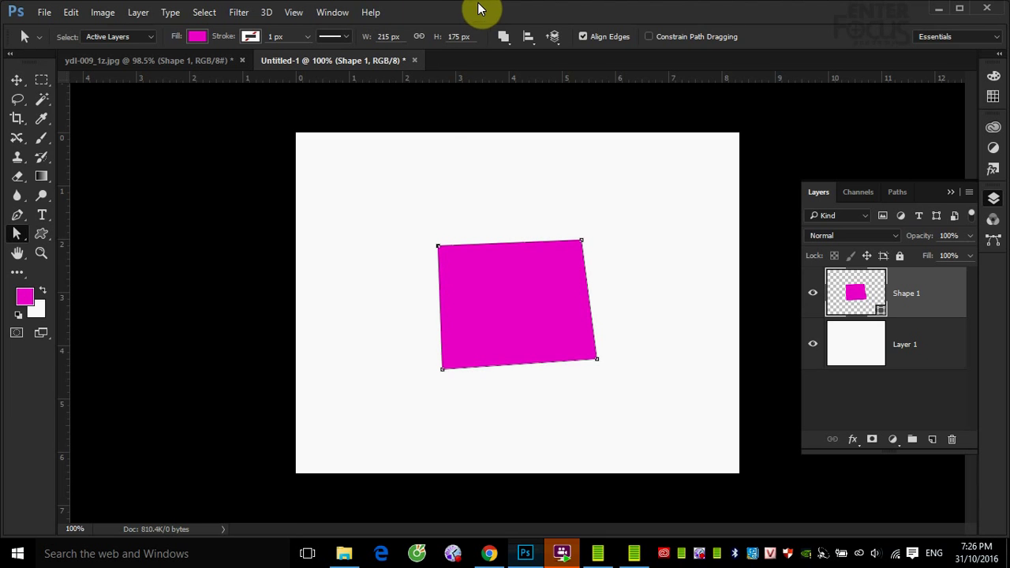
# Fill Shape 1 with a green foreground colour and pull its top-right corner slightly inward
pyautogui.click(23, 296)
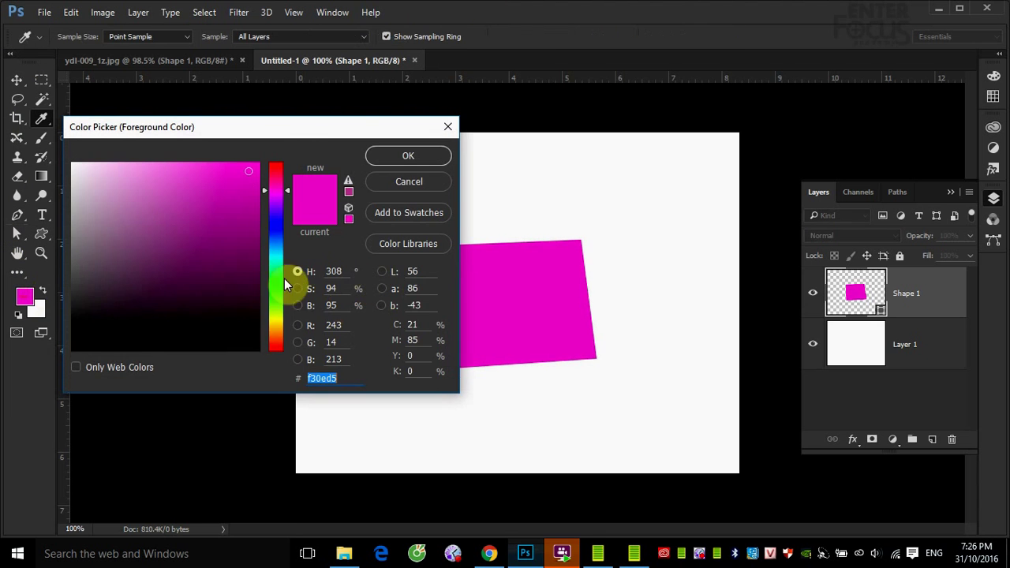
pyautogui.click(281, 294)
pyautogui.click(403, 156)
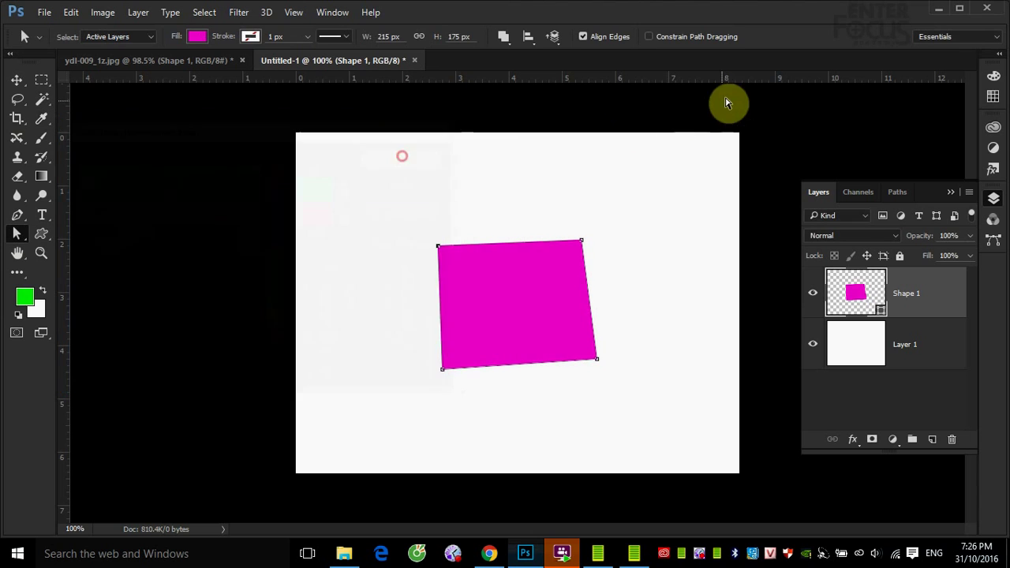
pyautogui.click(511, 275)
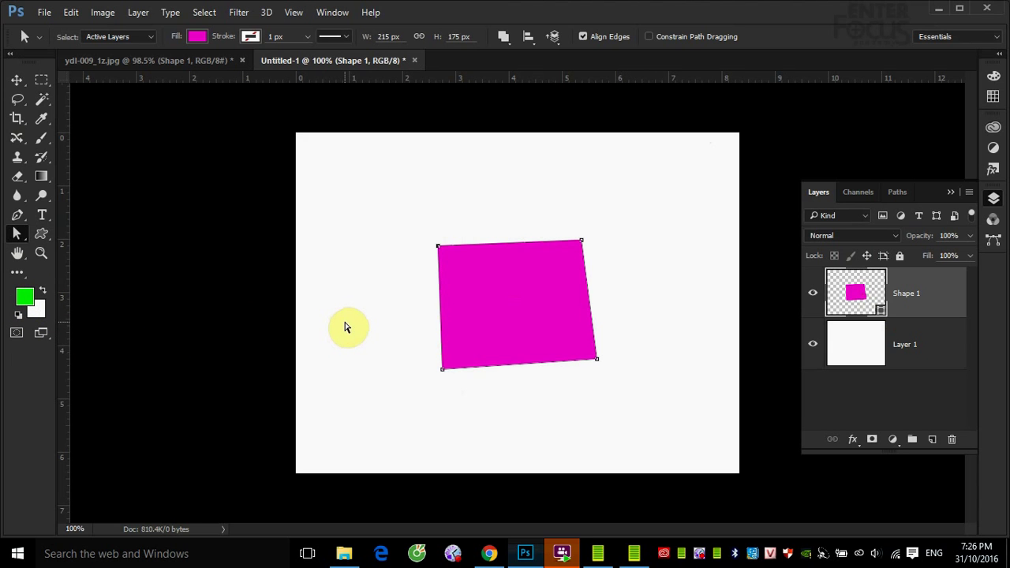
pyautogui.hotkey('alt', 'BackSpace')
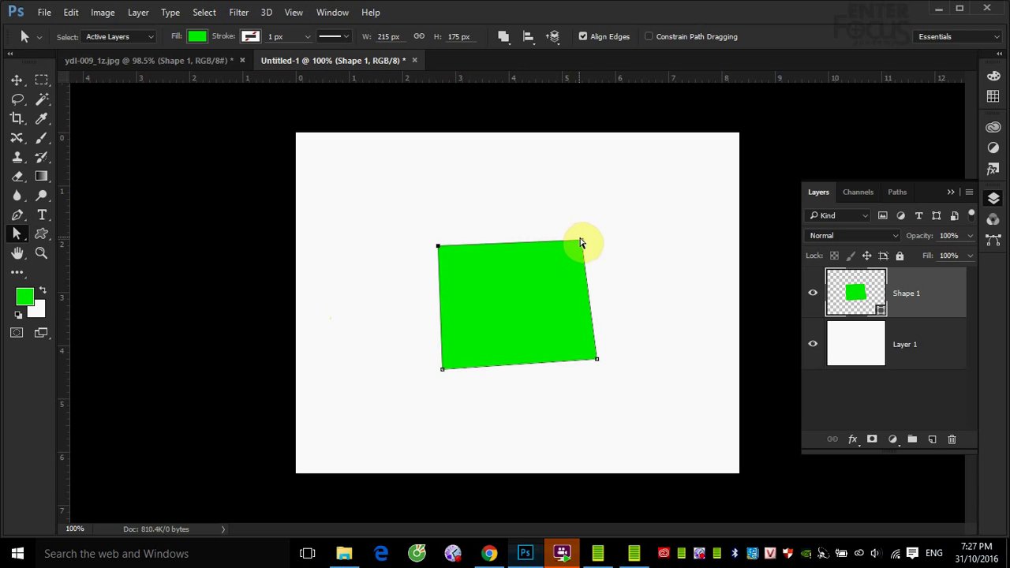
pyautogui.moveTo(581, 239); pyautogui.dragTo(668, 199)
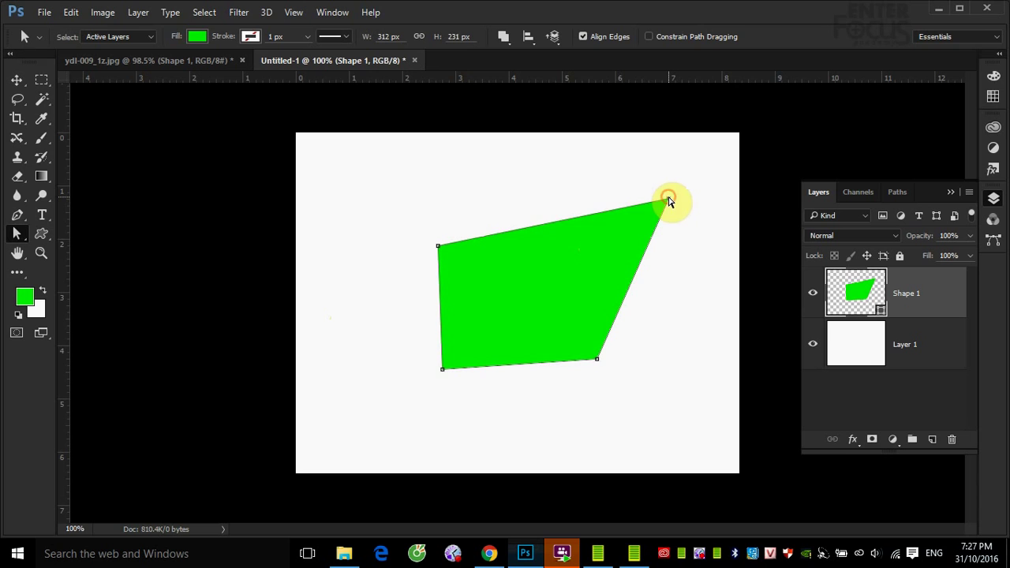
pyautogui.moveTo(563, 237); pyautogui.dragTo(555, 240)
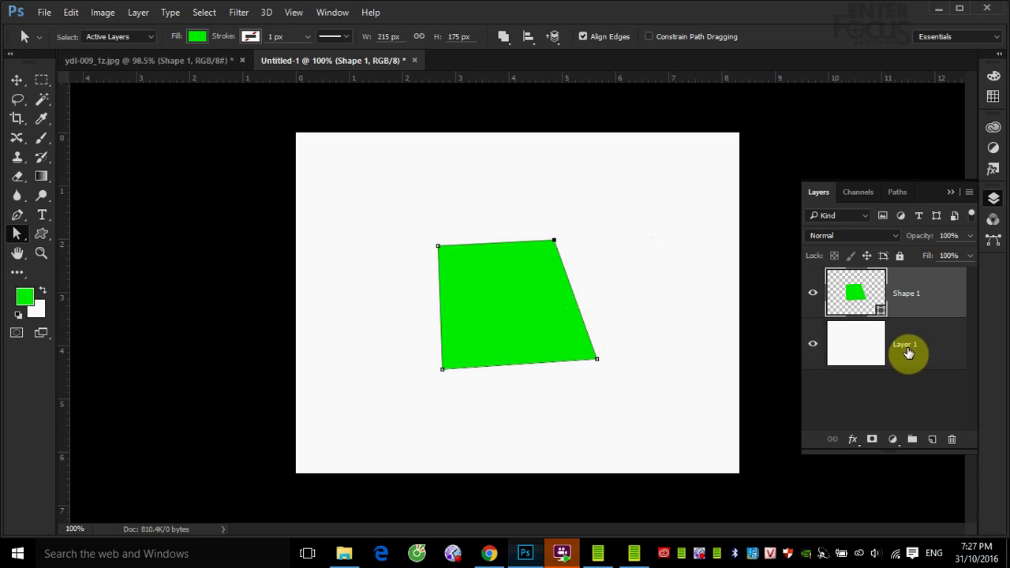
# On a new Layer 2, fill Shape 1's loaded outline with green, then deselect
pyautogui.click(935, 439)
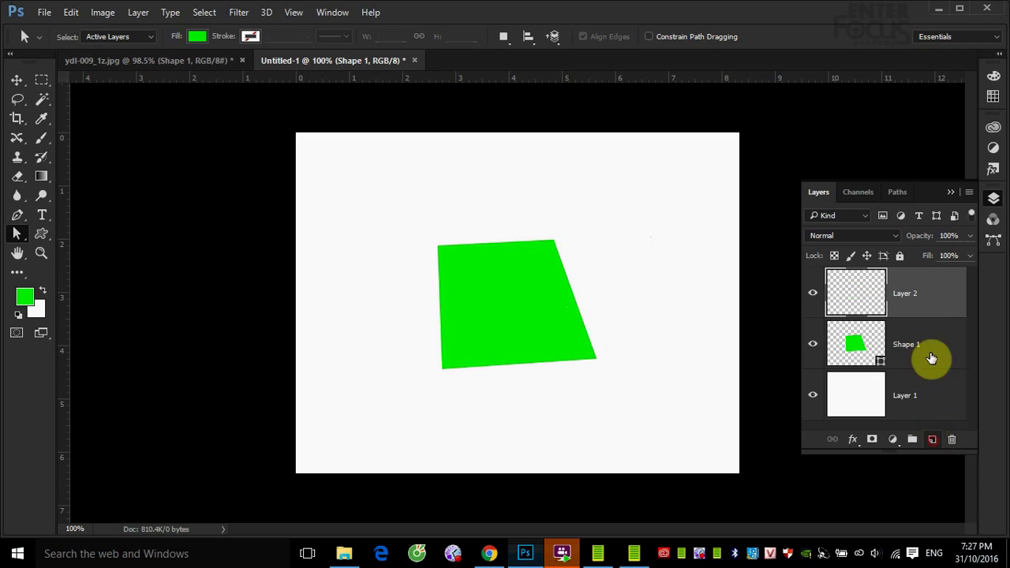
pyautogui.keyDown('ctrl'); pyautogui.click(851, 345); pyautogui.keyUp('ctrl')
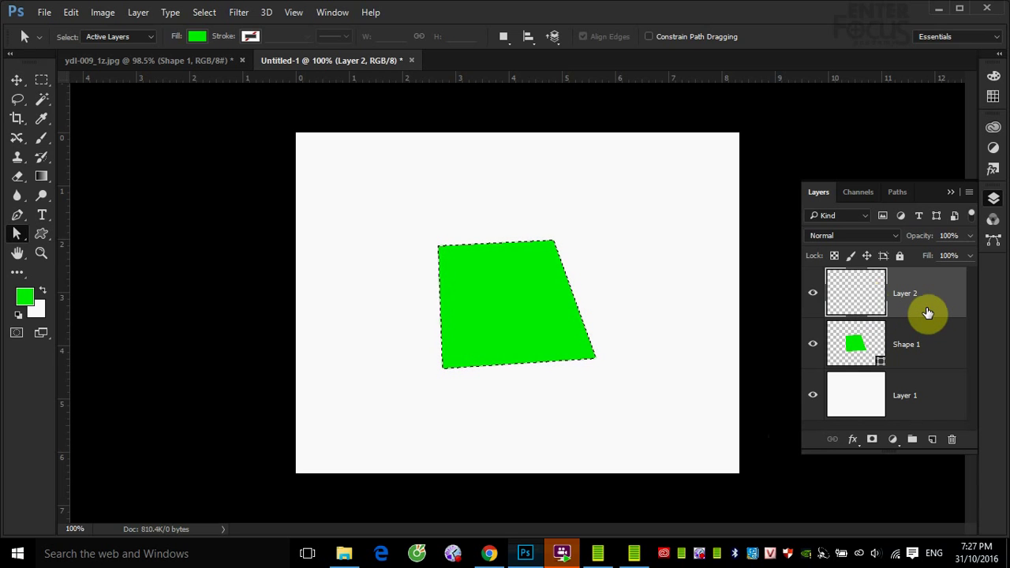
pyautogui.hotkey('alt', 'BackSpace')
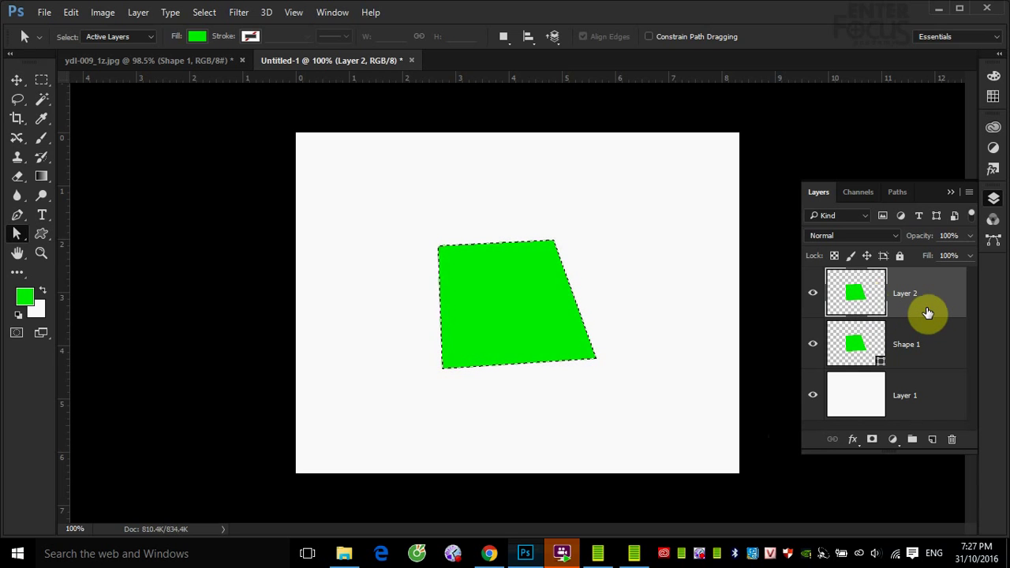
pyautogui.hotkey('ctrl', 'd')
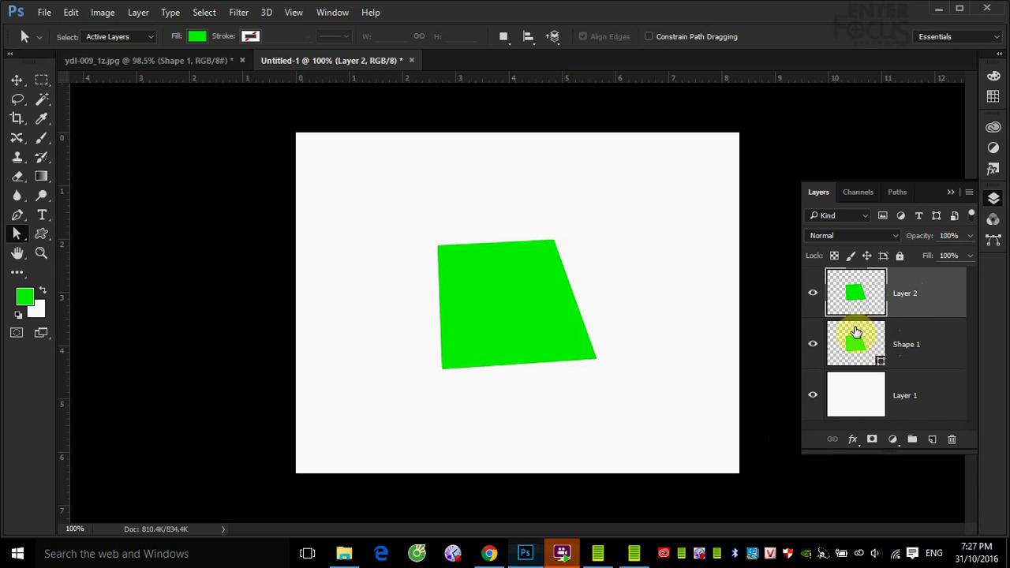
# Move the green Layer 2 copy left of Shape 1 and reposition both shapes
pyautogui.click(16, 80)
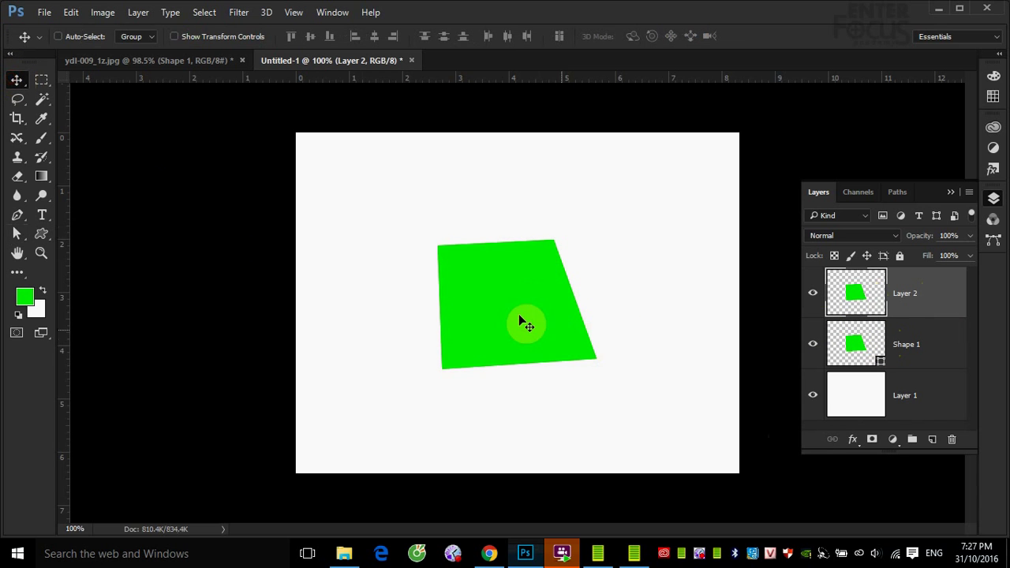
pyautogui.moveTo(517, 311)
pyautogui.mouseDown()
pyautogui.moveTo(409, 317)
pyautogui.moveTo(401, 286)
pyautogui.moveTo(419, 244)
pyautogui.moveTo(412, 254)
pyautogui.mouseUp()
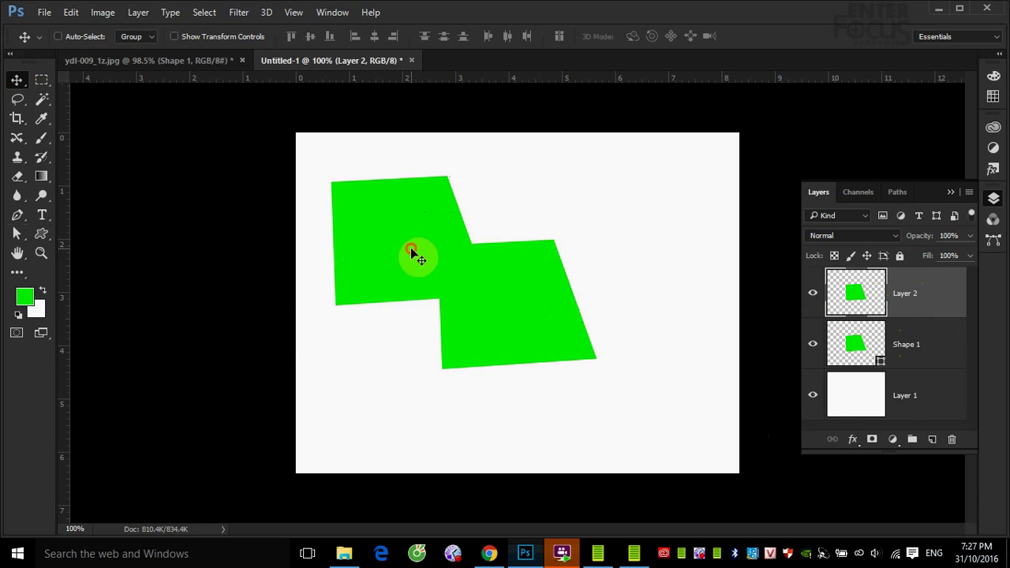
pyautogui.rightClick(543, 340)
pyautogui.click(589, 343)
pyautogui.moveTo(556, 347); pyautogui.dragTo(622, 282)
pyautogui.rightClick(431, 275)
pyautogui.click(458, 286)
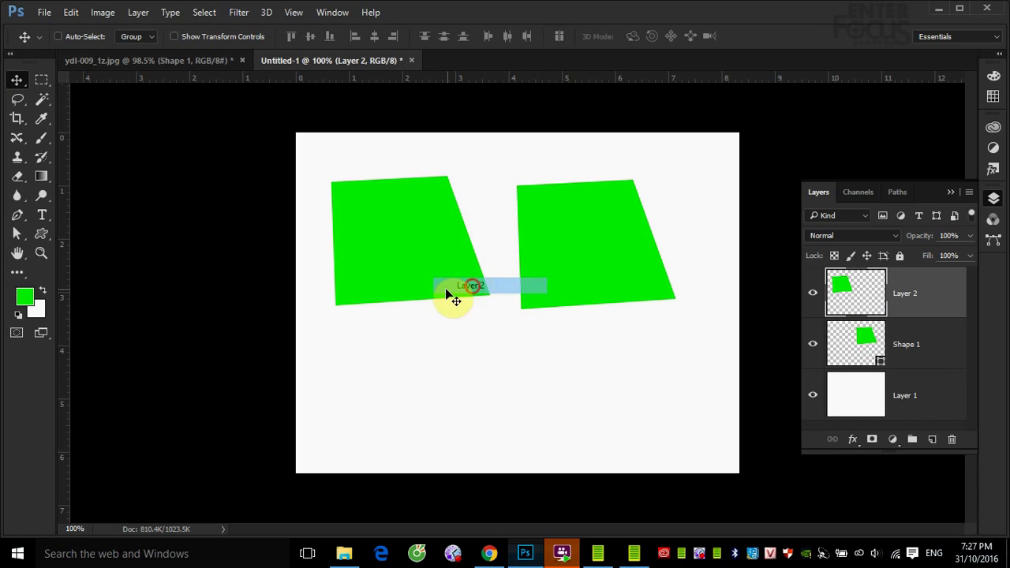
pyautogui.moveTo(437, 281); pyautogui.dragTo(439, 300)
# Nudge Shape 1 down and move both green shapes lower together
pyautogui.rightClick(615, 276)
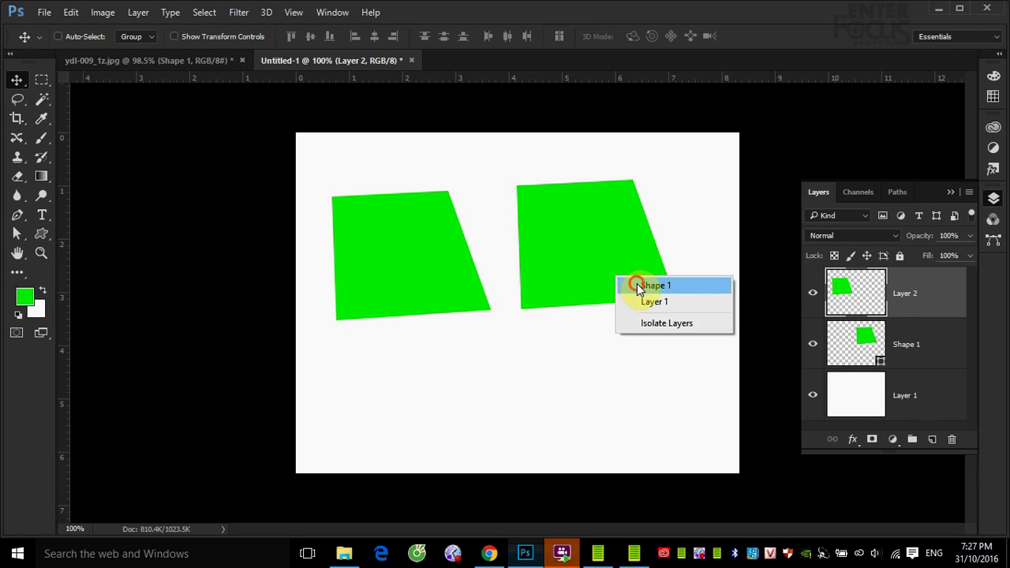
pyautogui.click(636, 285)
pyautogui.moveTo(622, 275); pyautogui.dragTo(626, 282)
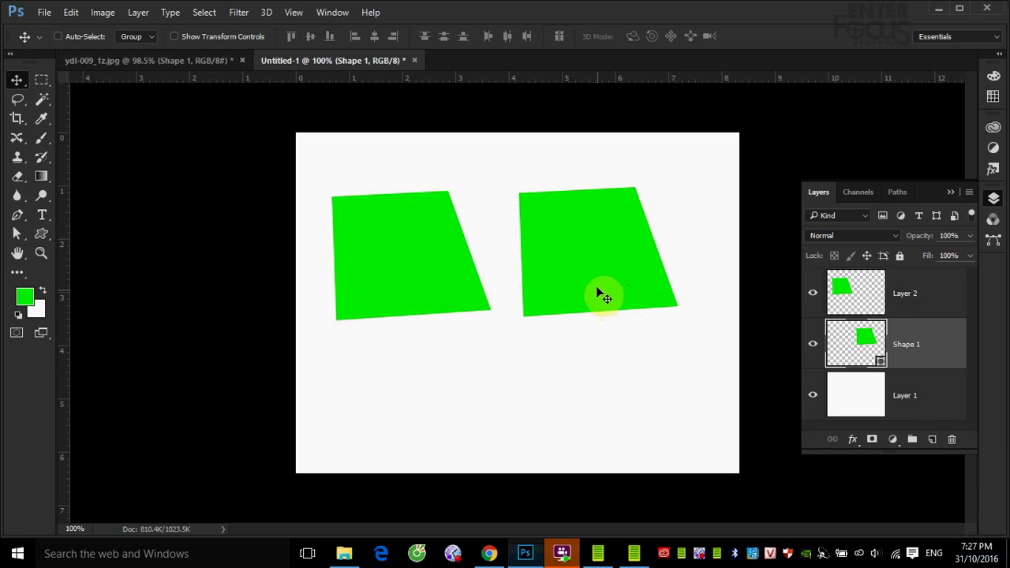
pyautogui.keyDown('ctrl'); pyautogui.click(892, 308); pyautogui.keyUp('ctrl')
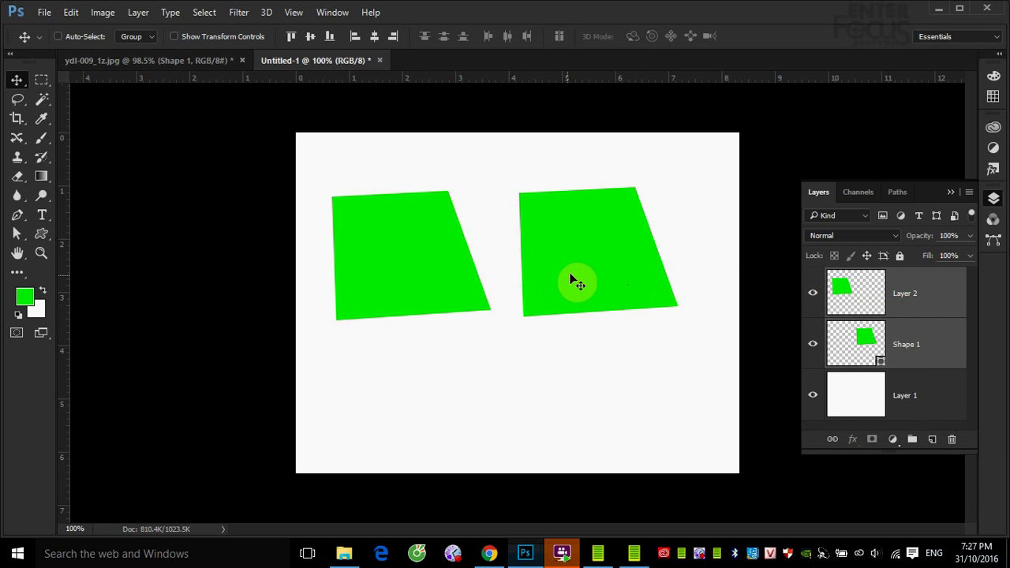
pyautogui.moveTo(579, 278); pyautogui.dragTo(586, 332)
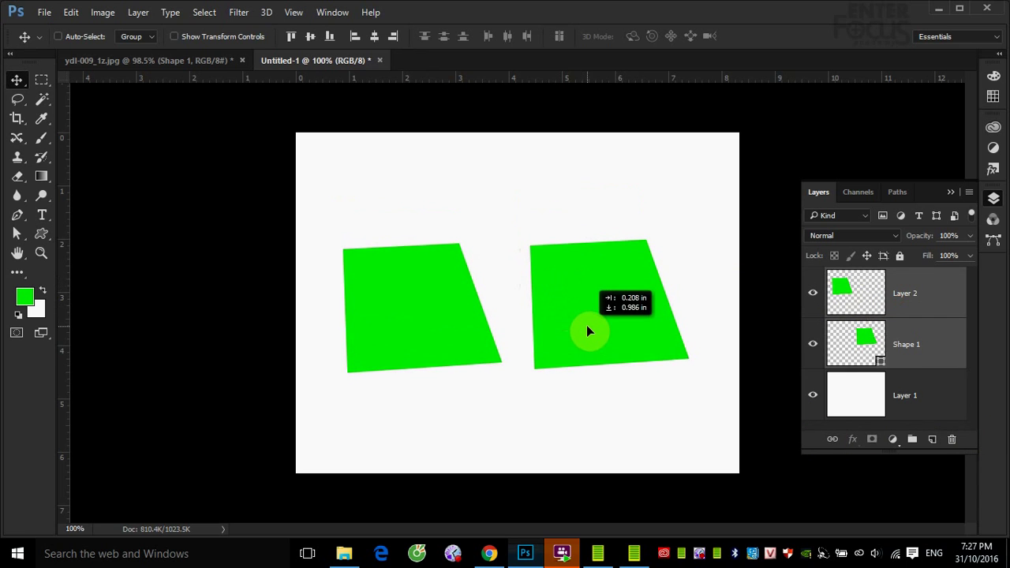
pyautogui.click(932, 347)
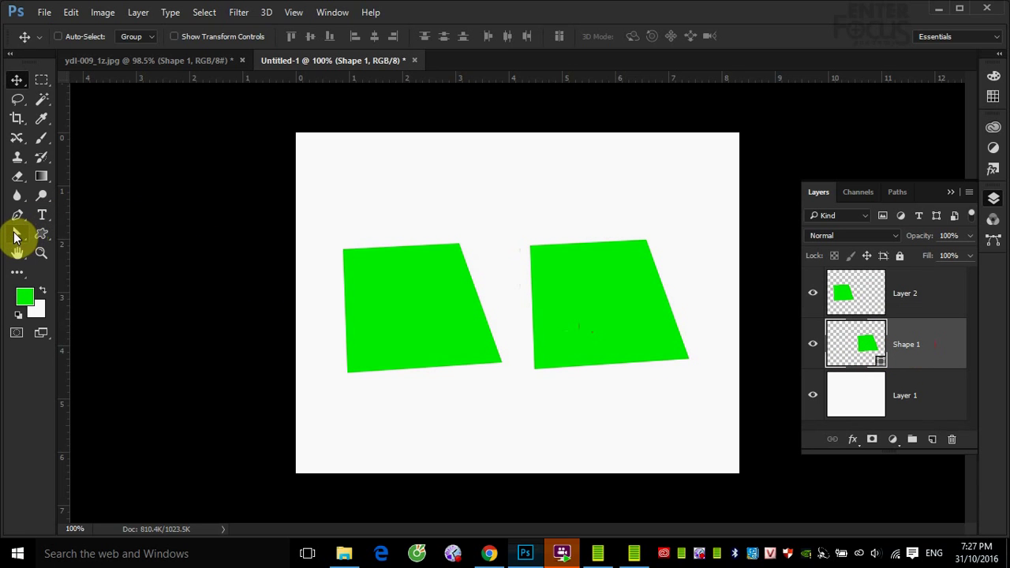
# Stretch Shape 1's top-right corner up and outward, making it 254×245 px
pyautogui.click(17, 233)
pyautogui.click(653, 263)
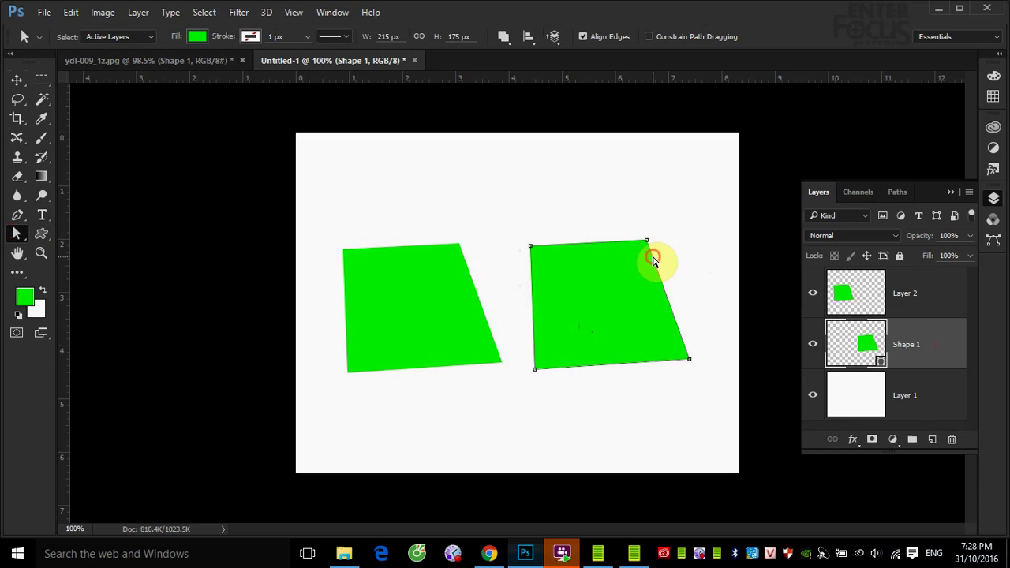
pyautogui.moveTo(647, 241); pyautogui.dragTo(717, 187)
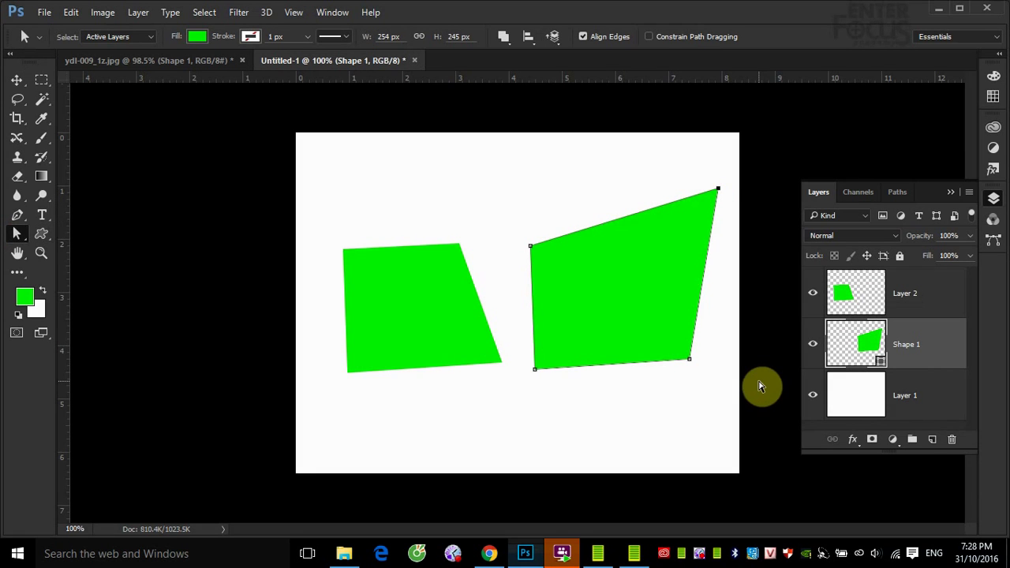
pyautogui.click(13, 81)
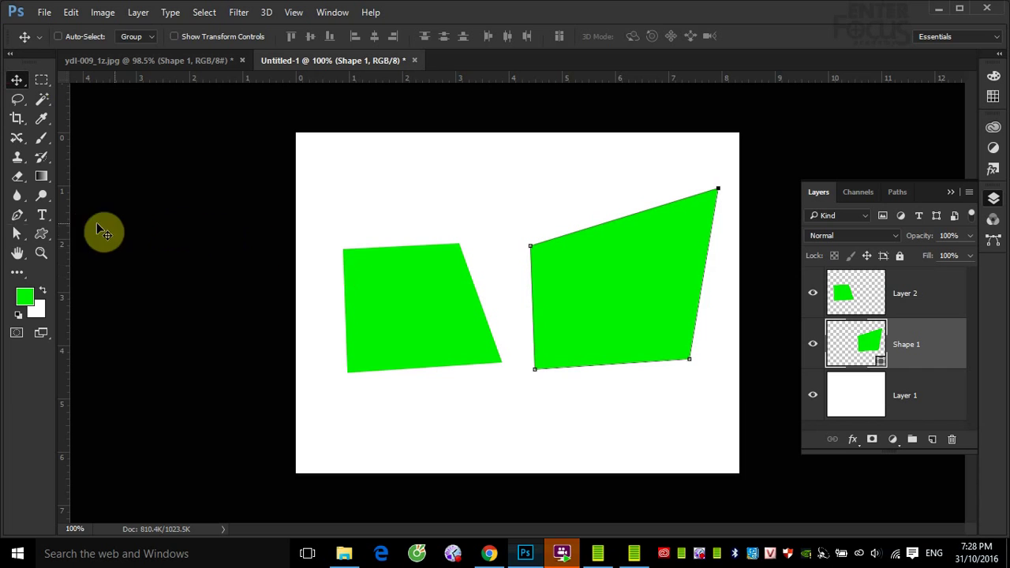
# Draw a Polygonal Lasso triangle from the left shape's corners up to a peak near top centre
pyautogui.click(17, 101)
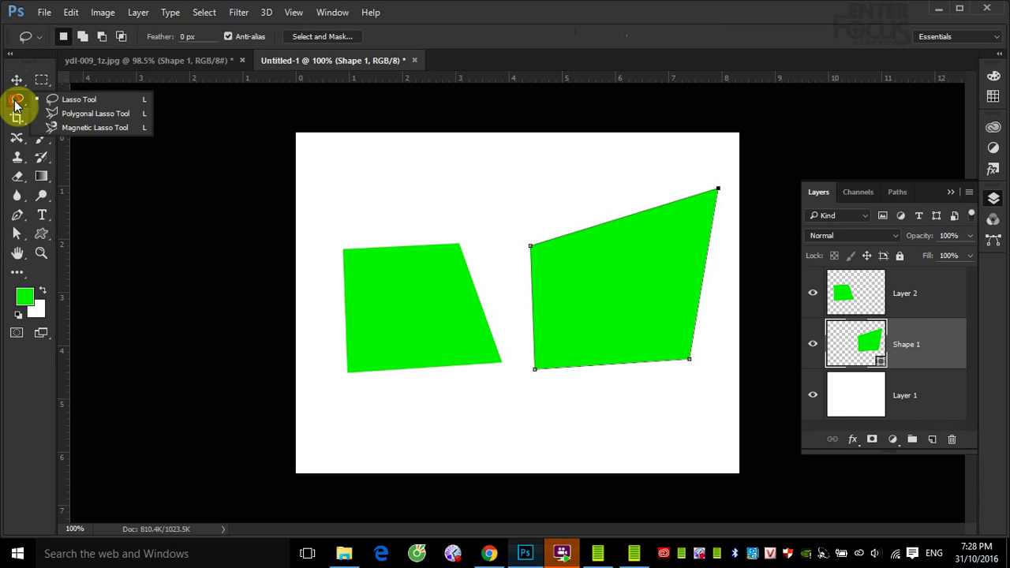
pyautogui.click(63, 117)
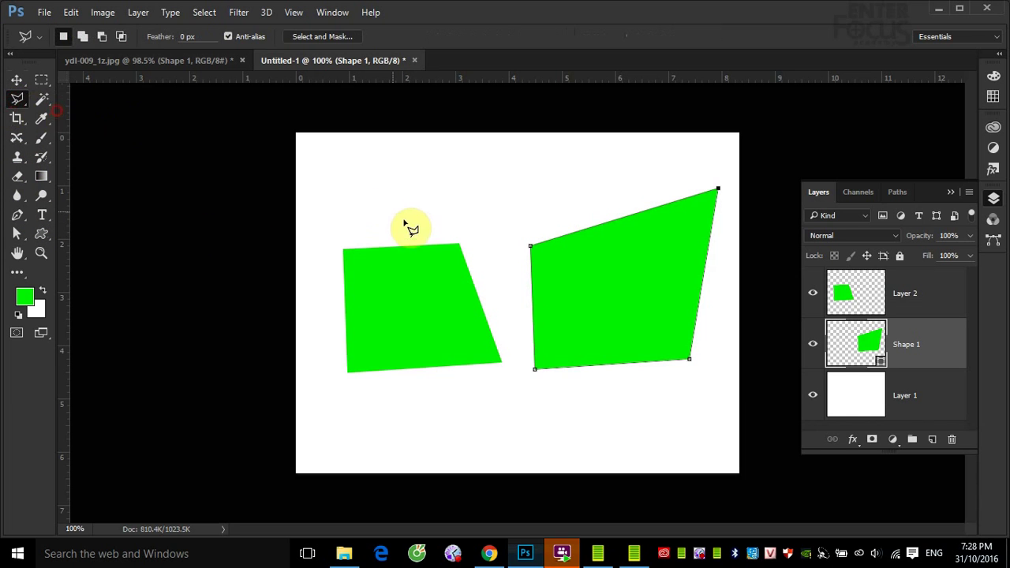
pyautogui.click(343, 251)
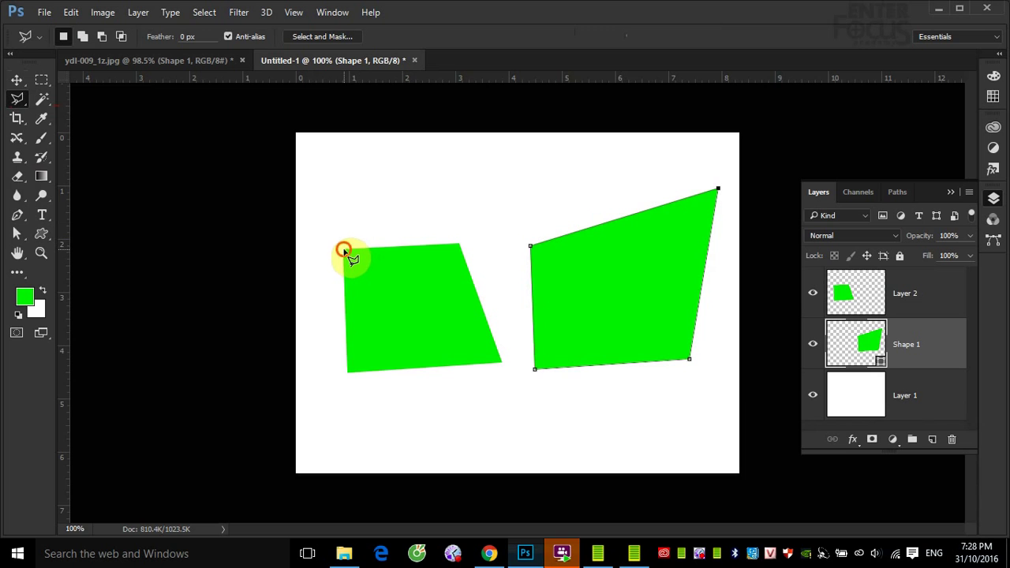
pyautogui.click(552, 161)
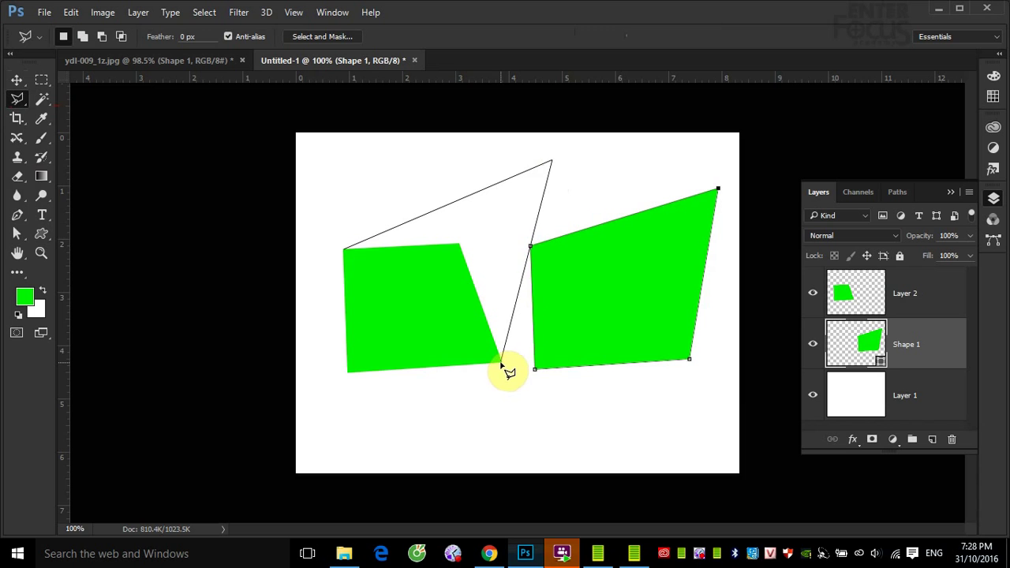
pyautogui.click(500, 362)
pyautogui.click(344, 249)
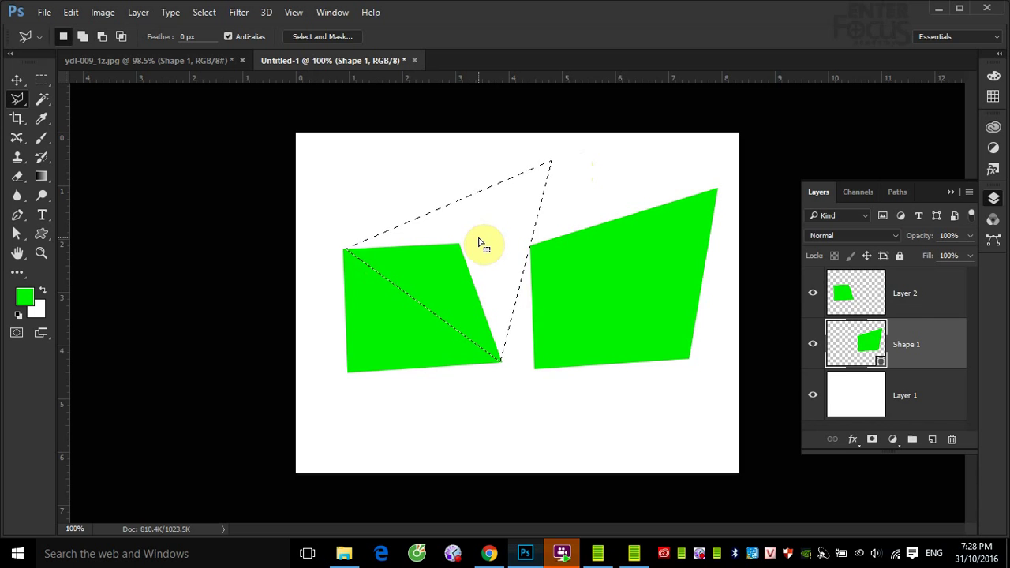
# Fill the triangle green on Layer 2, deselect, and select Shape 1's path to show its anchors
pyautogui.click(907, 288)
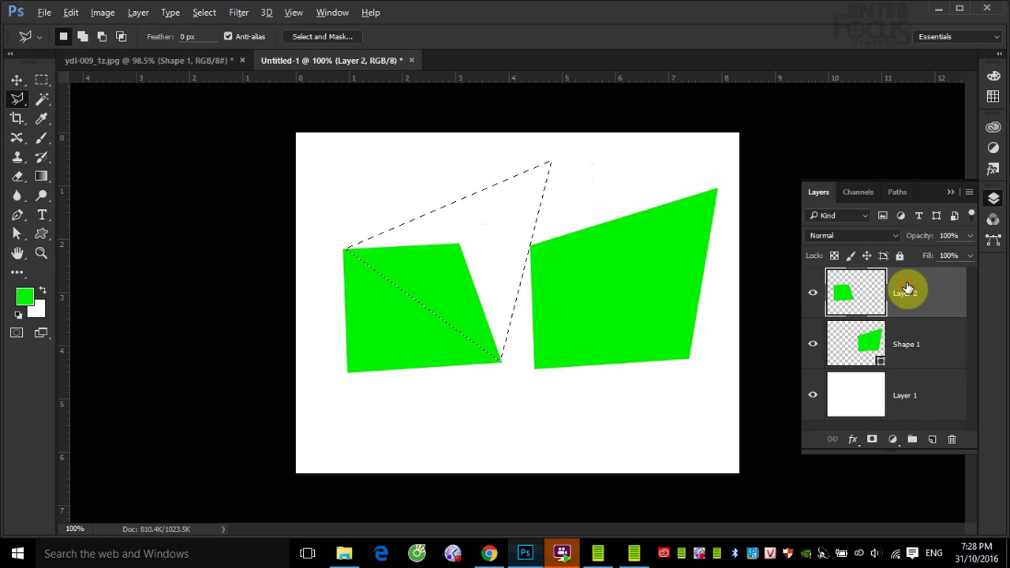
pyautogui.hotkey('alt', 'BackSpace')
pyautogui.hotkey('ctrl', 'd')
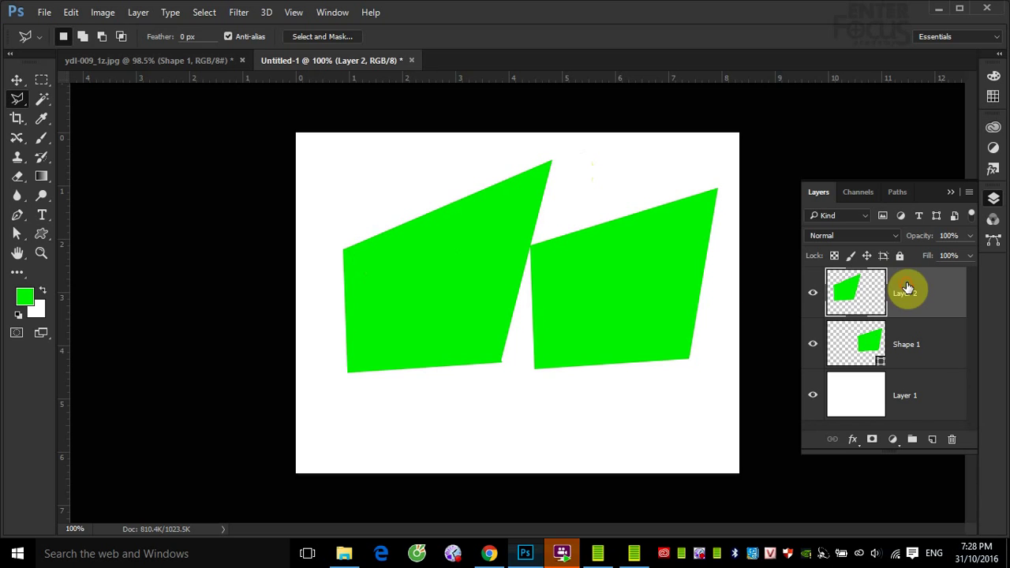
pyautogui.click(17, 232)
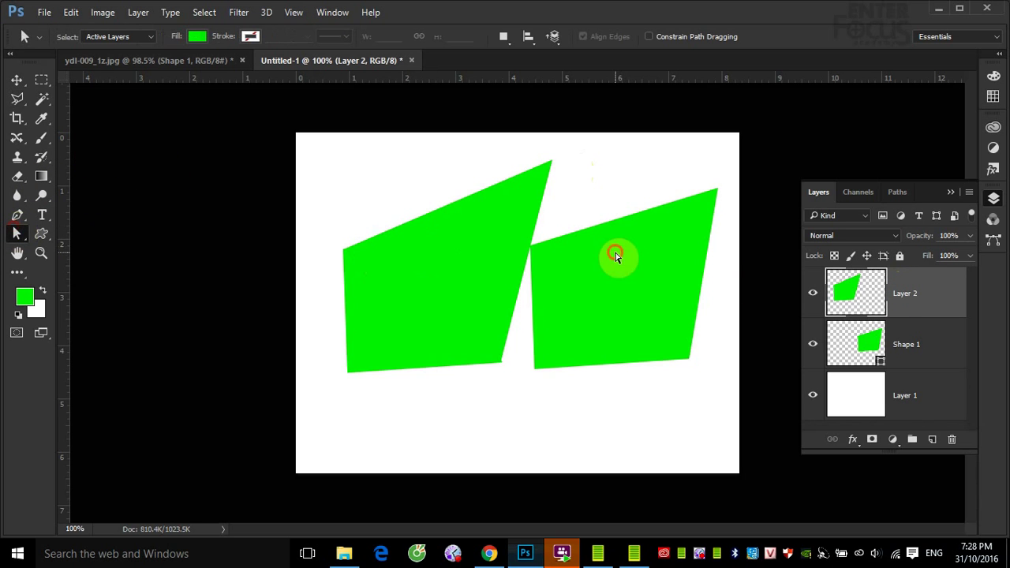
pyautogui.click(908, 343)
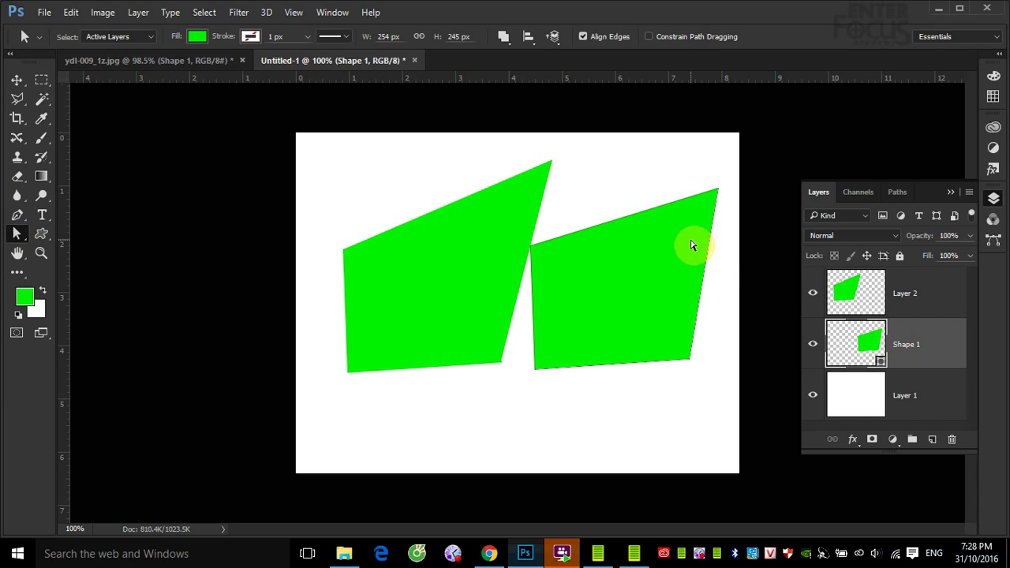
pyautogui.click(691, 246)
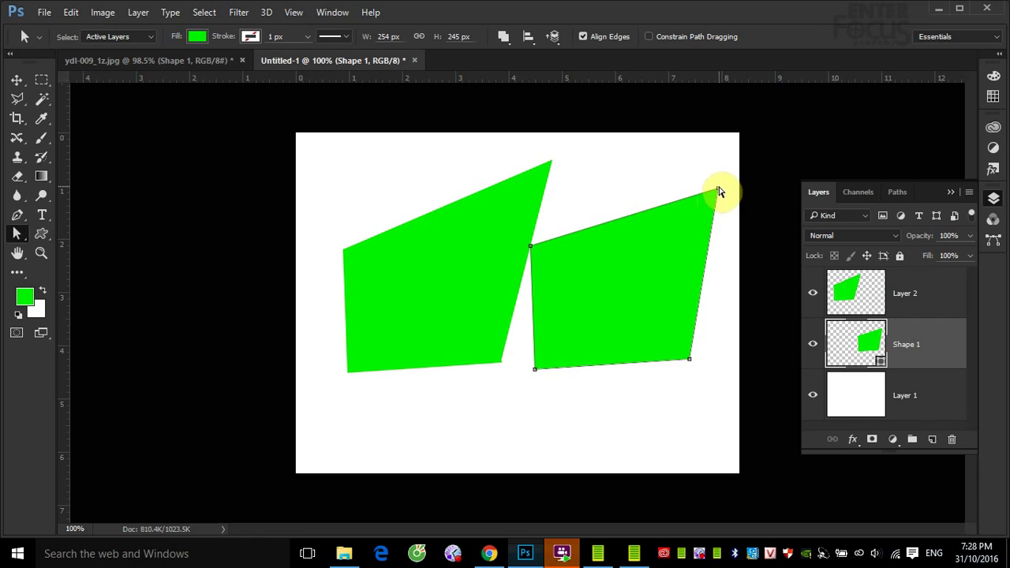
# Drag Shape 1's top-right anchor down and inward, load its outline as a selection, and activate Layer 2
pyautogui.moveTo(719, 191); pyautogui.dragTo(601, 271)
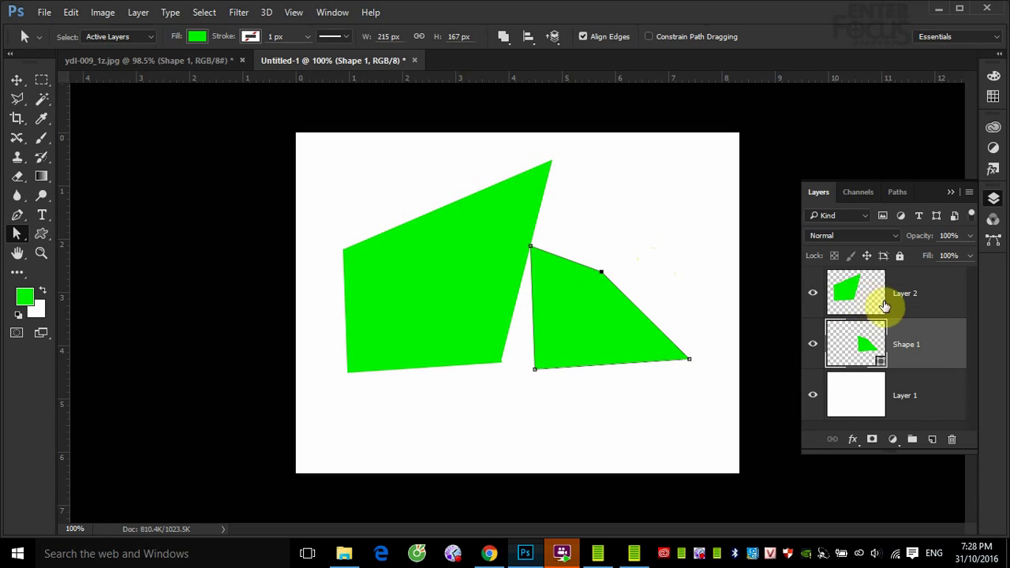
pyautogui.keyDown('ctrl'); pyautogui.click(866, 351); pyautogui.keyUp('ctrl')
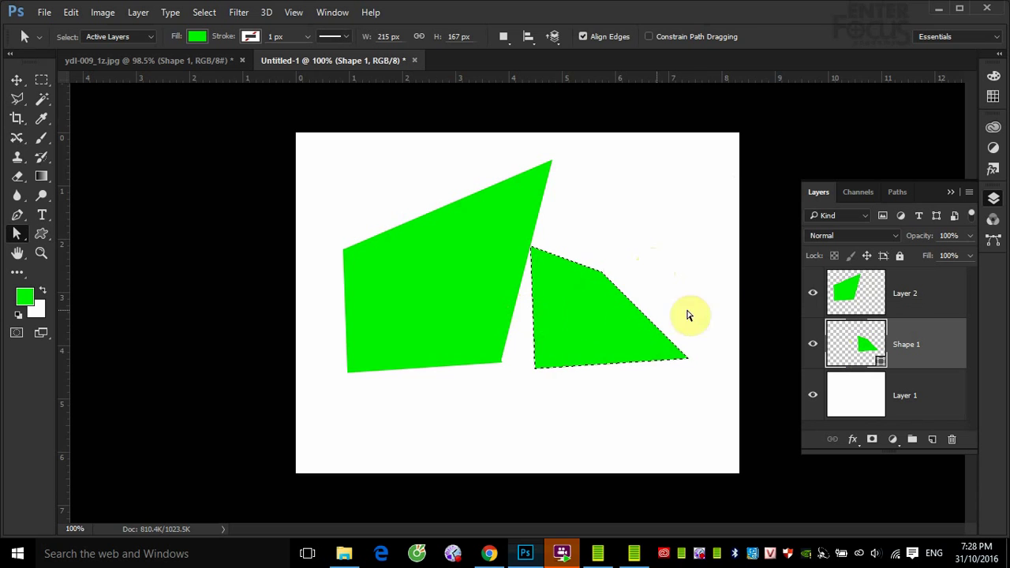
pyautogui.click(925, 299)
# Move the wedge selection onto Layer 2's left shape, invert it, delete the excess, and deselect
pyautogui.click(19, 99)
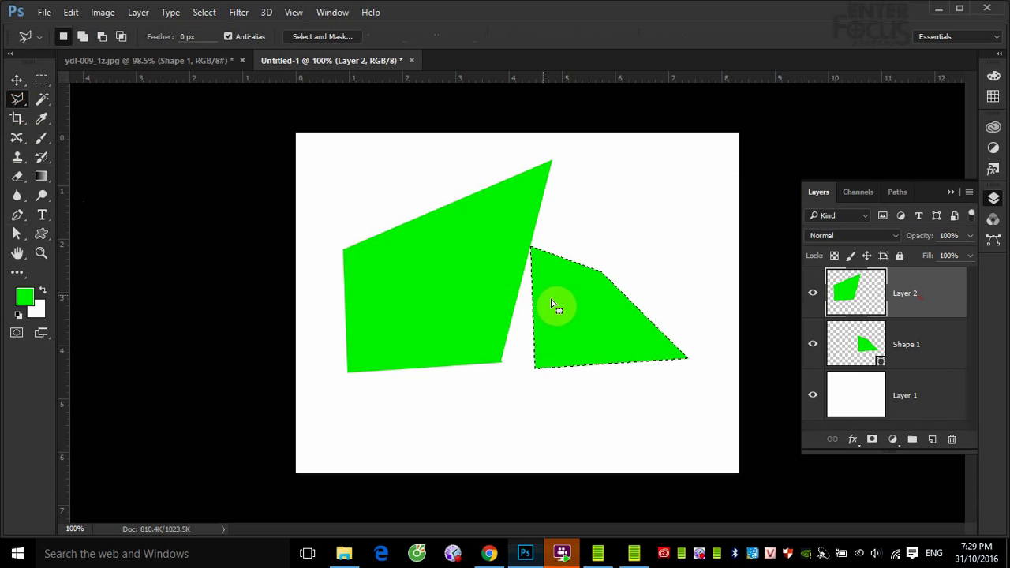
pyautogui.click(503, 359)
pyautogui.click(352, 368)
pyautogui.click(350, 249)
pyautogui.moveTo(382, 303); pyautogui.dragTo(376, 306)
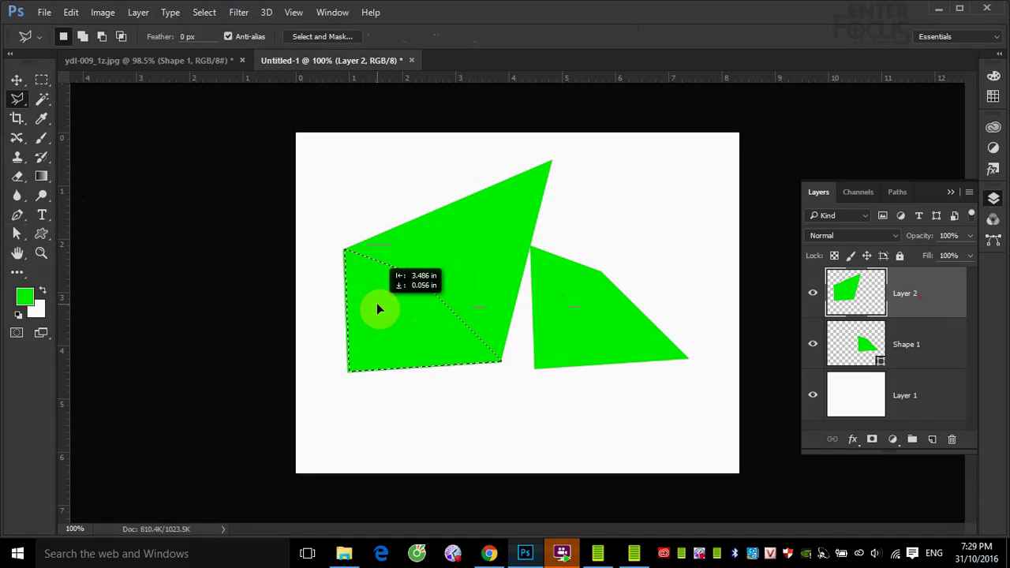
pyautogui.moveTo(376, 307); pyautogui.dragTo(376, 304)
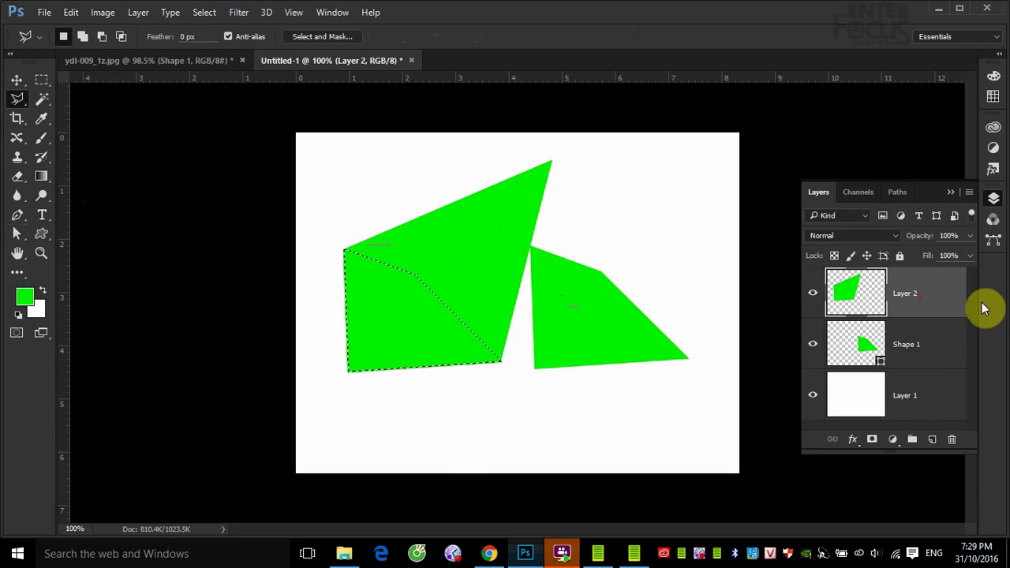
pyautogui.hotkey('ctrl', 'shift', 'i')
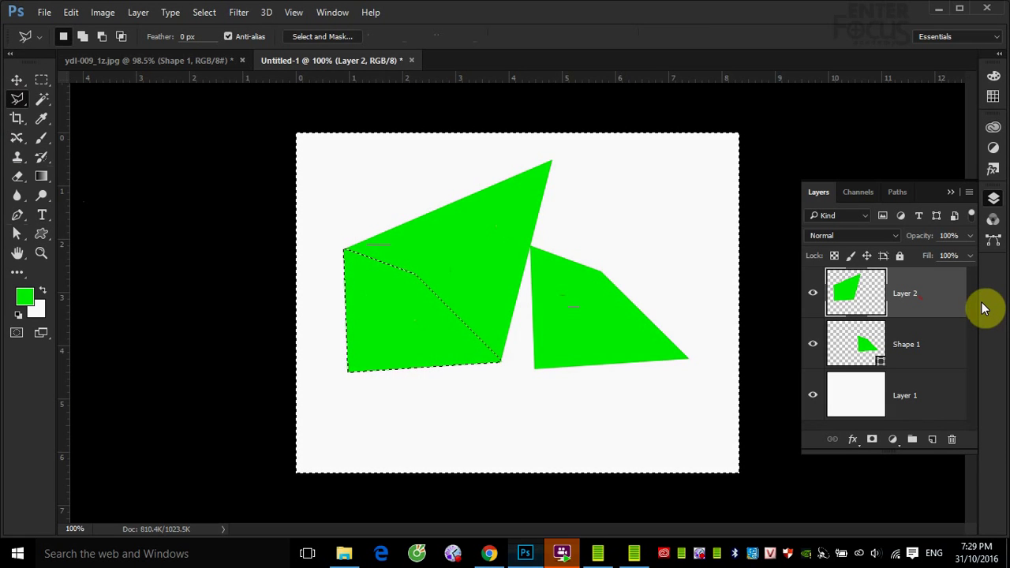
pyautogui.press('Delete')
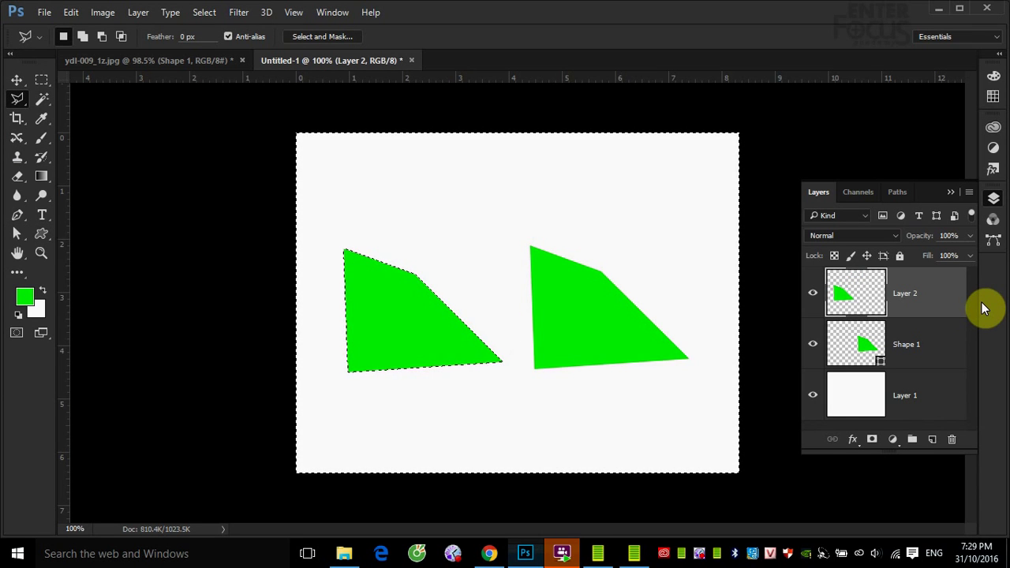
pyautogui.hotkey('ctrl', 'd')
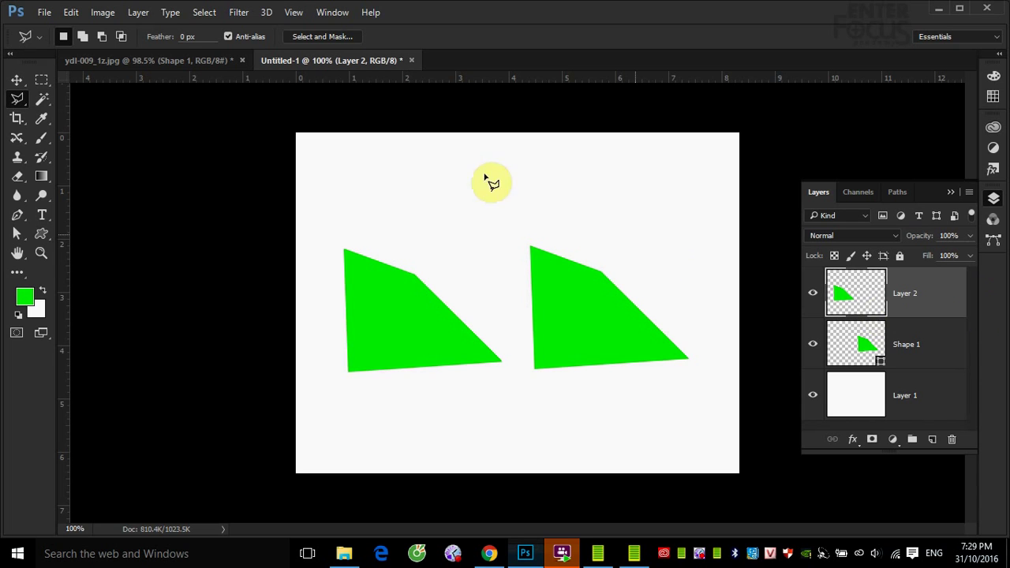
# Select Shape 1 and Layer 2 together and rescale both wedges to about 58%, then zoom in on their edges
pyautogui.click(17, 80)
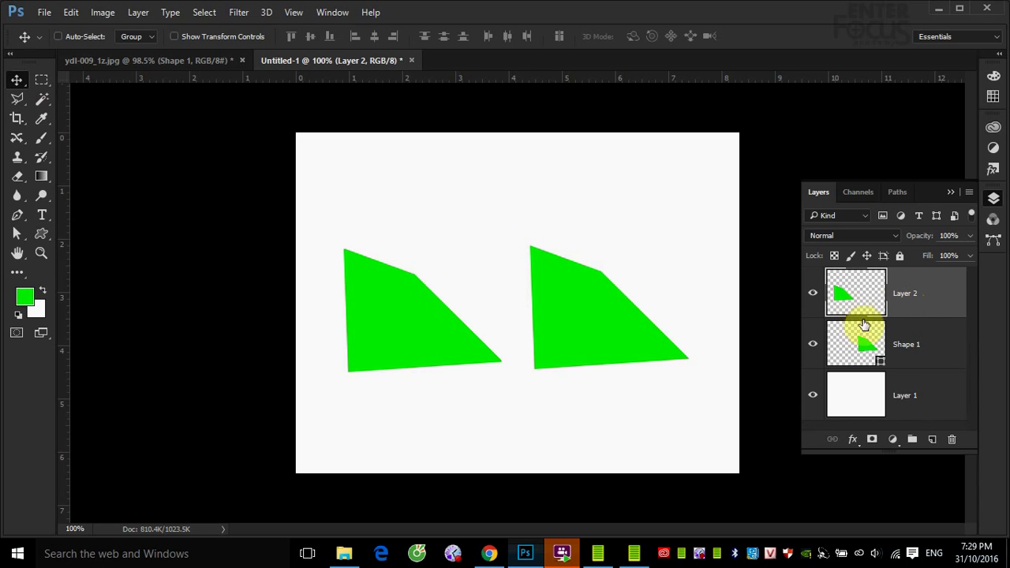
pyautogui.keyDown('shift'); pyautogui.click(900, 345); pyautogui.keyUp('shift')
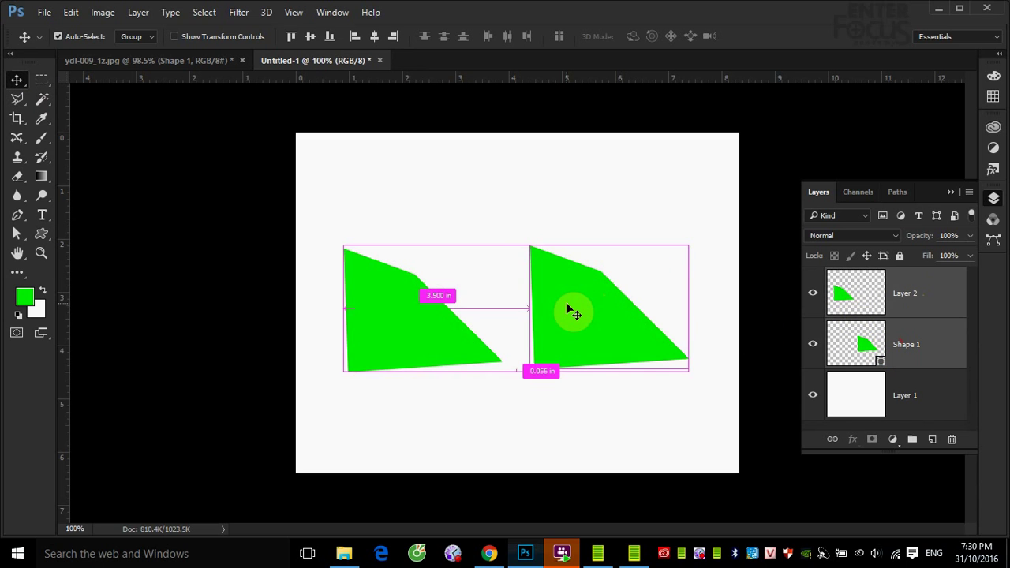
pyautogui.hotkey('ctrl', 't')
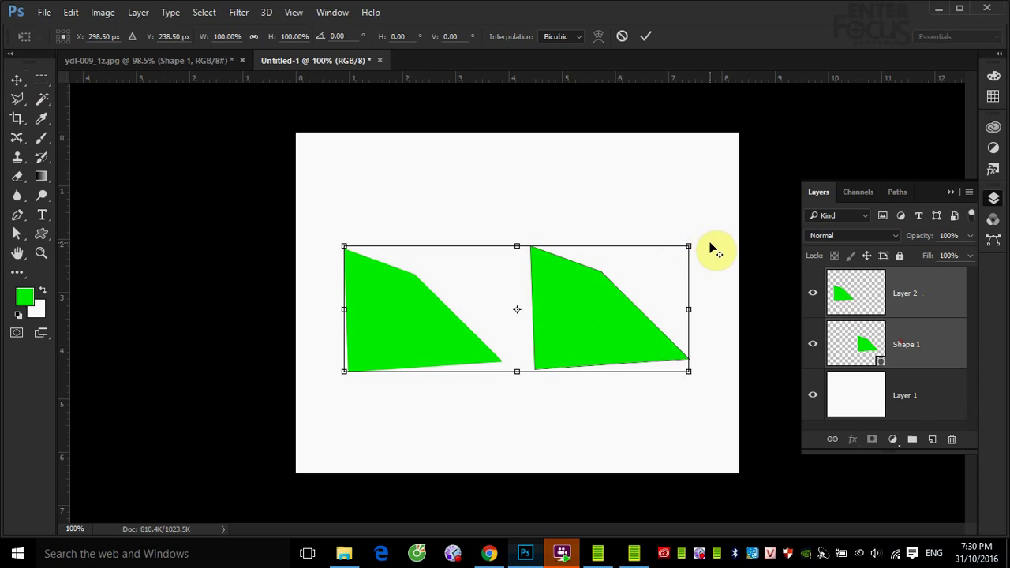
pyautogui.moveTo(690, 247); pyautogui.dragTo(816, 153)
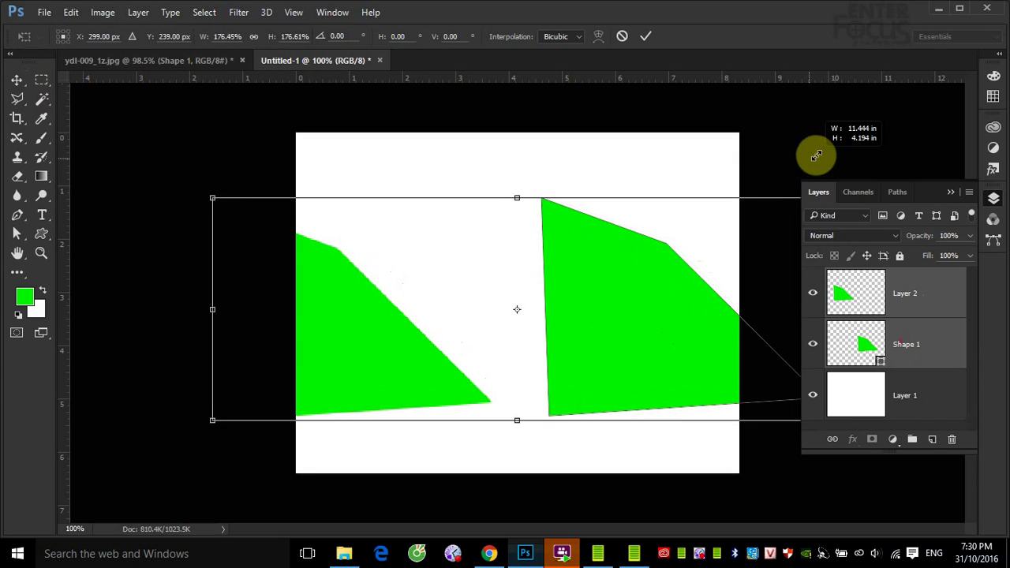
pyautogui.press('Return')
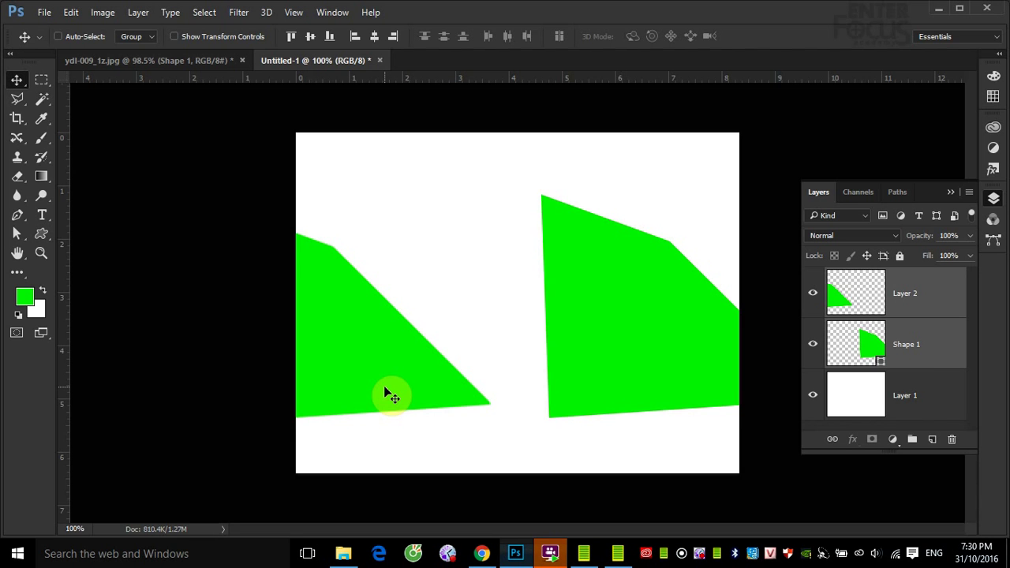
pyautogui.hotkey('ctrl', 't')
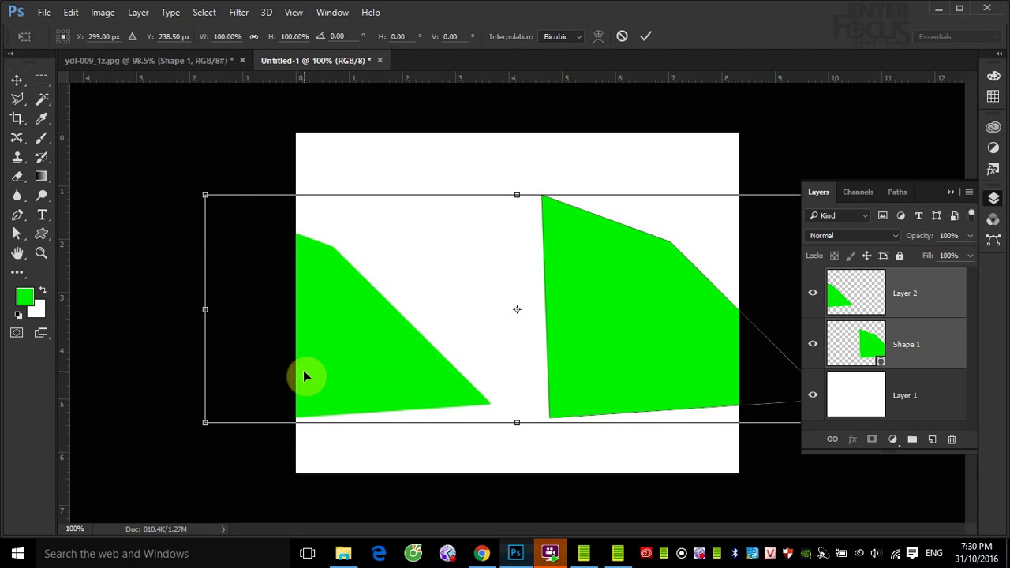
pyautogui.moveTo(205, 195); pyautogui.dragTo(374, 288)
pyautogui.press('Return')
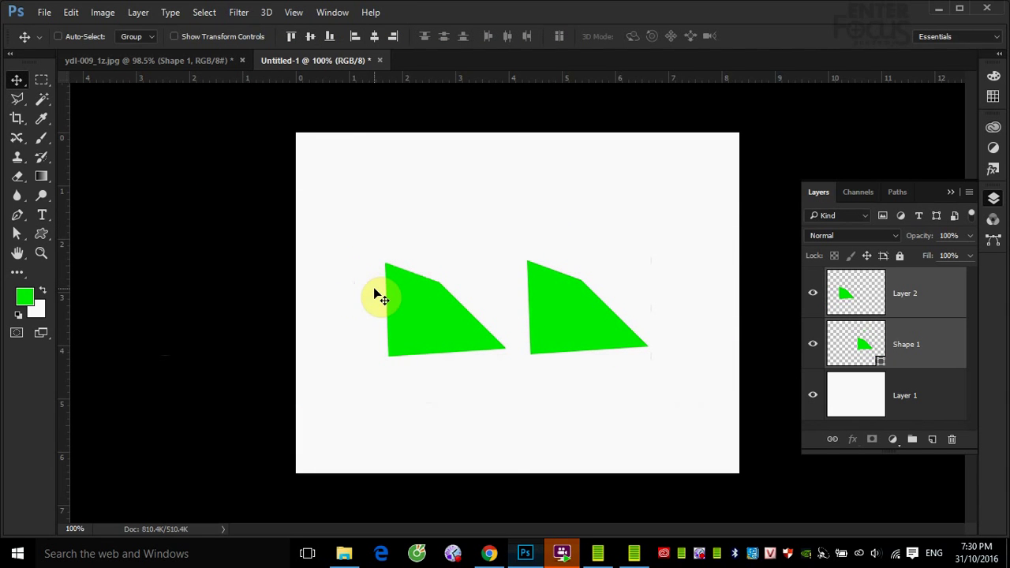
pyautogui.moveTo(408, 227); pyautogui.dragTo(585, 318)
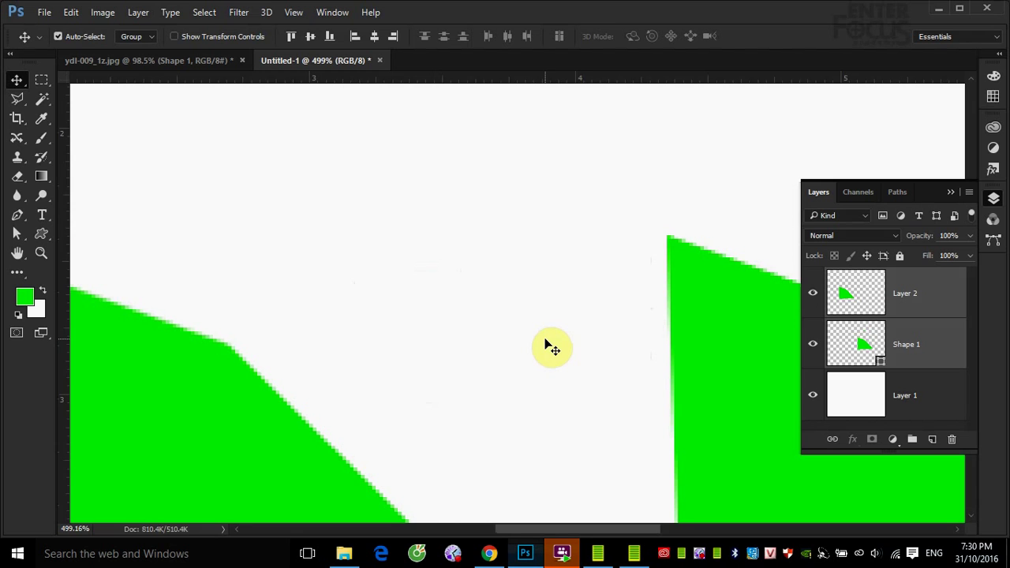
# Zoom out to show the whole page and bring up the shape-tool options
pyautogui.hotkey('ctrl', '-')
pyautogui.hotkey('ctrl', '-')
pyautogui.hotkey('ctrl', '-')
pyautogui.hotkey('ctrl', '-')
pyautogui.hotkey('ctrl', '-')
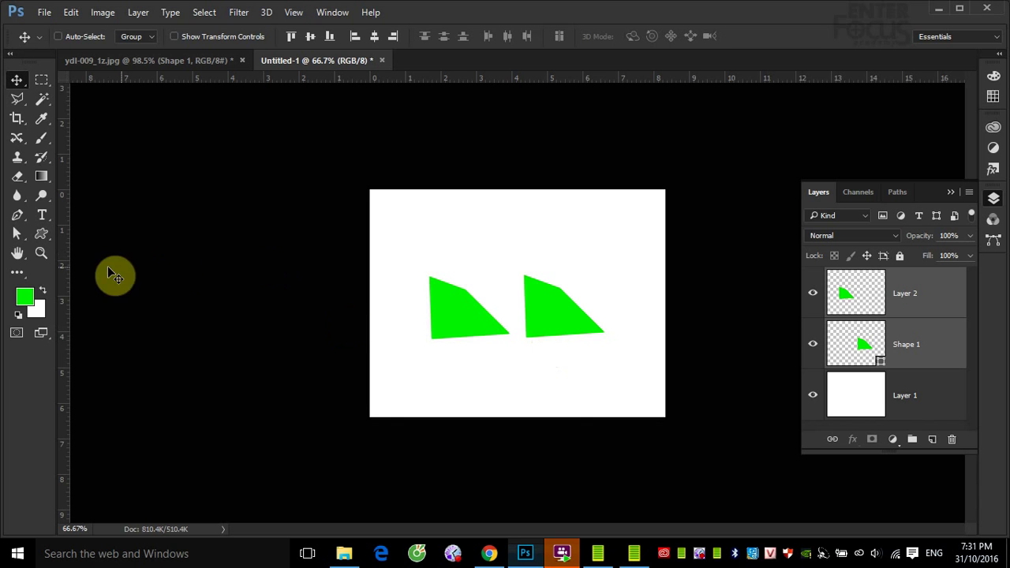
pyautogui.click(42, 236)
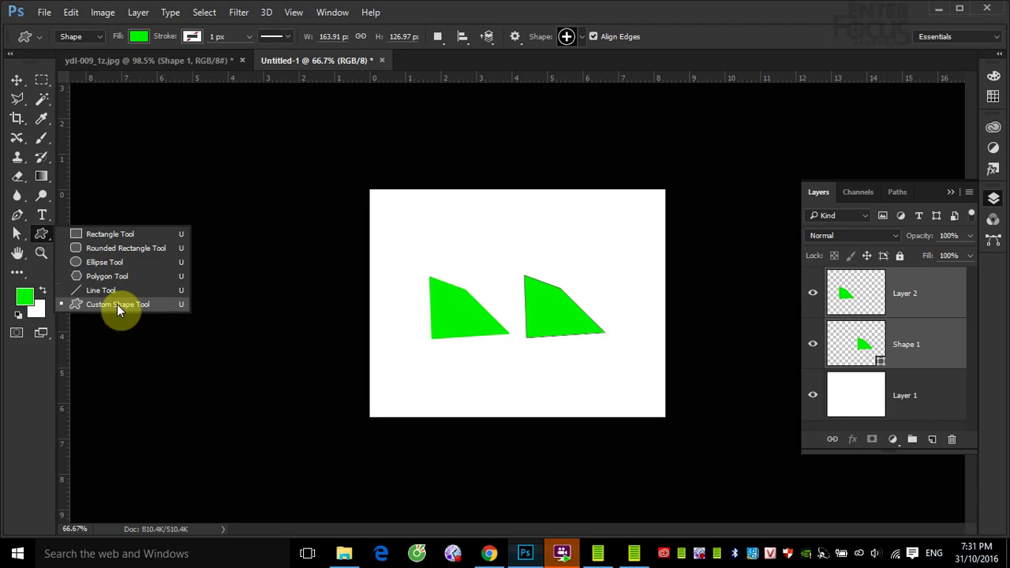
# Choose the Custom Shape Tool and show the shape picker's shape-set menu
pyautogui.click(117, 304)
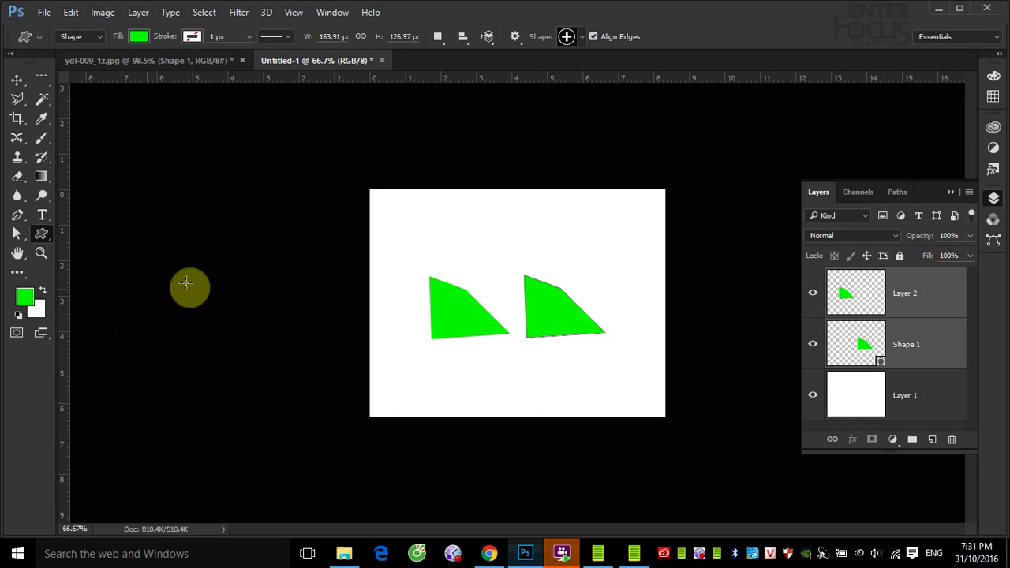
pyautogui.click(582, 36)
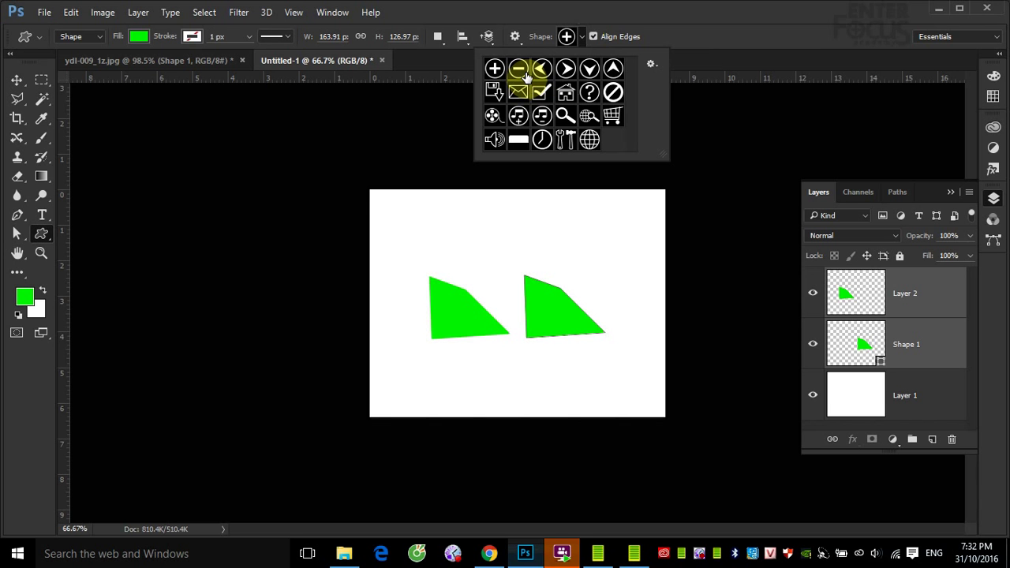
pyautogui.click(657, 65)
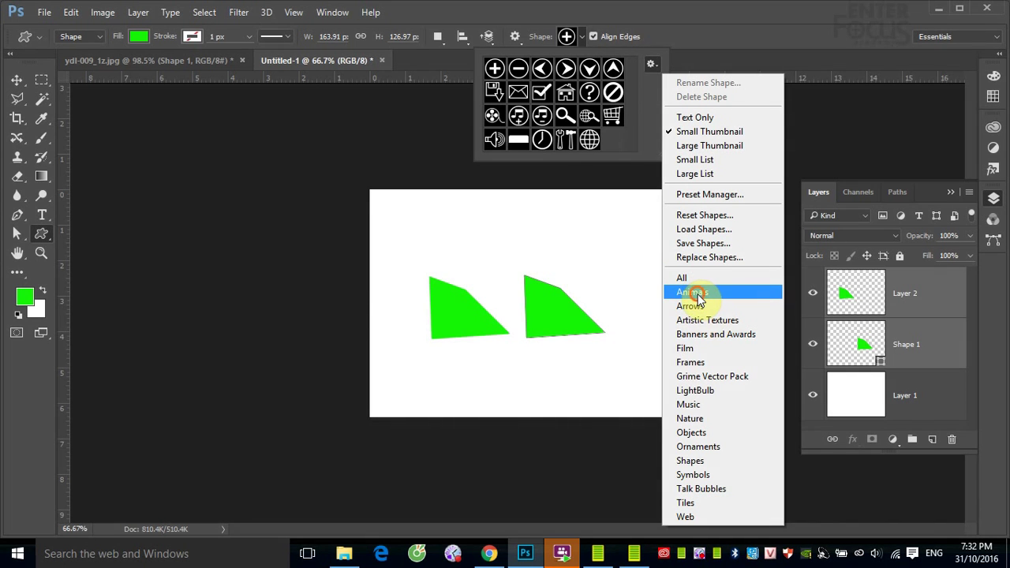
# Load the Animals, Arrows, Film and Music shape sets in turn, replacing the picker's shapes each time
pyautogui.click(694, 293)
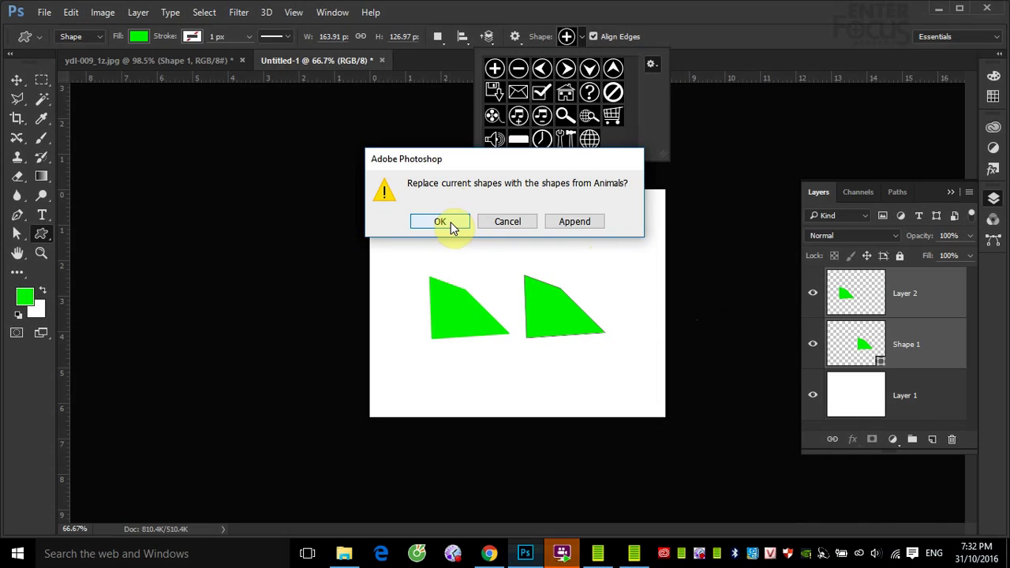
pyautogui.click(464, 223)
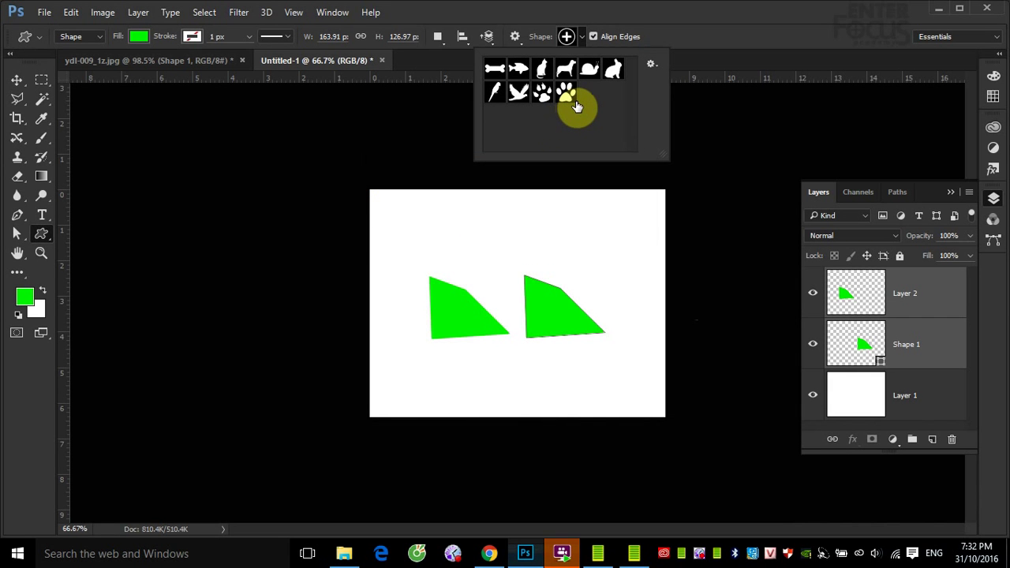
pyautogui.click(653, 67)
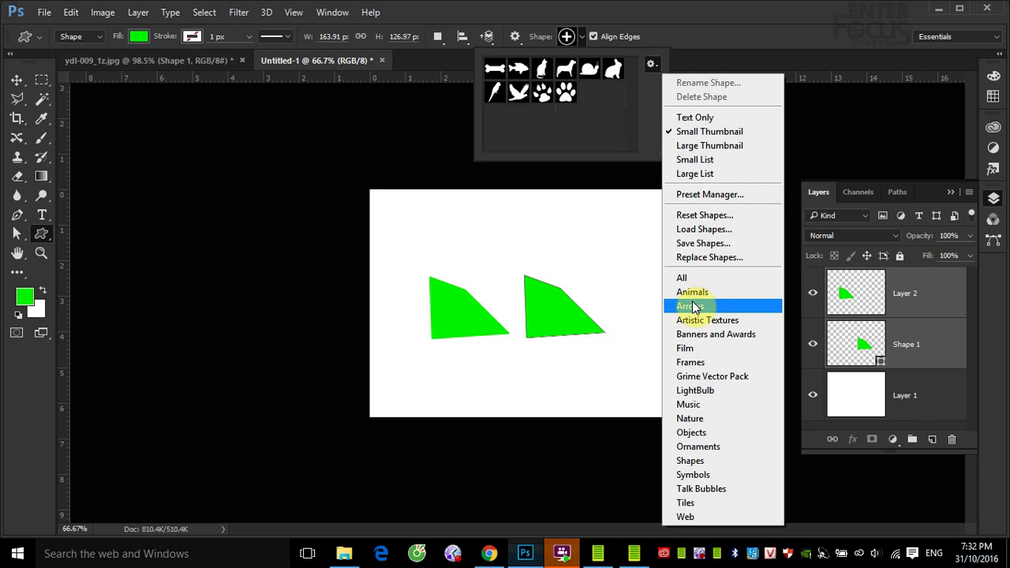
pyautogui.click(690, 307)
pyautogui.click(442, 220)
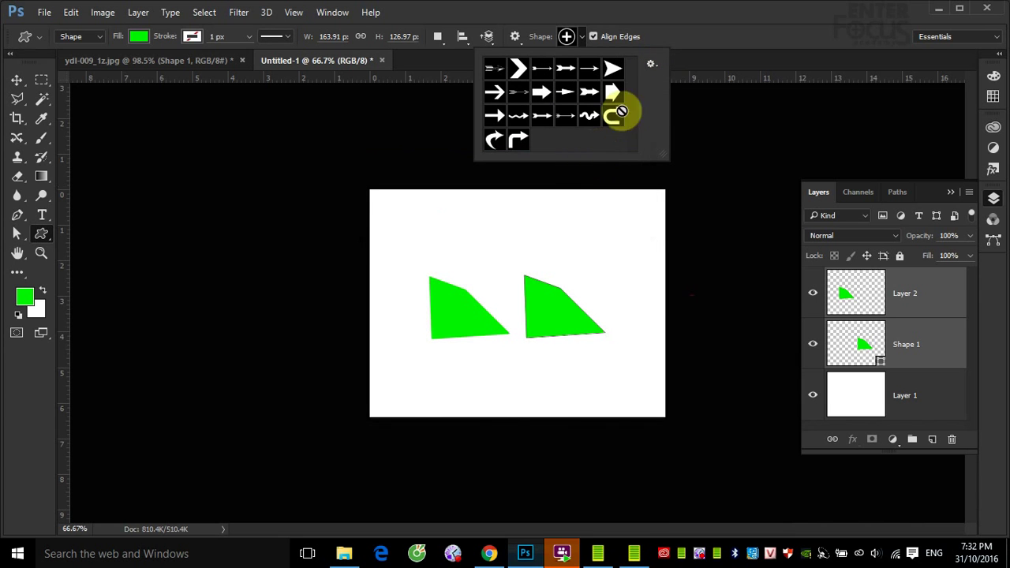
pyautogui.click(651, 64)
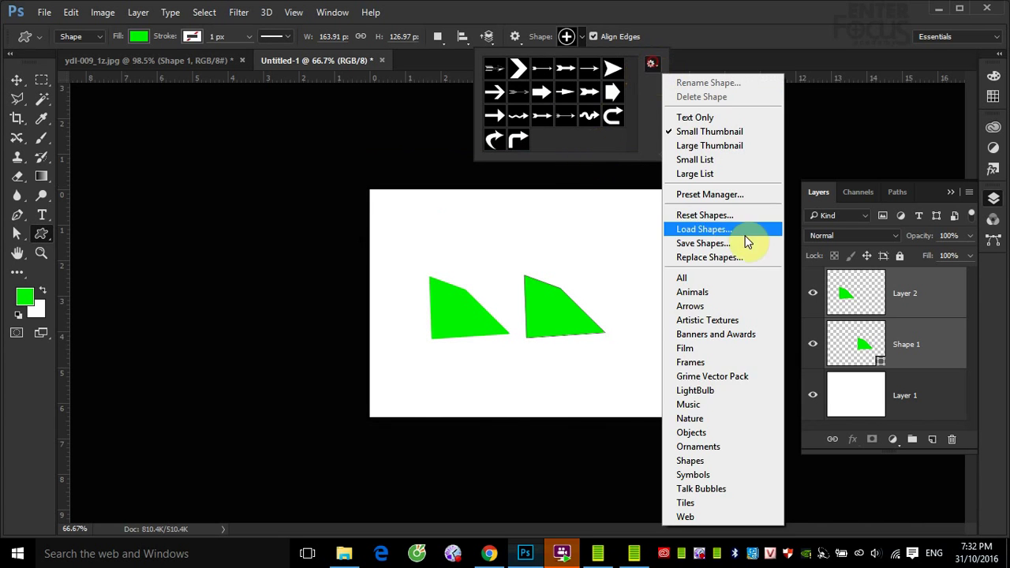
pyautogui.click(724, 348)
pyautogui.click(455, 223)
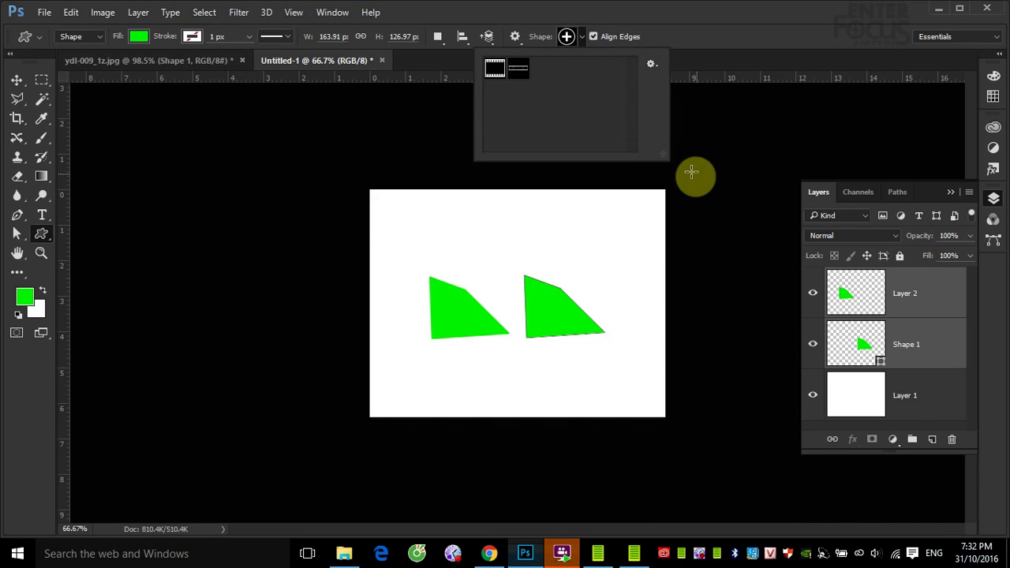
pyautogui.click(654, 64)
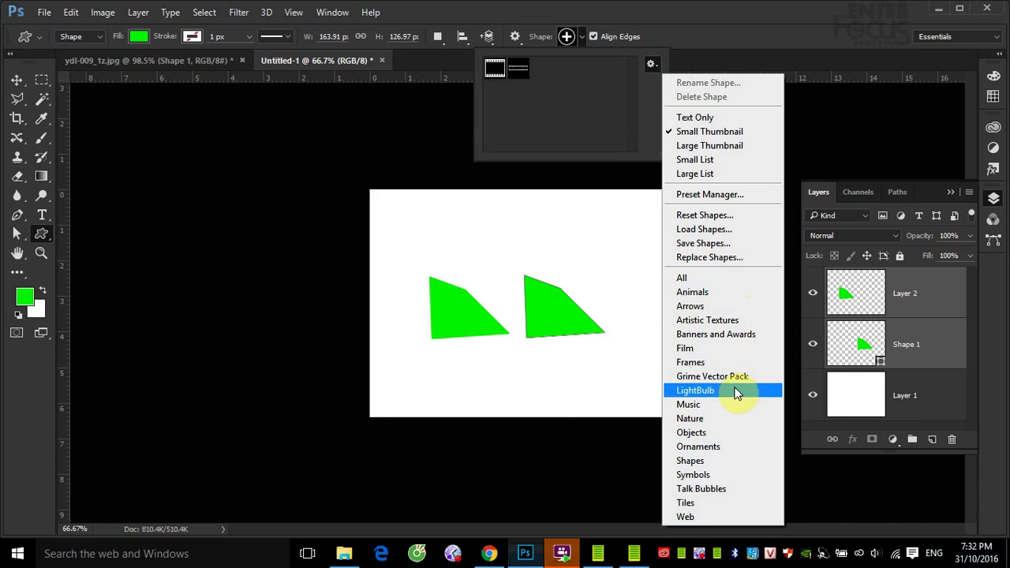
pyautogui.click(695, 404)
pyautogui.click(455, 222)
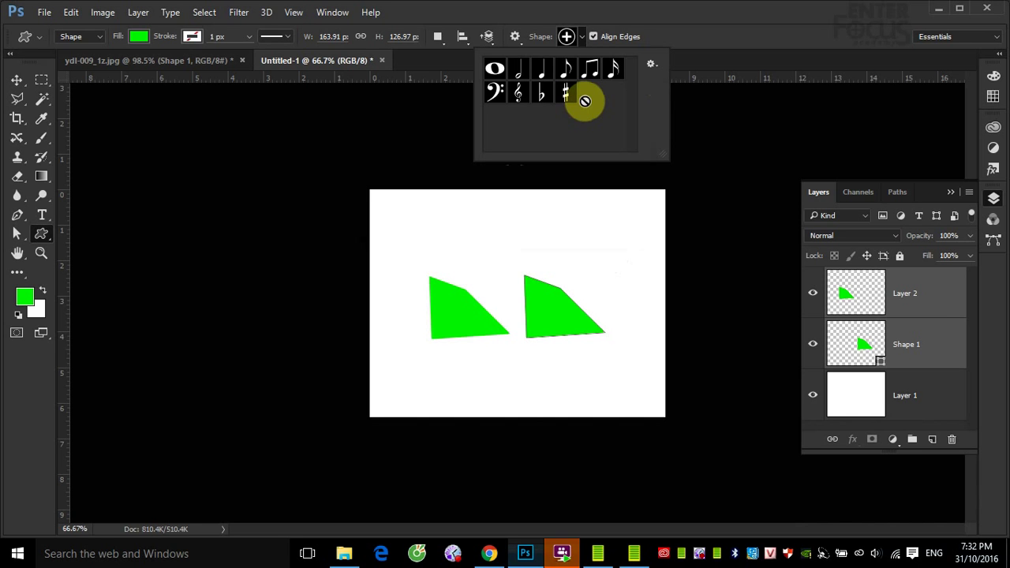
# Load the All shape set and enlarge the picker to show more shapes
pyautogui.click(656, 65)
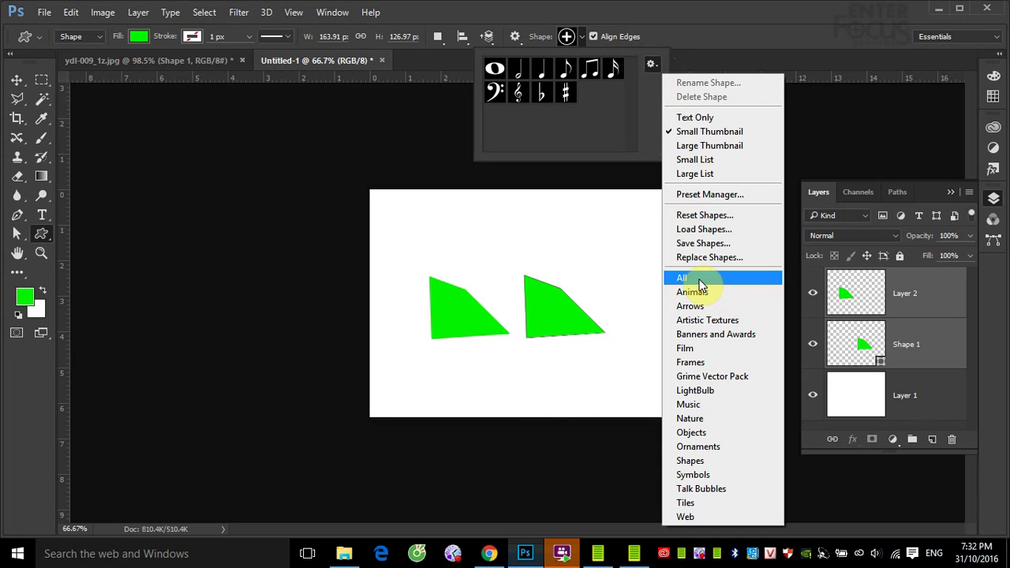
pyautogui.click(701, 282)
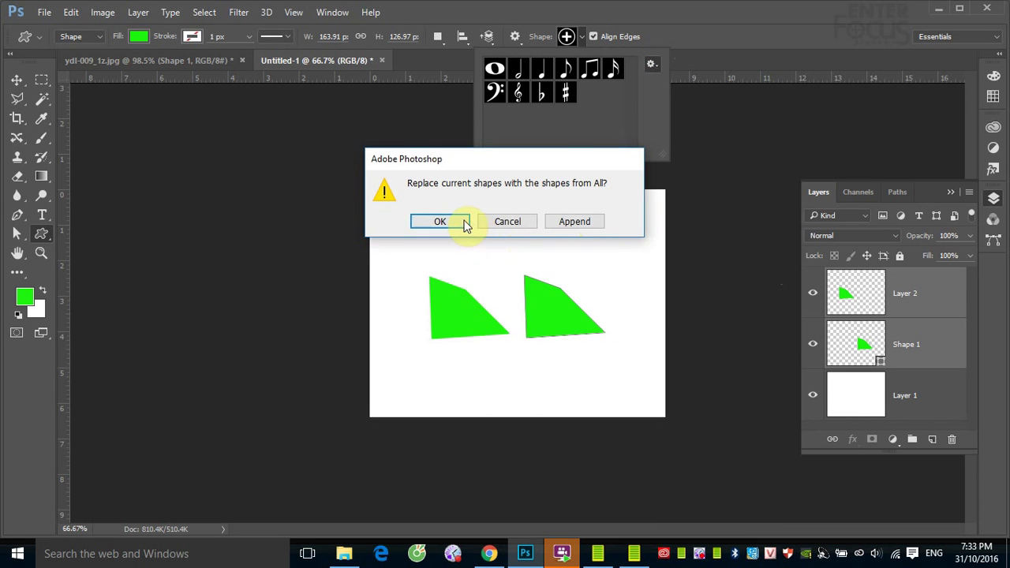
pyautogui.click(440, 222)
pyautogui.moveTo(660, 152)
pyautogui.mouseDown()
pyautogui.moveTo(815, 485)
pyautogui.moveTo(913, 513)
pyautogui.mouseUp()
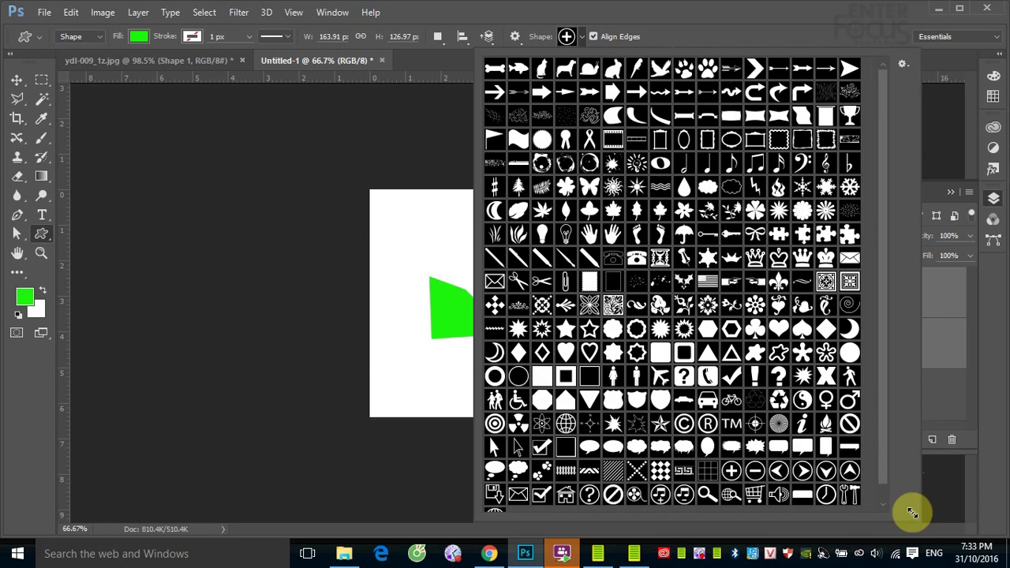
# Select the sunburst preset in the slightly enlarged picker and close it
pyautogui.moveTo(913, 513); pyautogui.dragTo(911, 530)
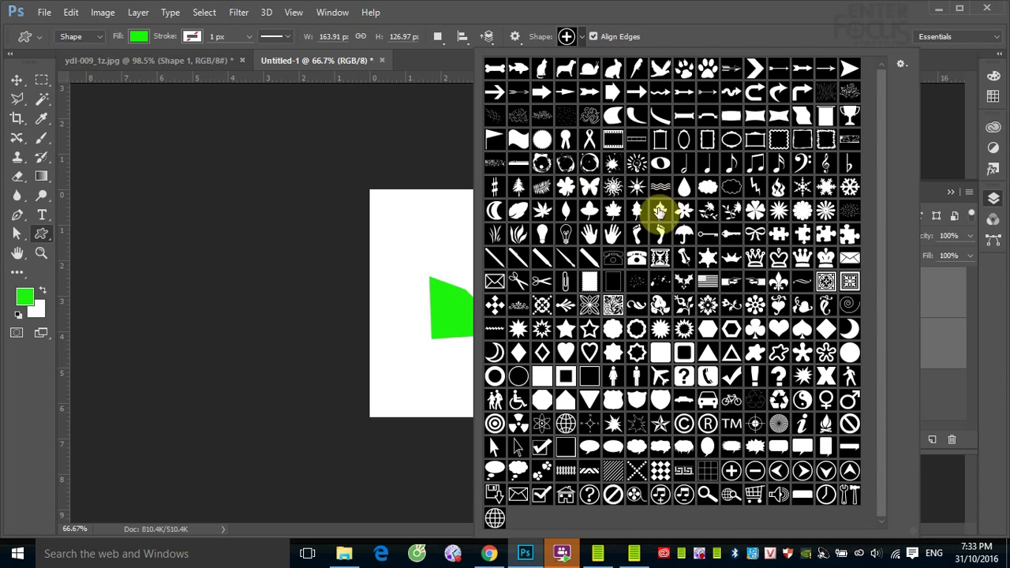
pyautogui.click(614, 190)
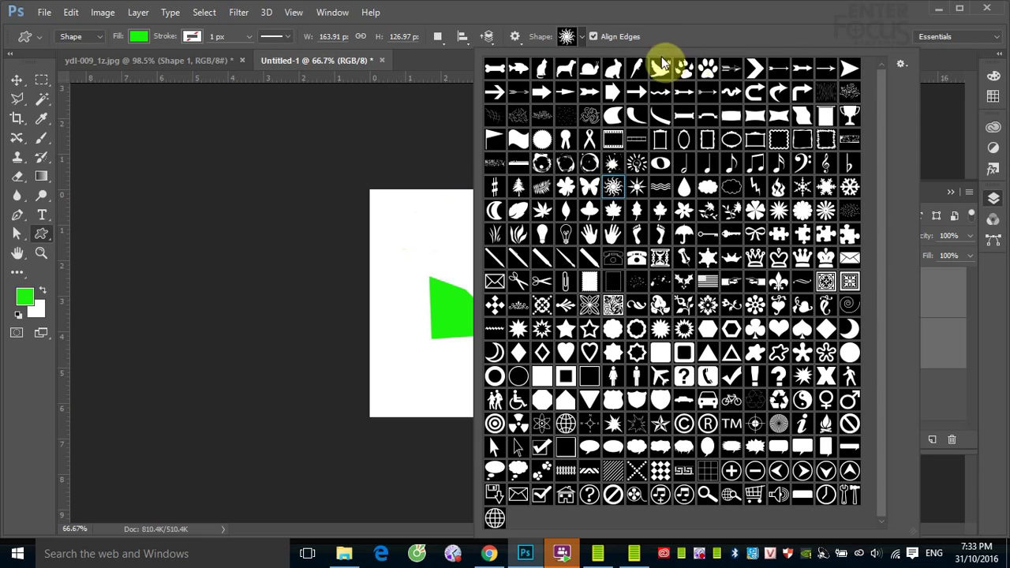
pyautogui.click(676, 13)
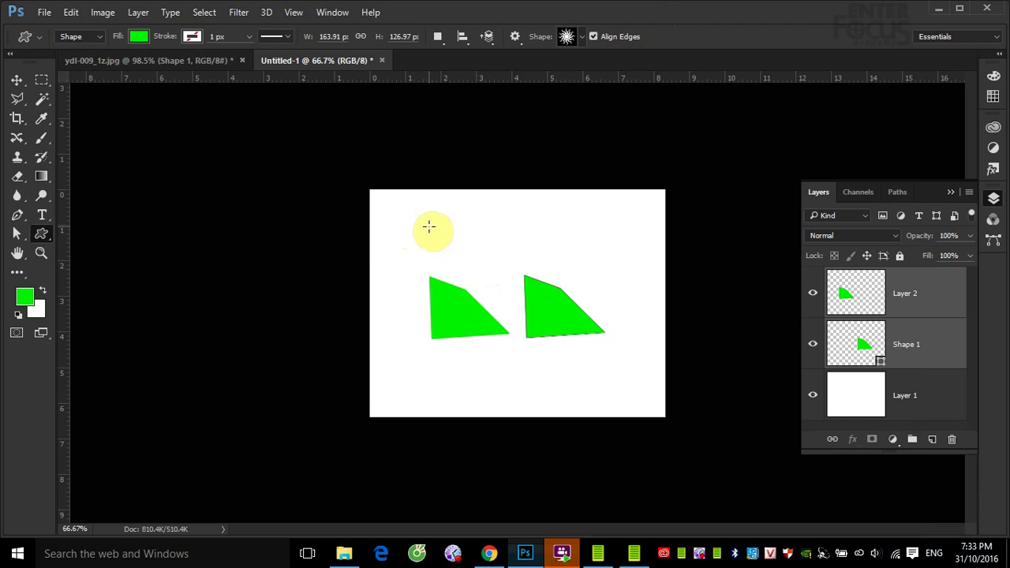
# Draw a sunburst above the left triangle, then a second sun on a new layer to its right
pyautogui.moveTo(427, 220); pyautogui.dragTo(476, 264)
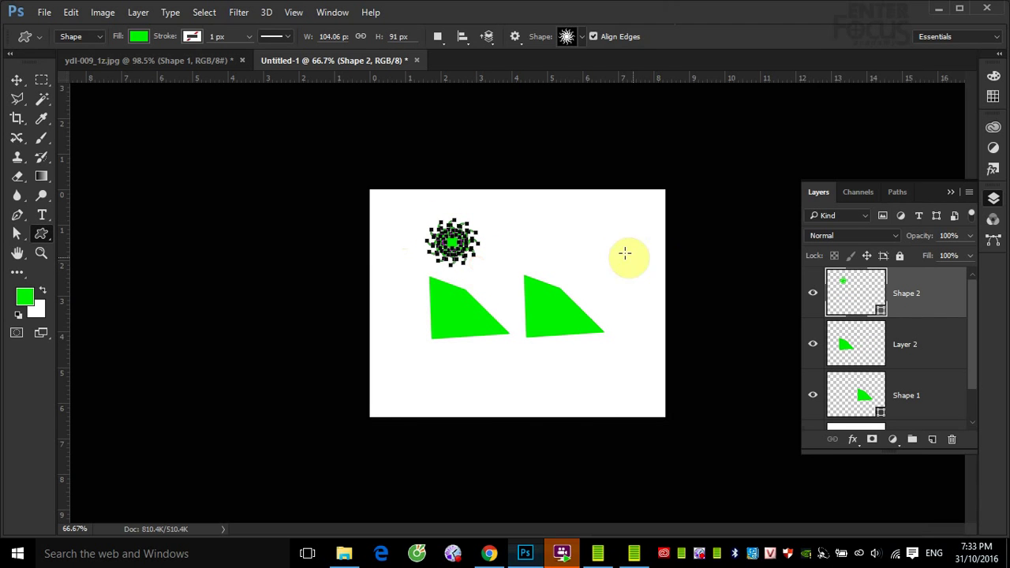
pyautogui.click(16, 83)
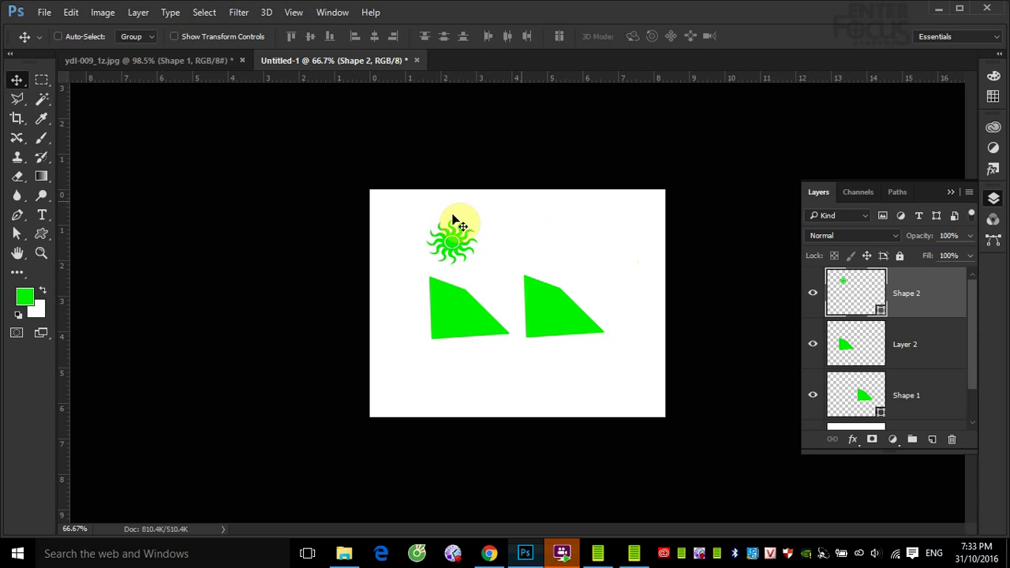
pyautogui.click(42, 235)
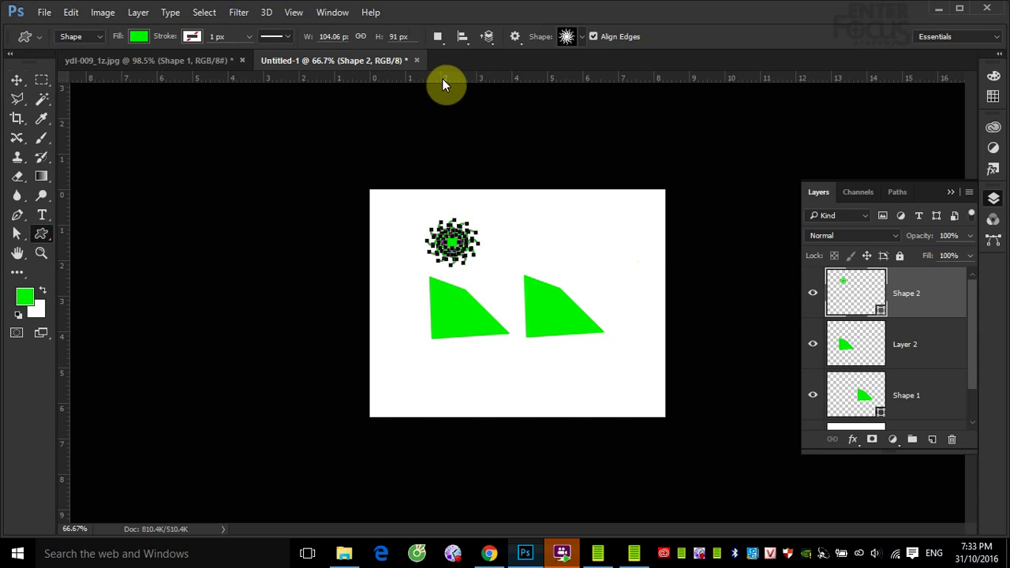
pyautogui.click(439, 40)
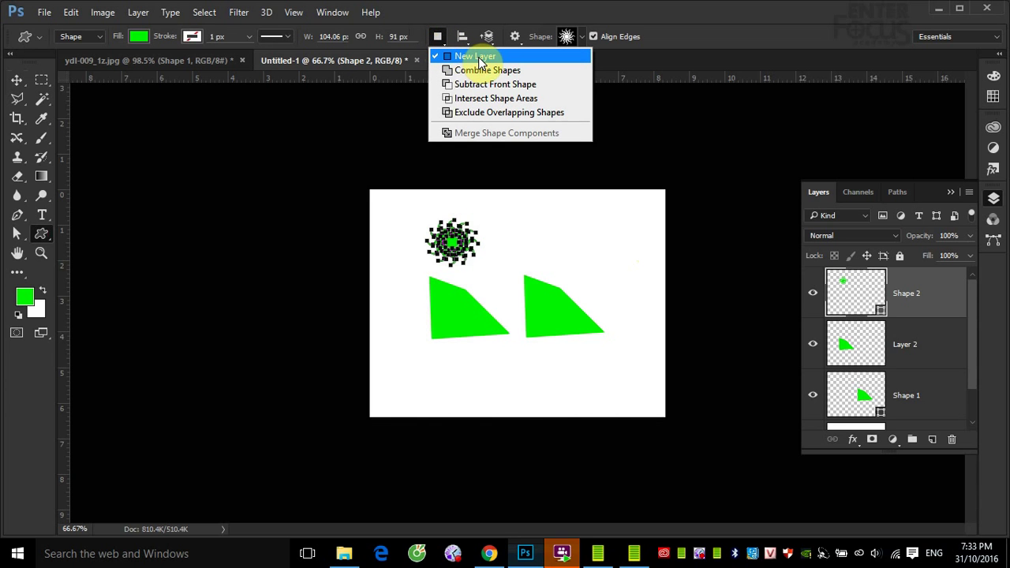
pyautogui.click(517, 223)
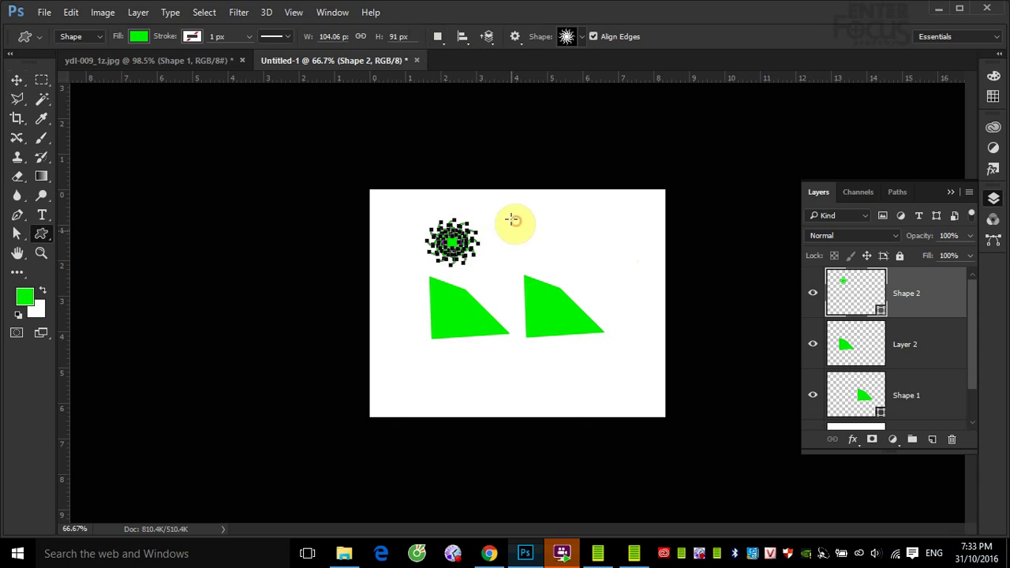
pyautogui.moveTo(509, 212); pyautogui.dragTo(545, 249)
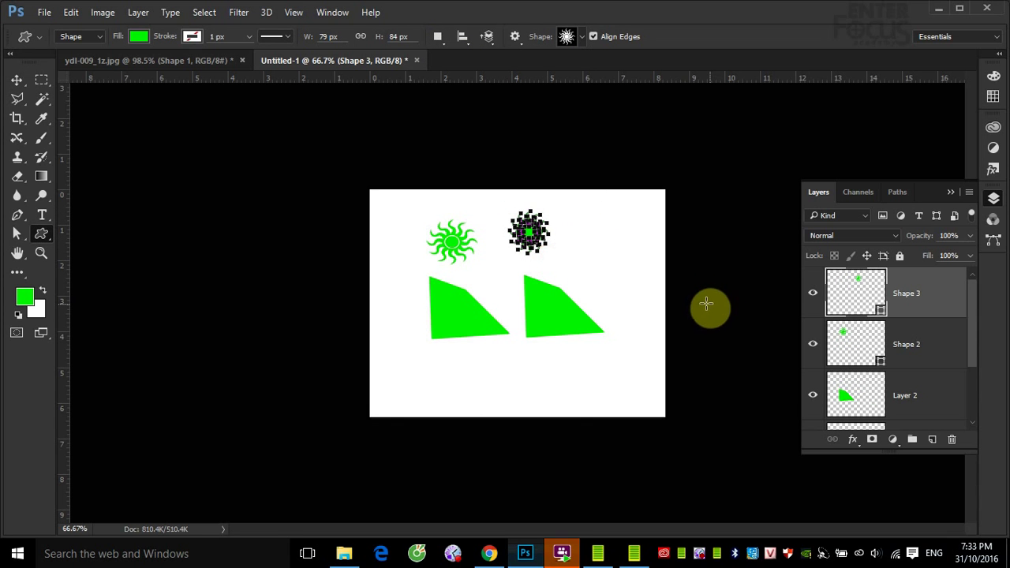
# Draw a third sun with Combine Shapes, then set the path operation to Subtract Front Shape
pyautogui.click(444, 44)
pyautogui.click(468, 70)
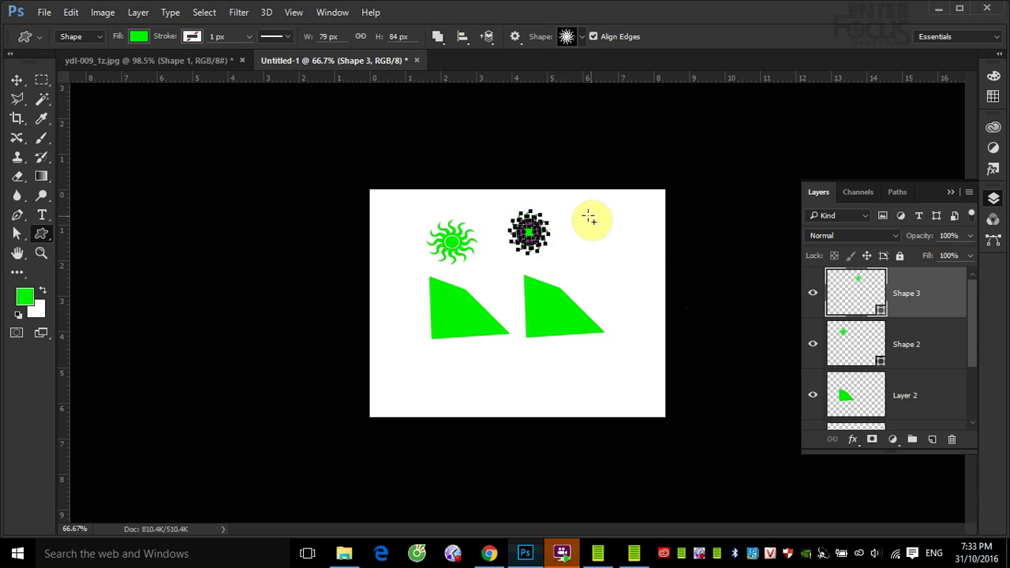
pyautogui.moveTo(575, 214); pyautogui.dragTo(626, 267)
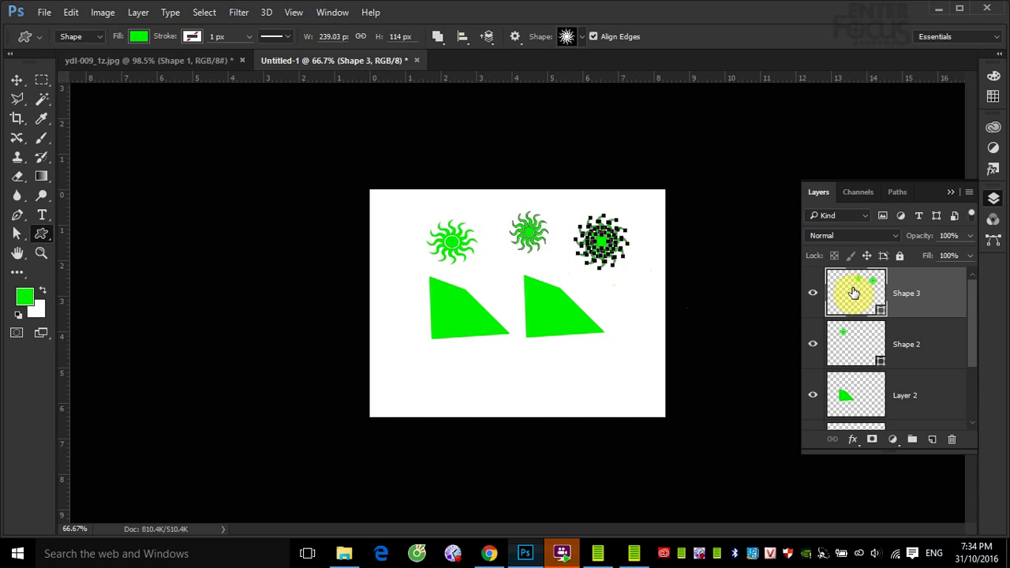
pyautogui.click(440, 41)
pyautogui.click(471, 84)
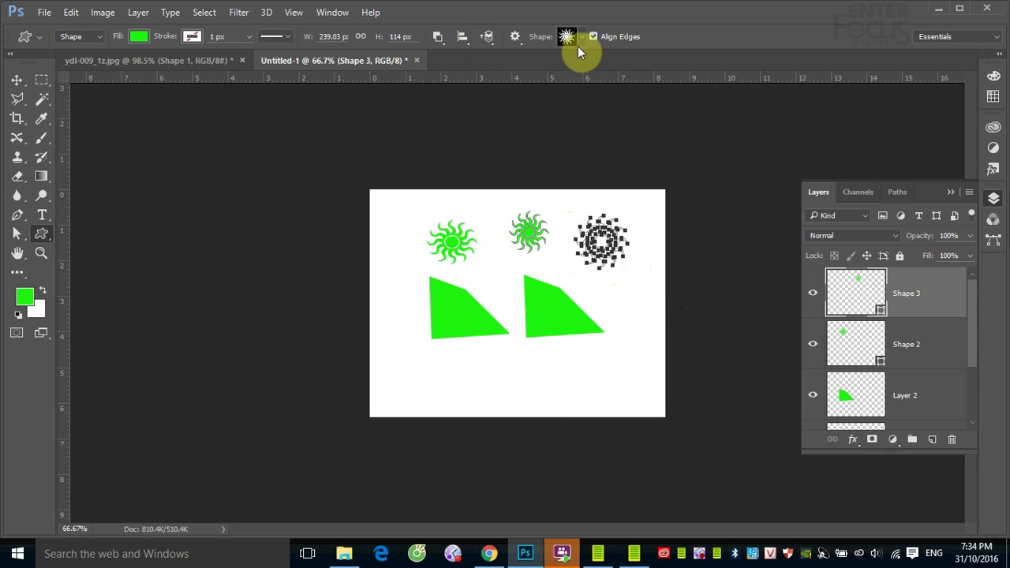
# Pick the drop preset and draw it over the middle sun
pyautogui.click(583, 38)
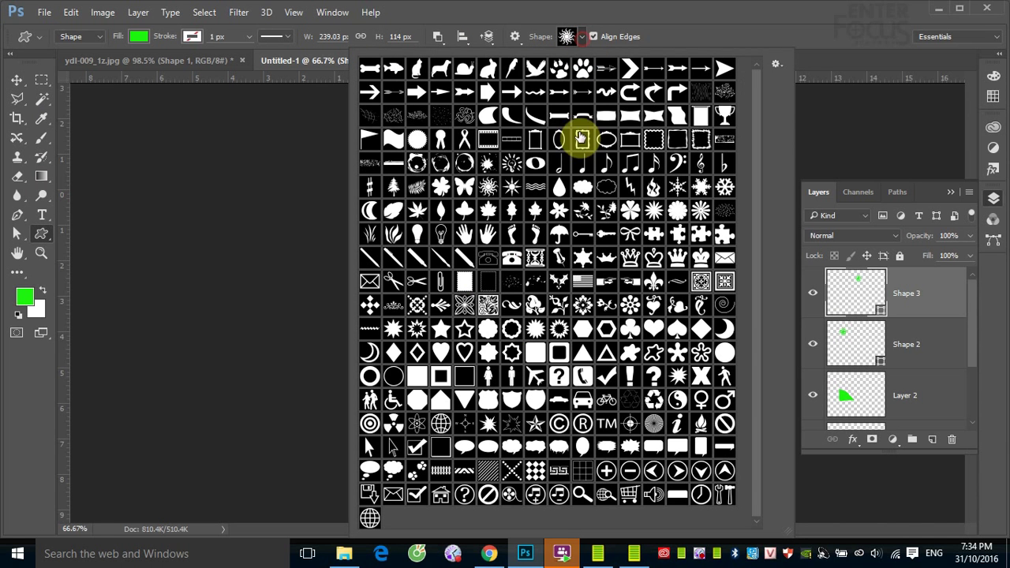
pyautogui.click(561, 190)
pyautogui.click(728, 55)
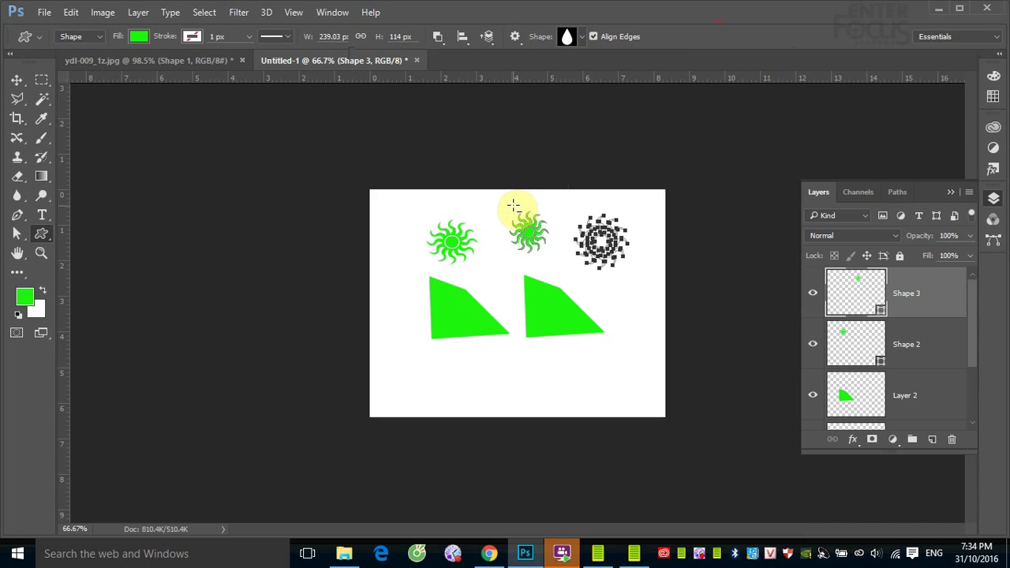
pyautogui.moveTo(492, 194); pyautogui.dragTo(534, 245)
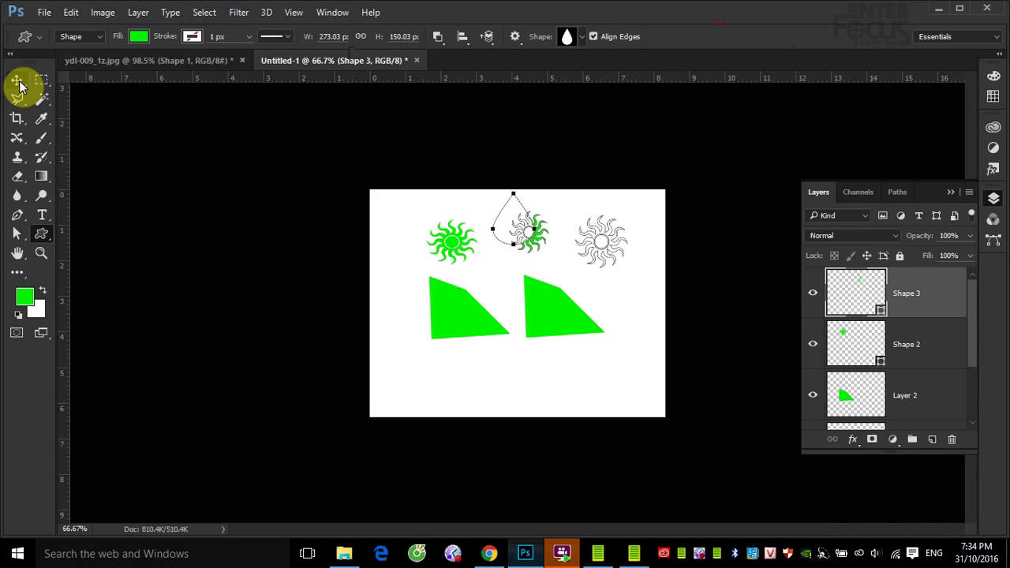
# Commit the shapes with the Move tool and toggle Shape 3's visibility off and back on
pyautogui.click(17, 79)
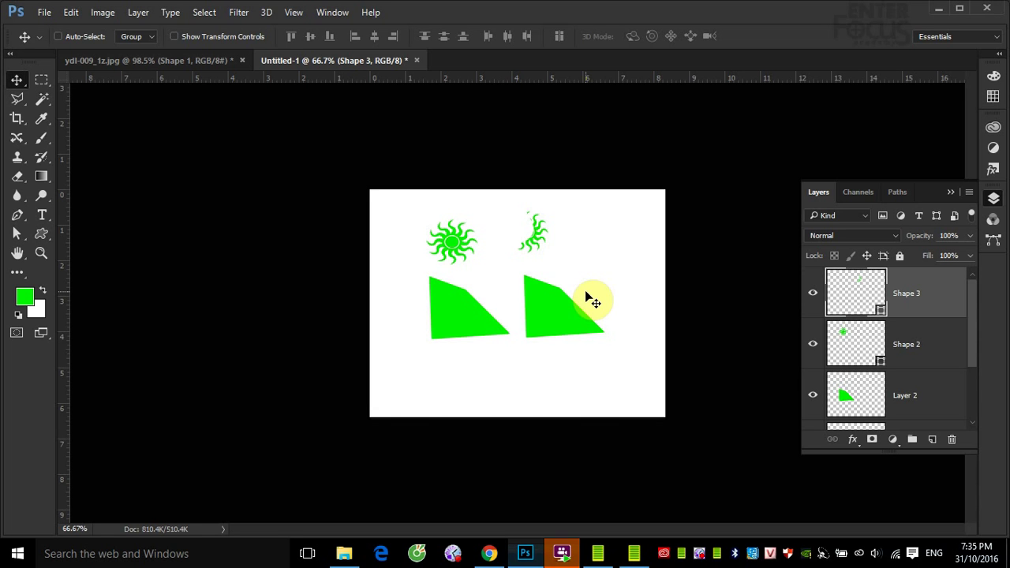
pyautogui.click(813, 294)
pyautogui.click(814, 294)
# Rasterize Shape 3, then pick Shape 1 from the canvas and rasterize it too
pyautogui.rightClick(929, 302)
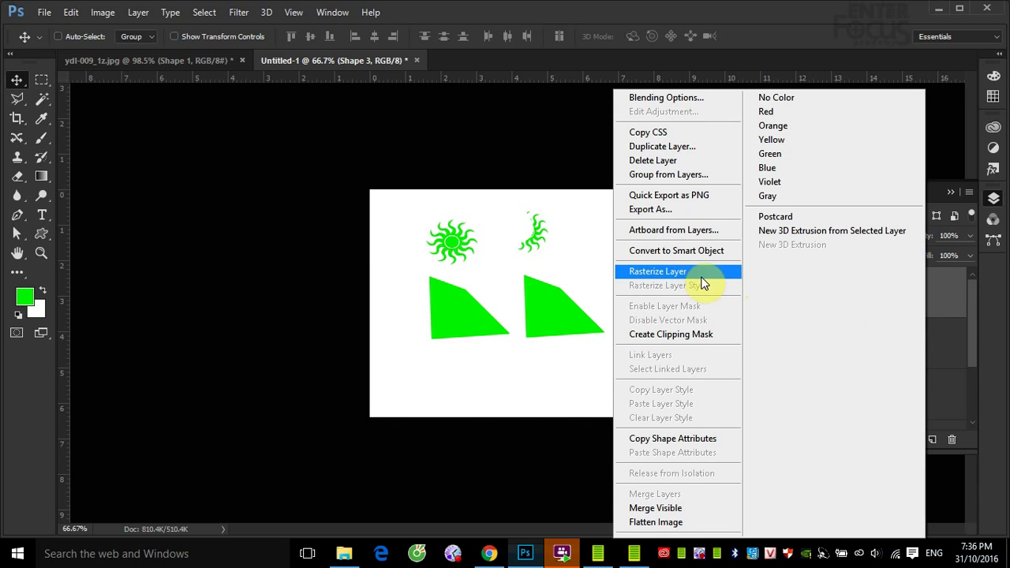
pyautogui.click(662, 278)
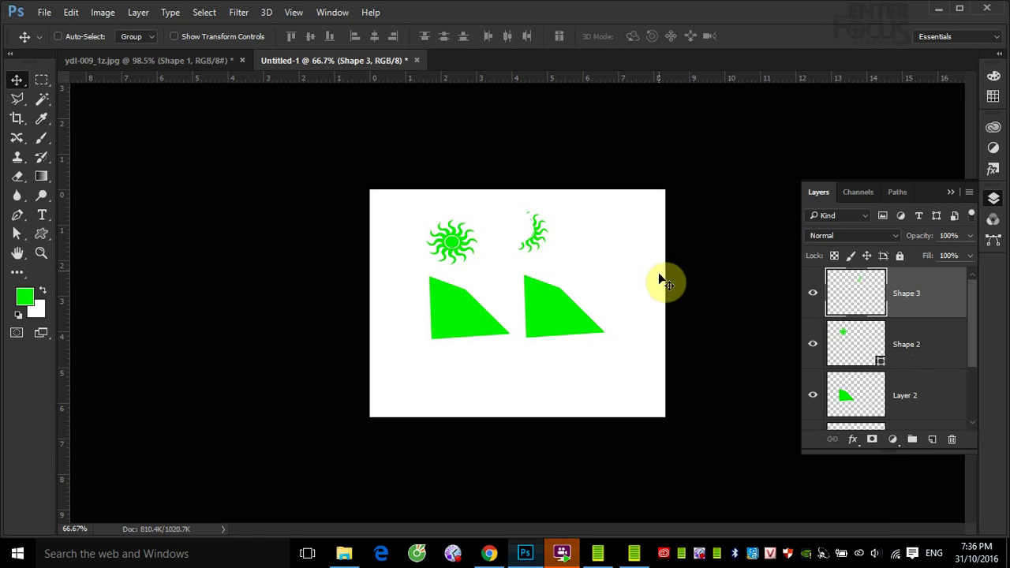
pyautogui.rightClick(467, 310)
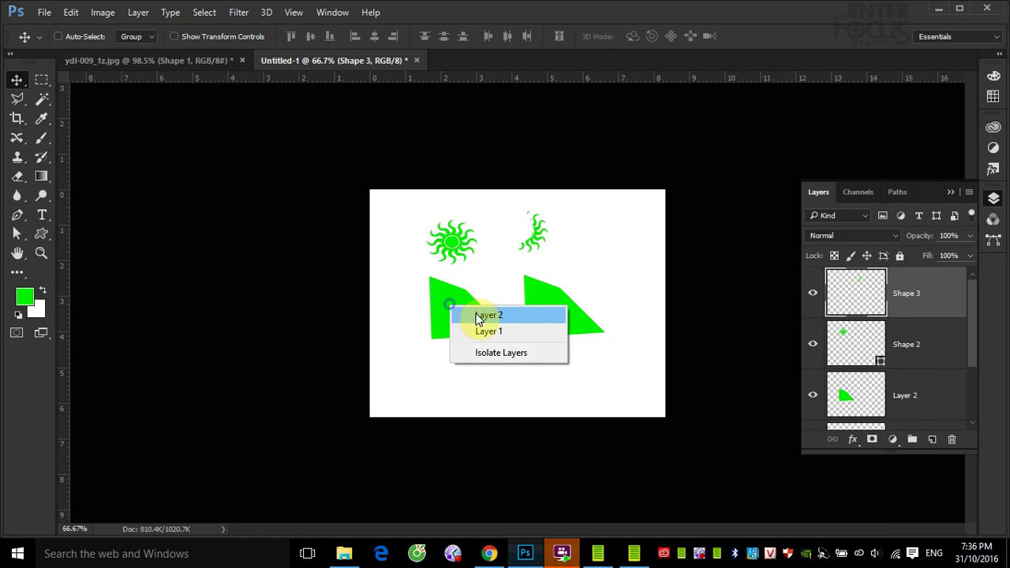
pyautogui.click(485, 318)
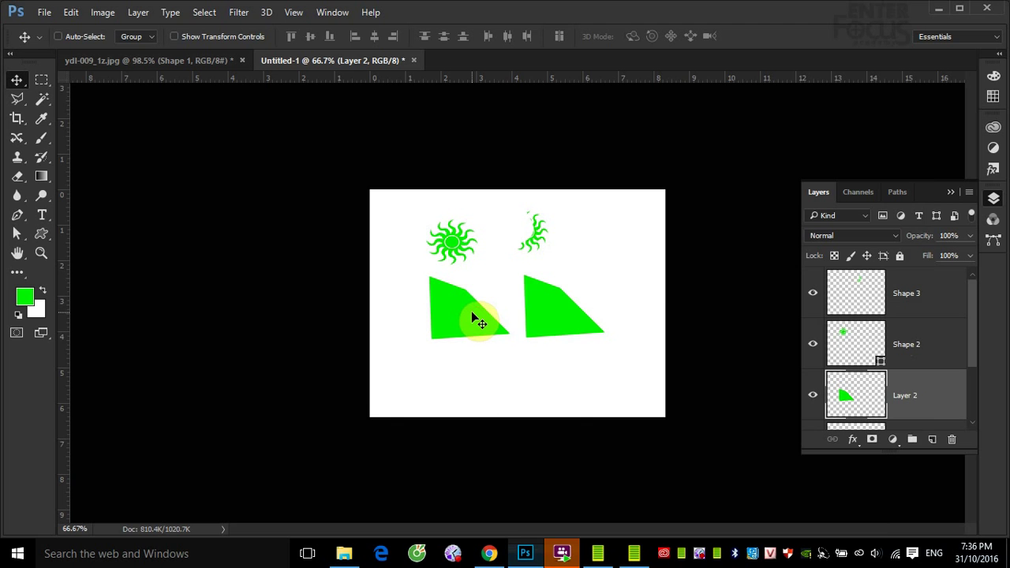
pyautogui.rightClick(568, 319)
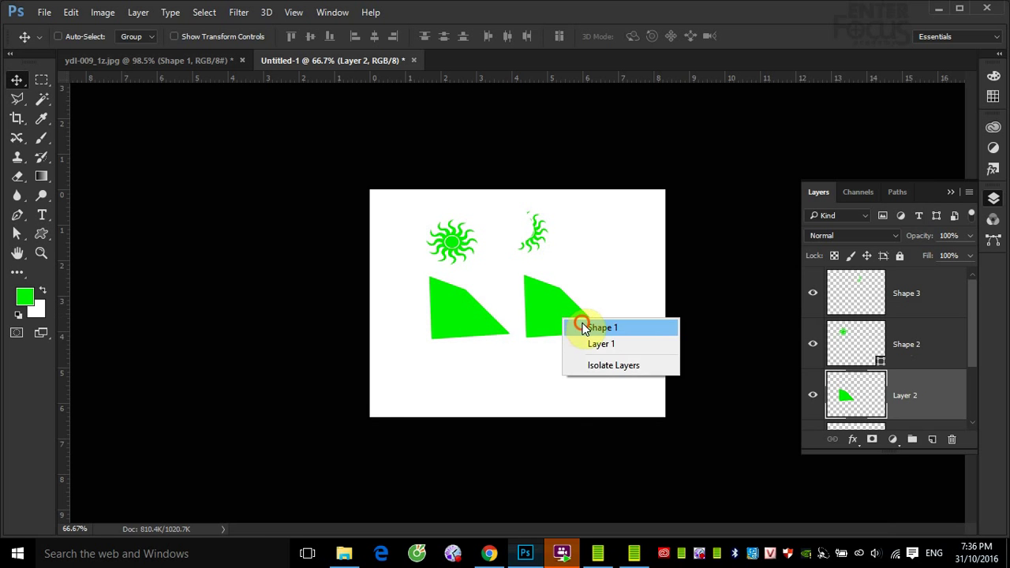
pyautogui.click(584, 326)
pyautogui.rightClick(915, 407)
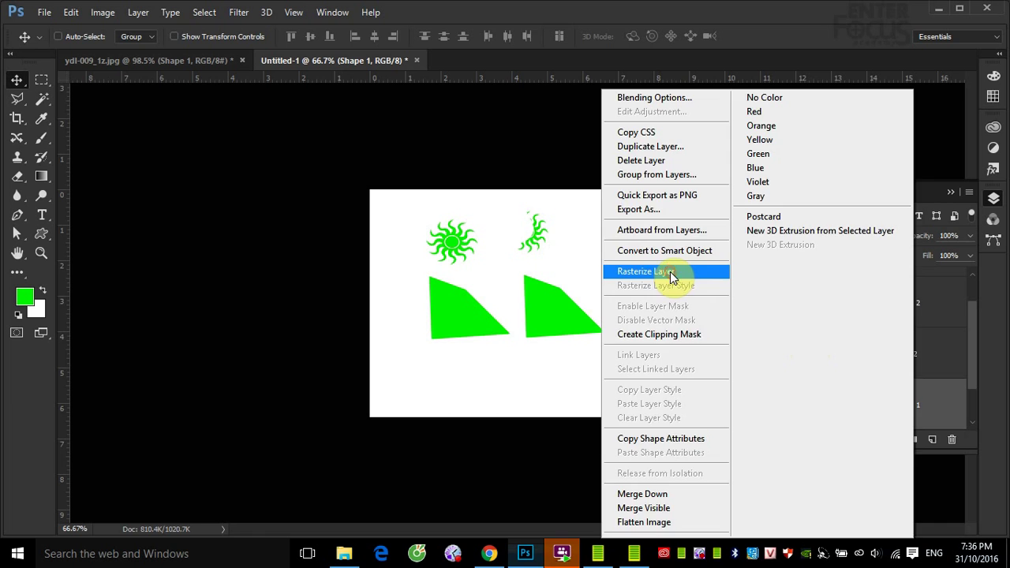
pyautogui.click(670, 272)
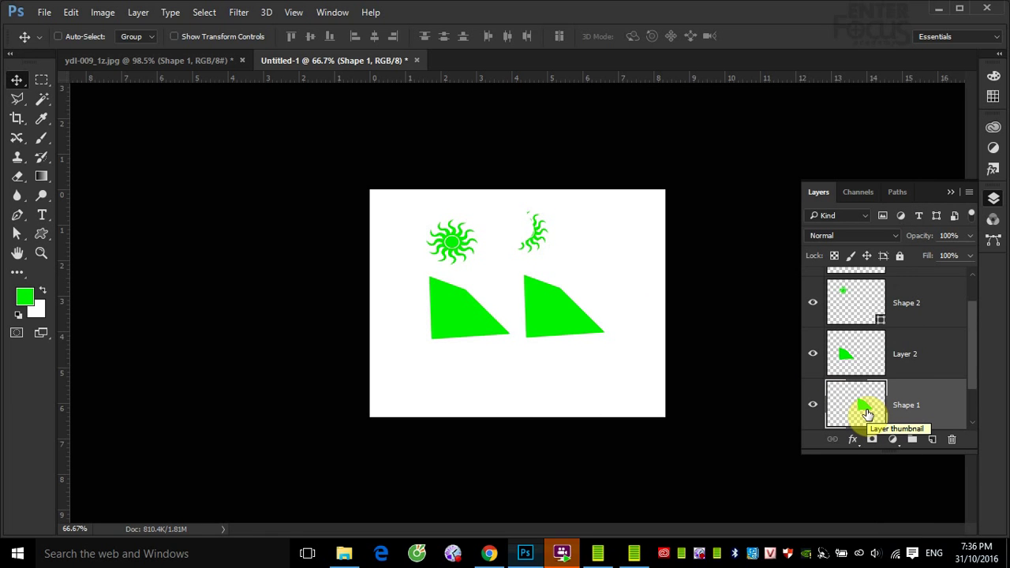
# Lock Shape 1's transparent pixels and polygon-select the lower part of the right wedge
pyautogui.click(835, 256)
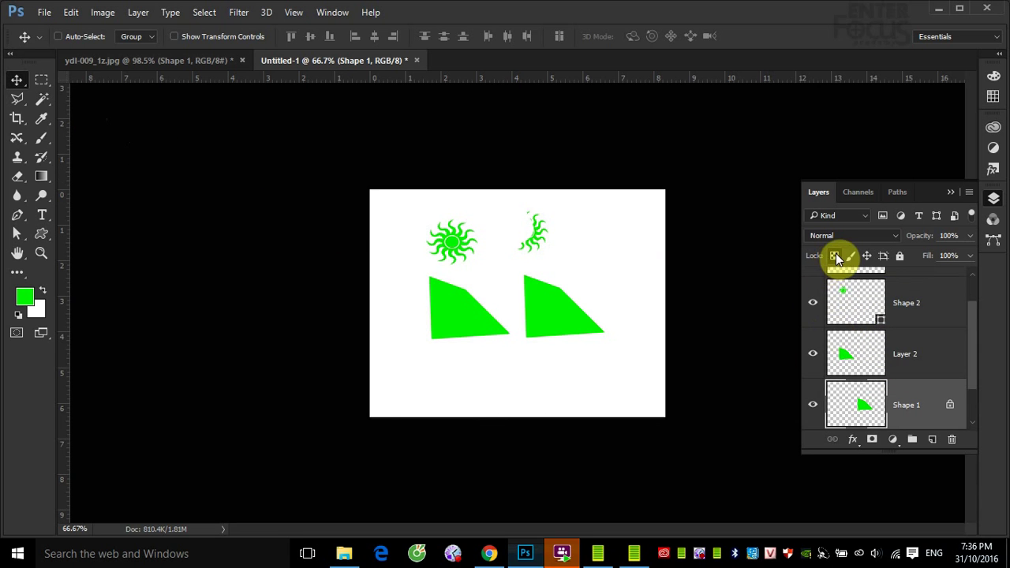
pyautogui.click(18, 99)
pyautogui.click(604, 299)
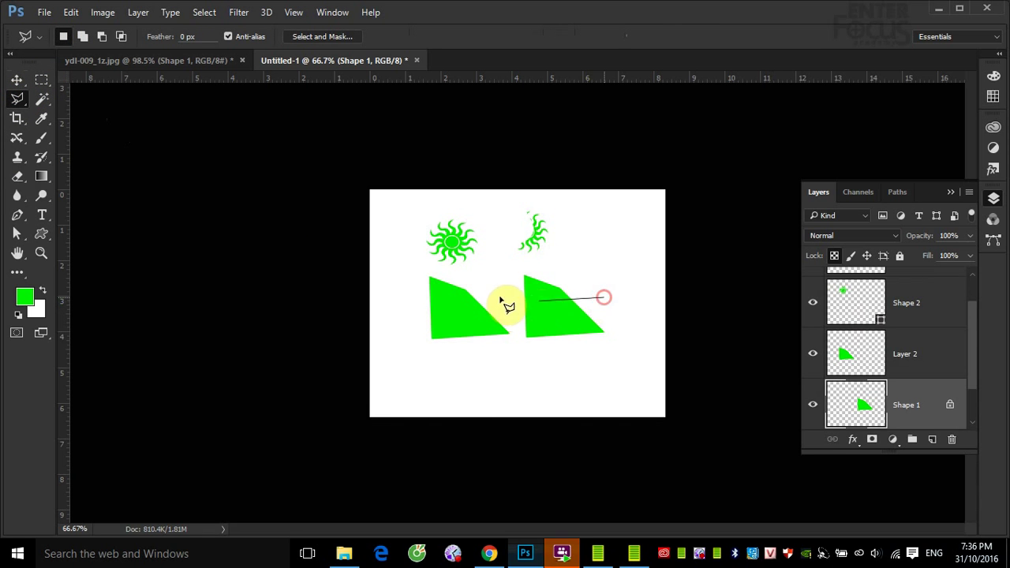
pyautogui.click(507, 301)
pyautogui.click(523, 362)
pyautogui.click(590, 364)
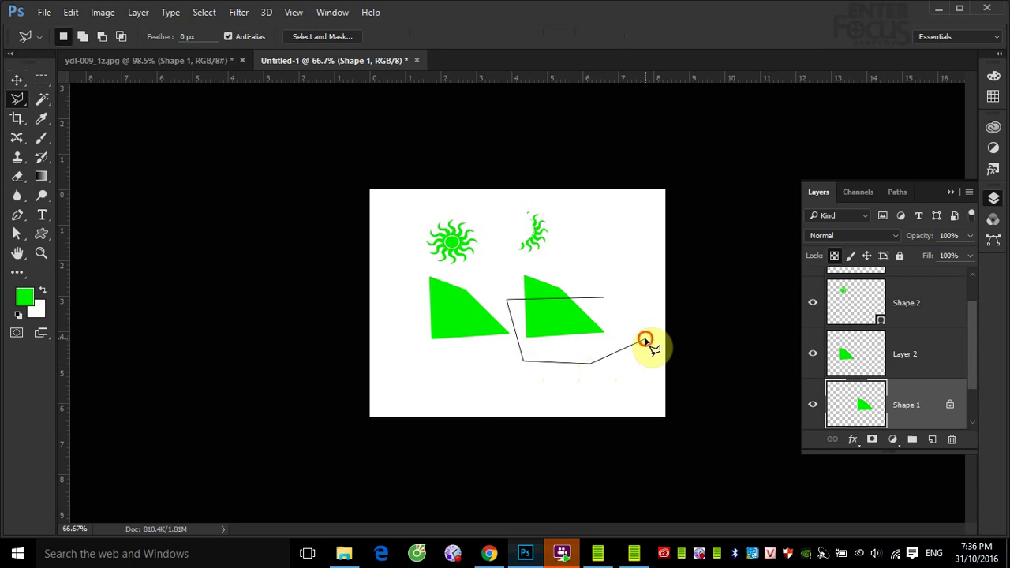
pyautogui.click(646, 339)
pyautogui.click(605, 299)
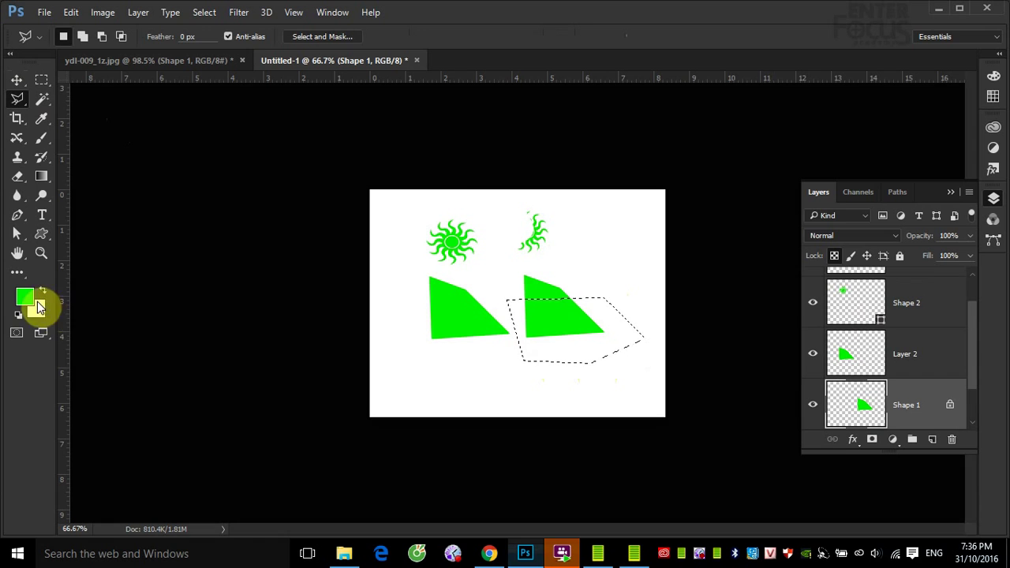
# Fill the selected lower area with red foreground colour and deselect
pyautogui.click(30, 299)
pyautogui.click(276, 169)
pyautogui.click(403, 155)
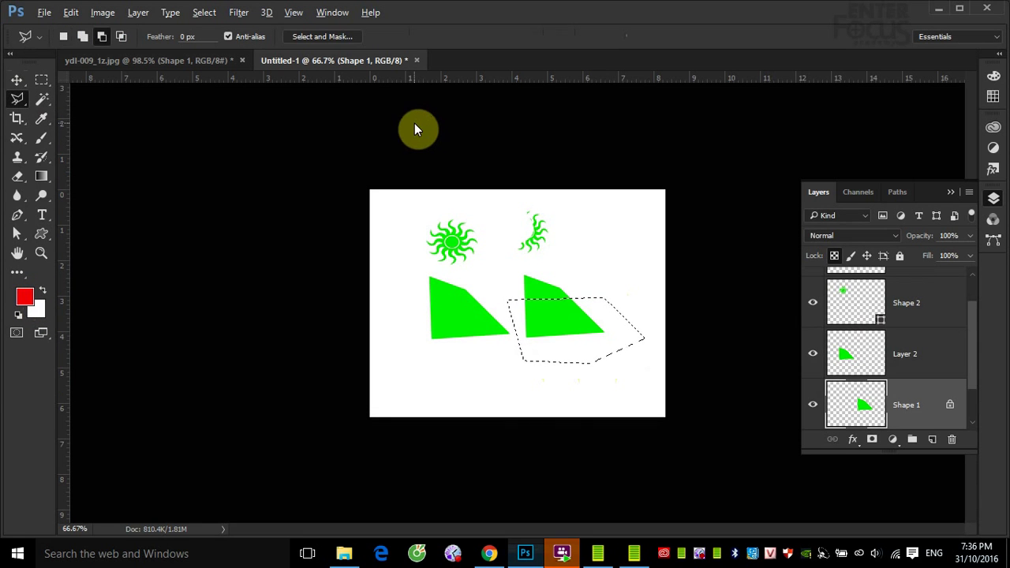
pyautogui.hotkey('alt', 'BackSpace')
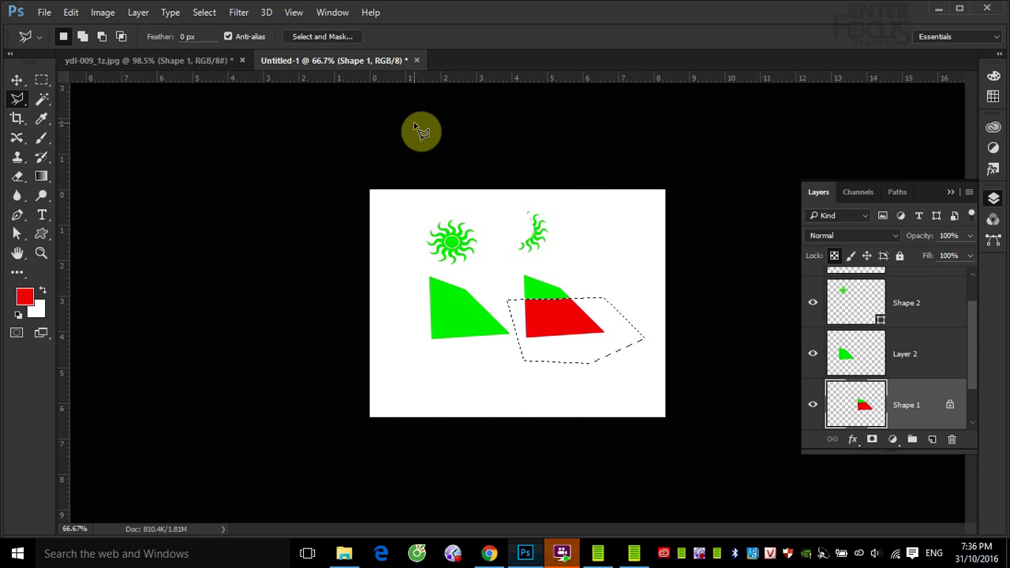
pyautogui.hotkey('ctrl', 'd')
# Unlock Shape 1's transparent pixels and load its outline as a selection from the thumbnail
pyautogui.click(836, 258)
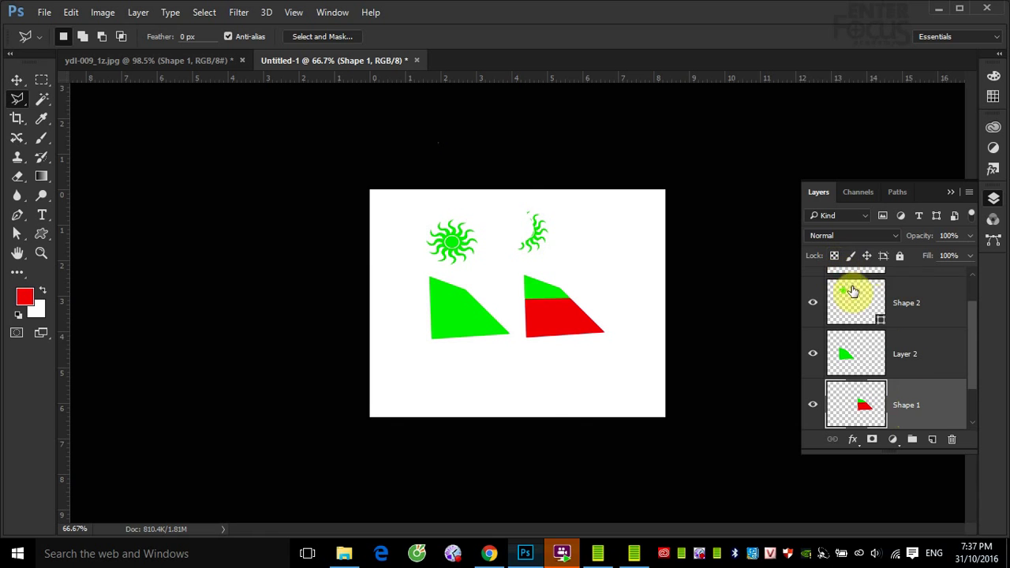
pyautogui.rightClick(936, 414)
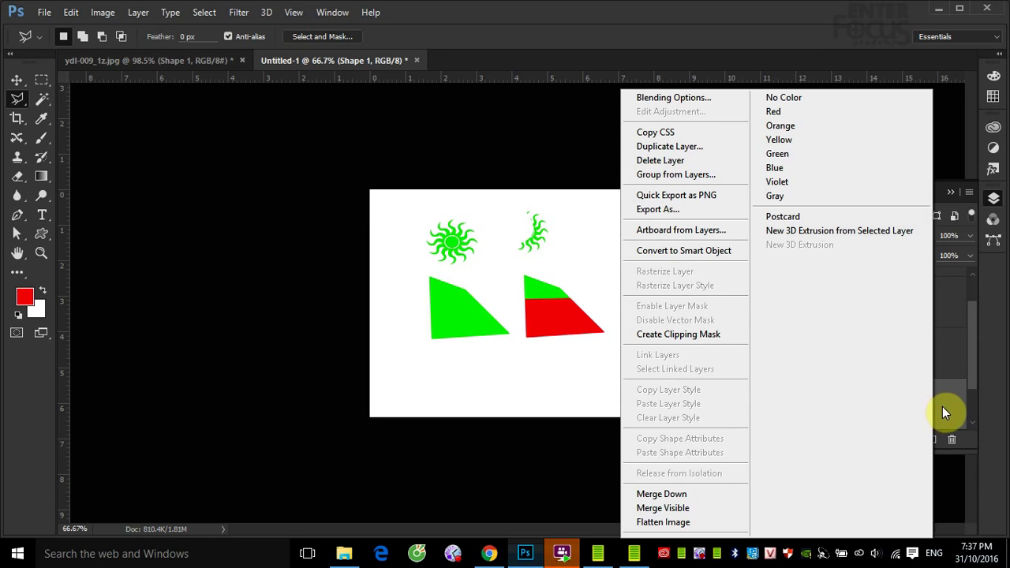
pyautogui.click(950, 409)
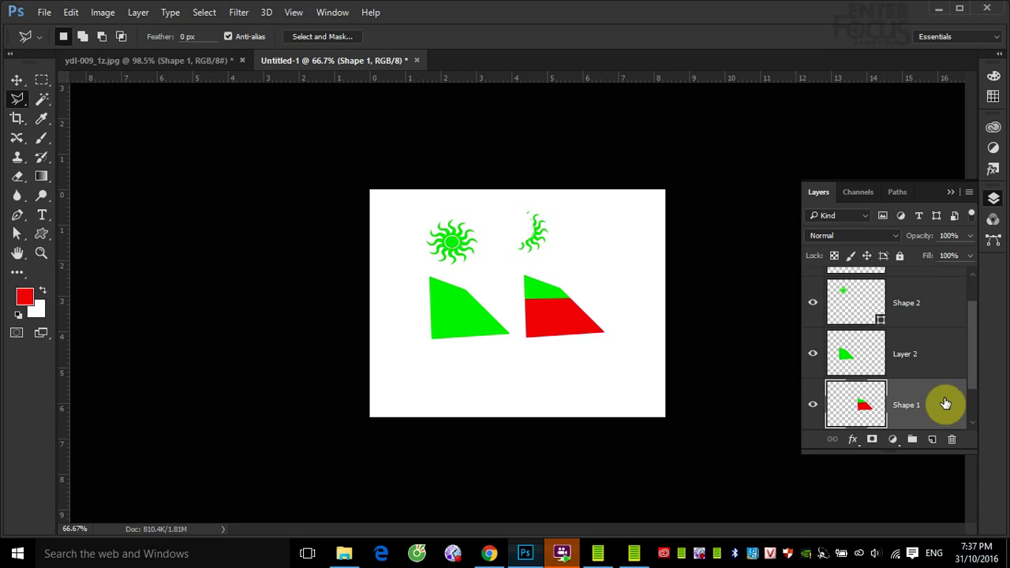
pyautogui.keyDown('ctrl'); pyautogui.click(872, 413); pyautogui.keyUp('ctrl')
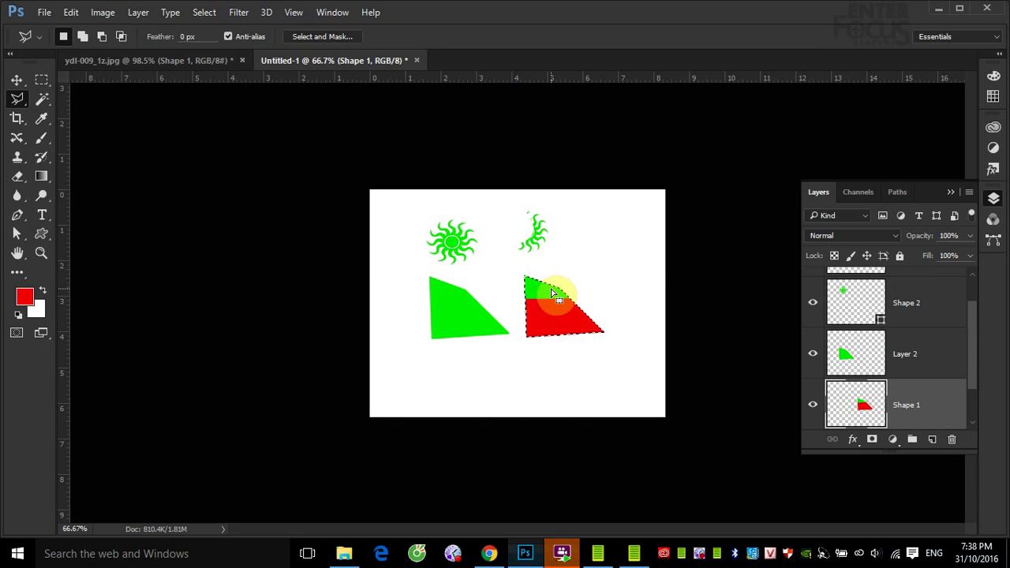
# Convert the wedge selection into a Work Path from the Paths panel
pyautogui.click(898, 193)
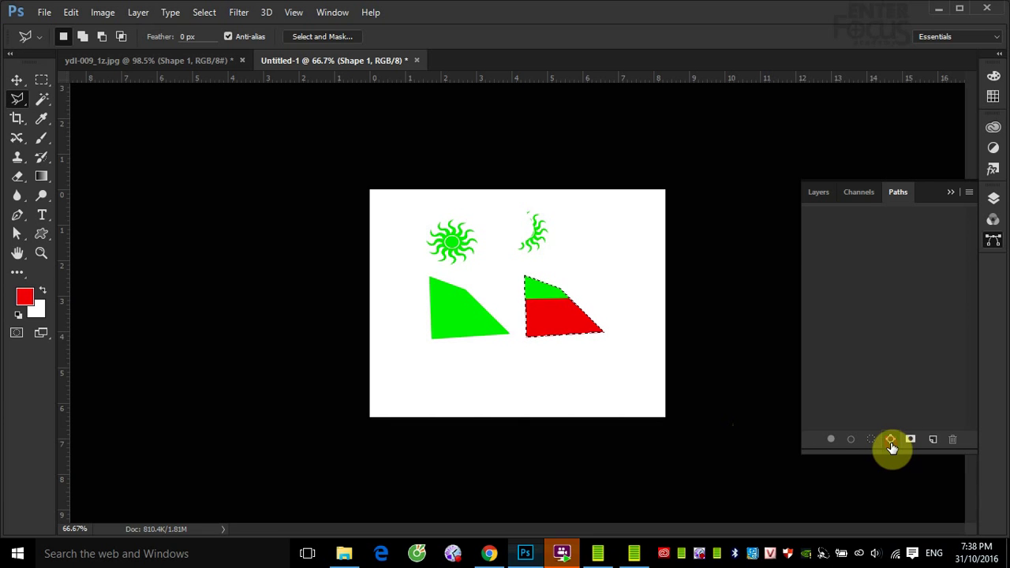
pyautogui.click(891, 442)
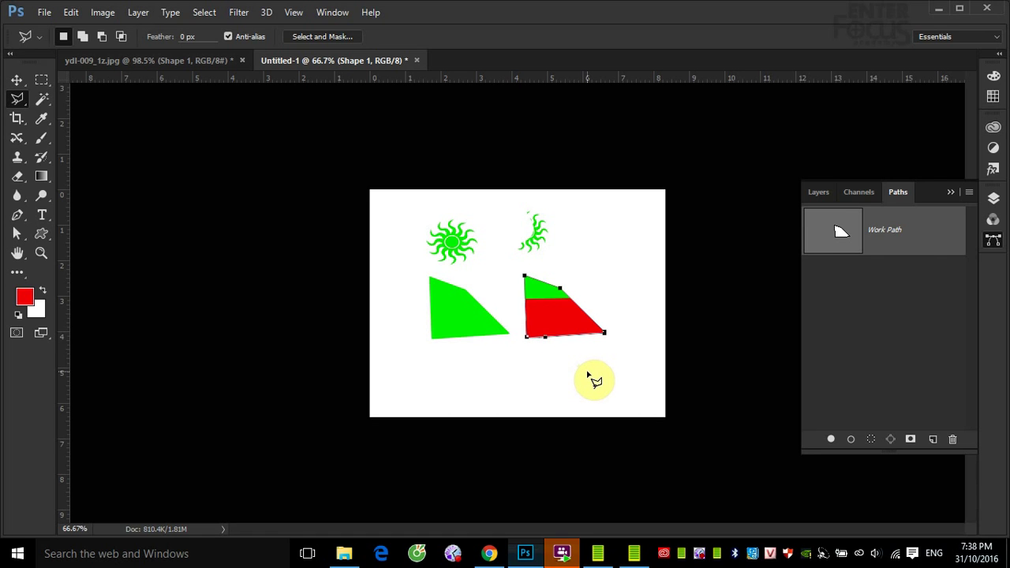
# Make the Shape 2 sun layer active and apply a default Bevel & Emboss style
pyautogui.click(859, 195)
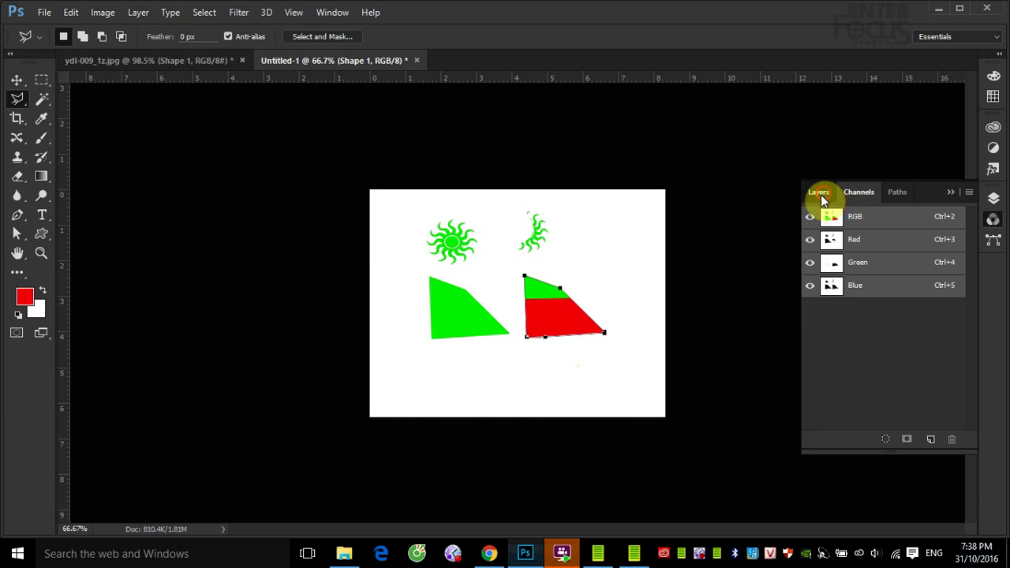
pyautogui.click(821, 194)
pyautogui.scroll(1, 919, 352)
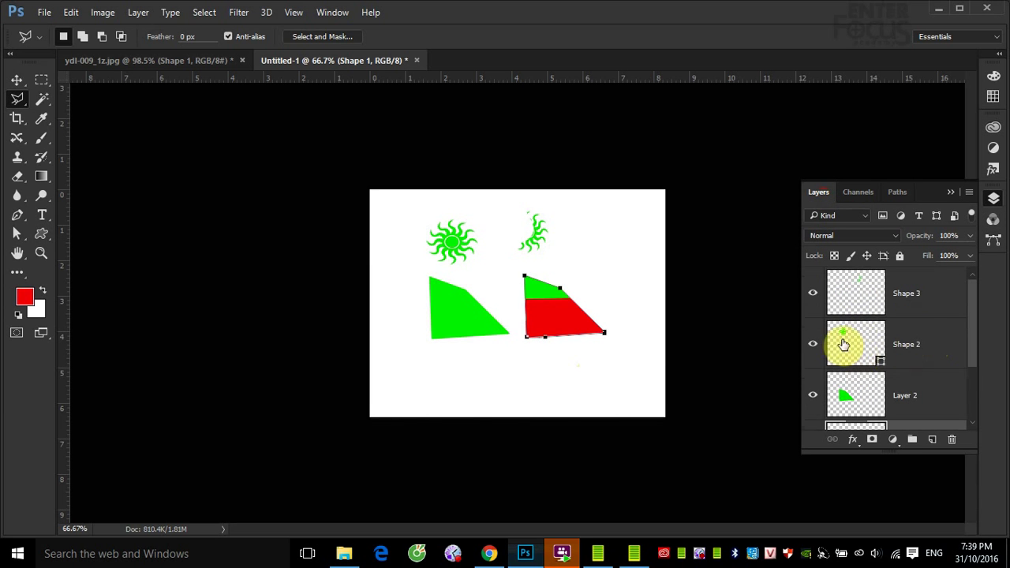
pyautogui.click(909, 346)
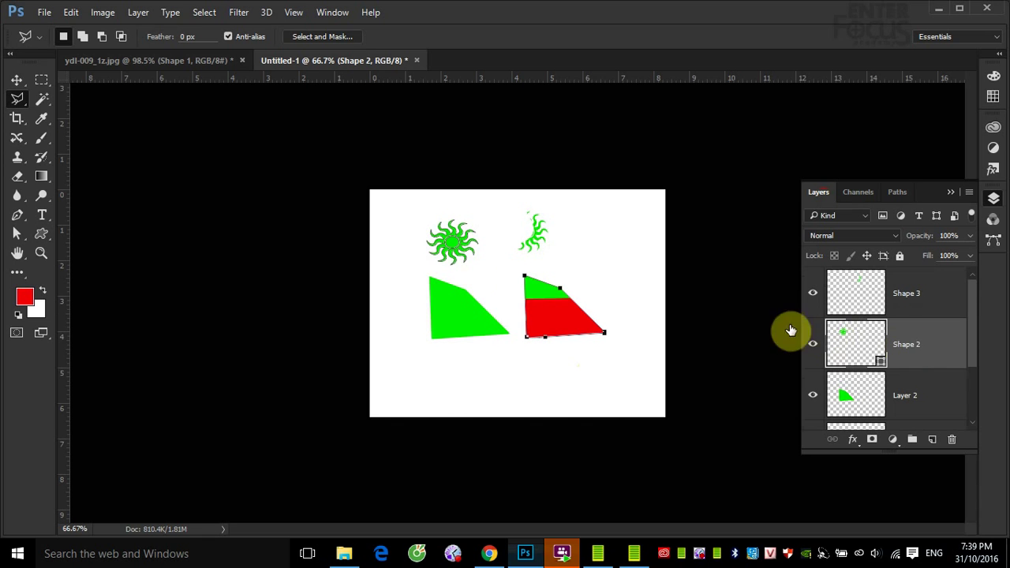
pyautogui.click(138, 12)
pyautogui.click(241, 125)
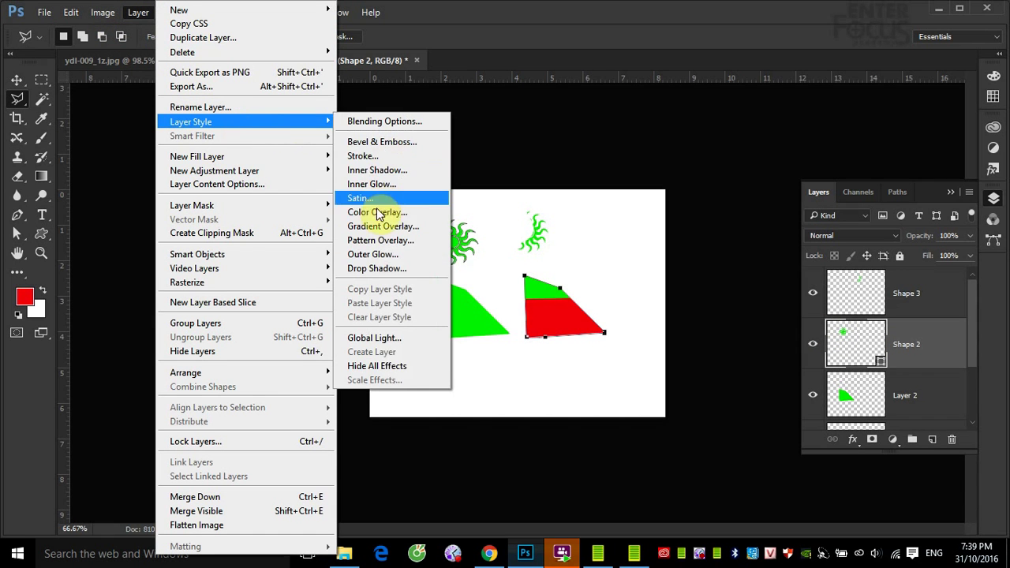
pyautogui.click(383, 143)
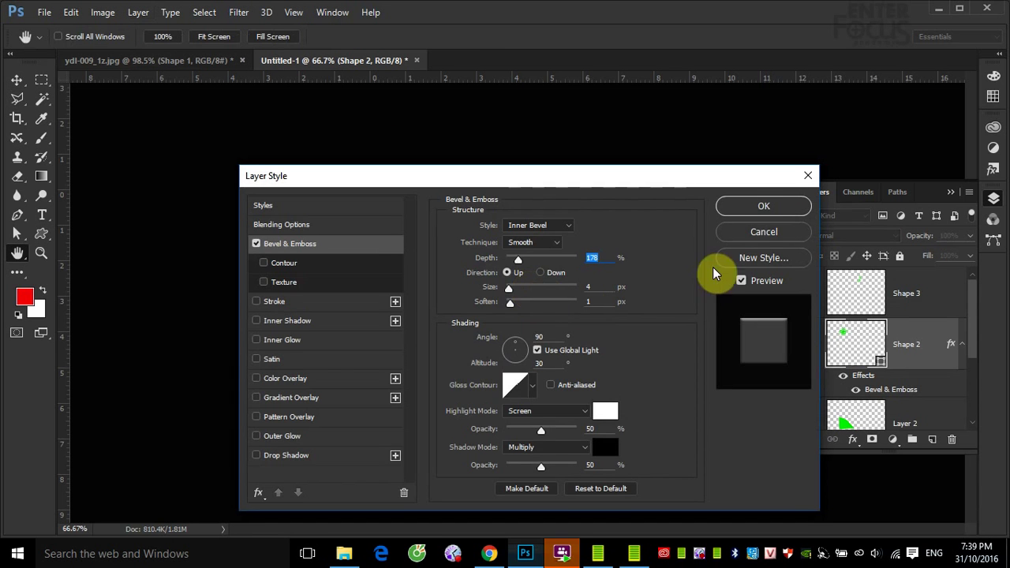
pyautogui.click(758, 208)
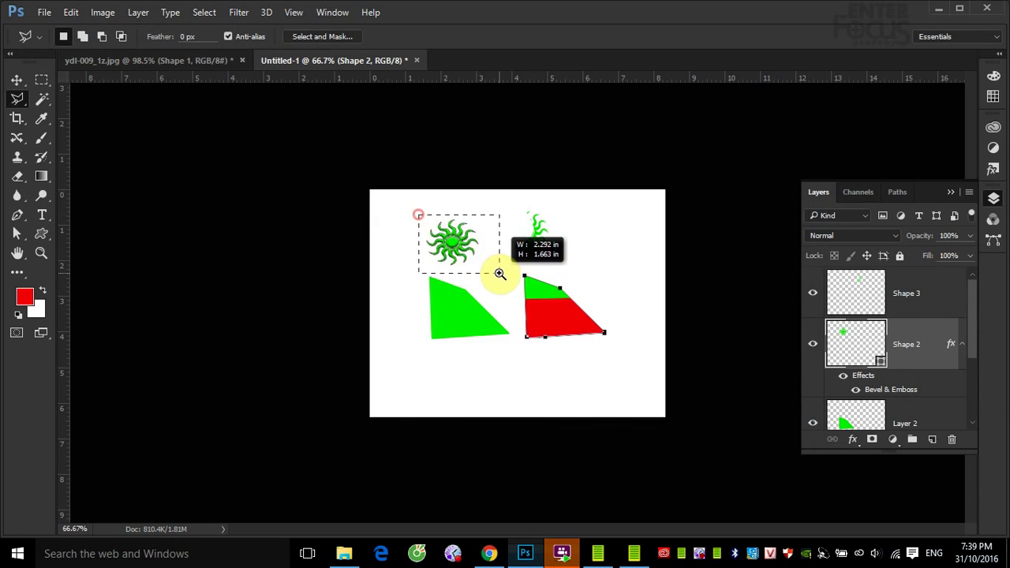
# Zoom in on the sun, delete its Bevel & Emboss effect and add a default Drop Shadow
pyautogui.moveTo(426, 219); pyautogui.dragTo(499, 272)
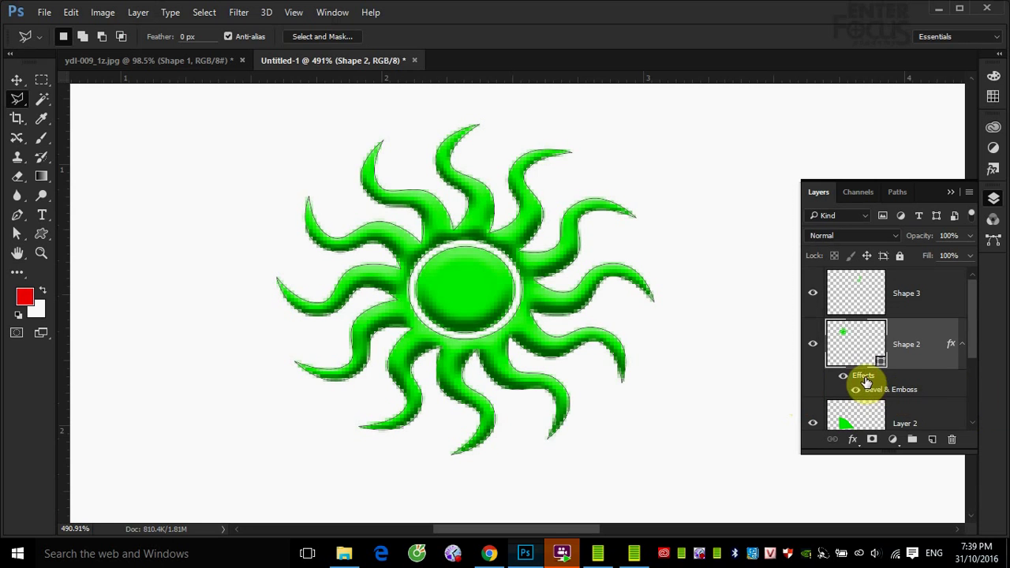
pyautogui.moveTo(866, 382); pyautogui.dragTo(952, 440)
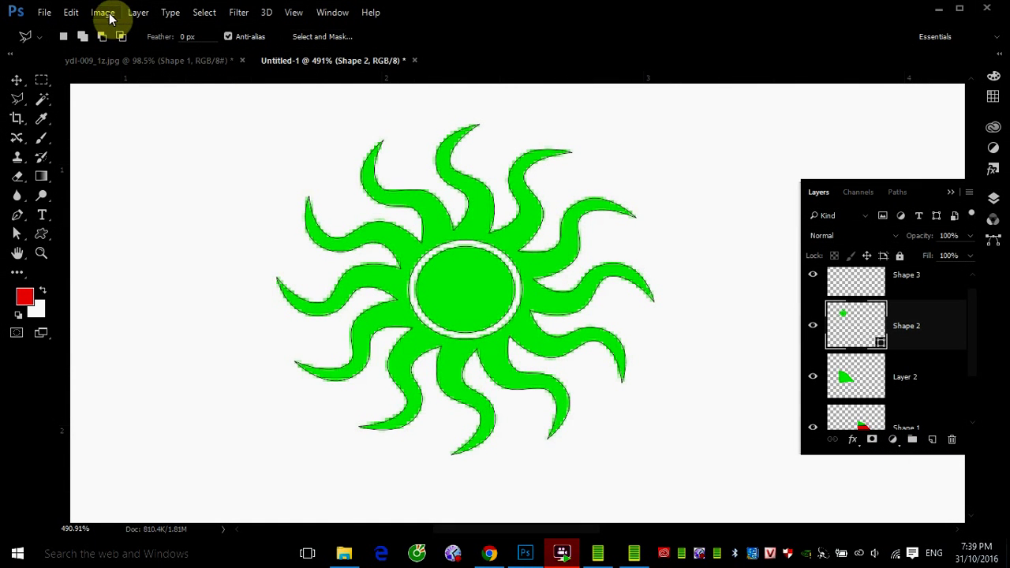
pyautogui.click(136, 12)
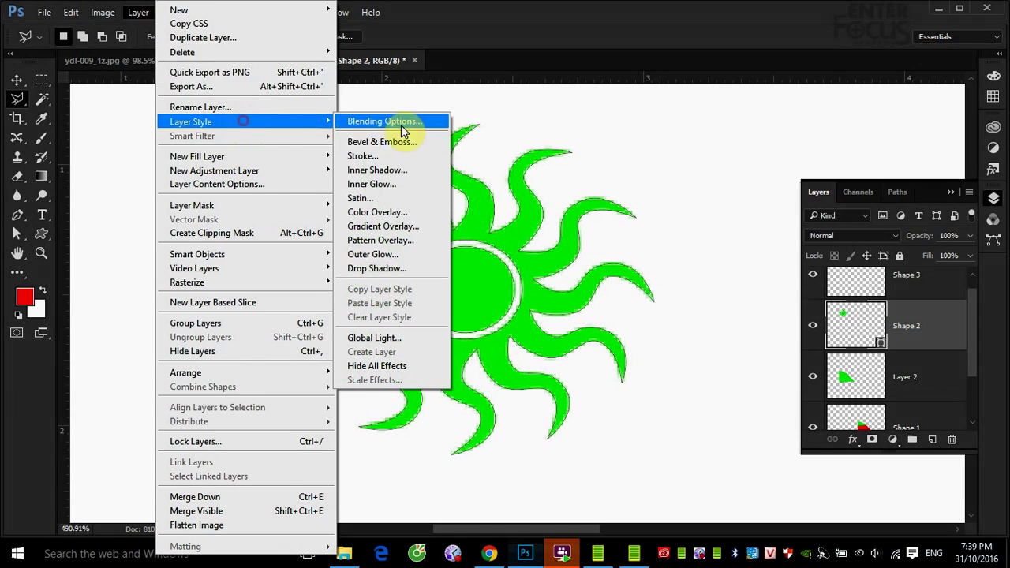
pyautogui.click(415, 269)
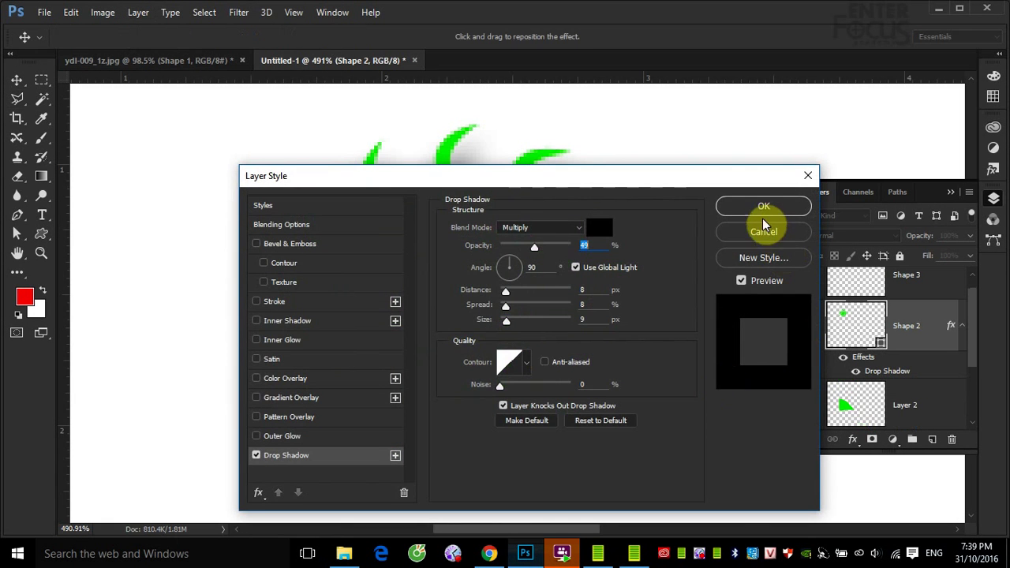
pyautogui.click(756, 211)
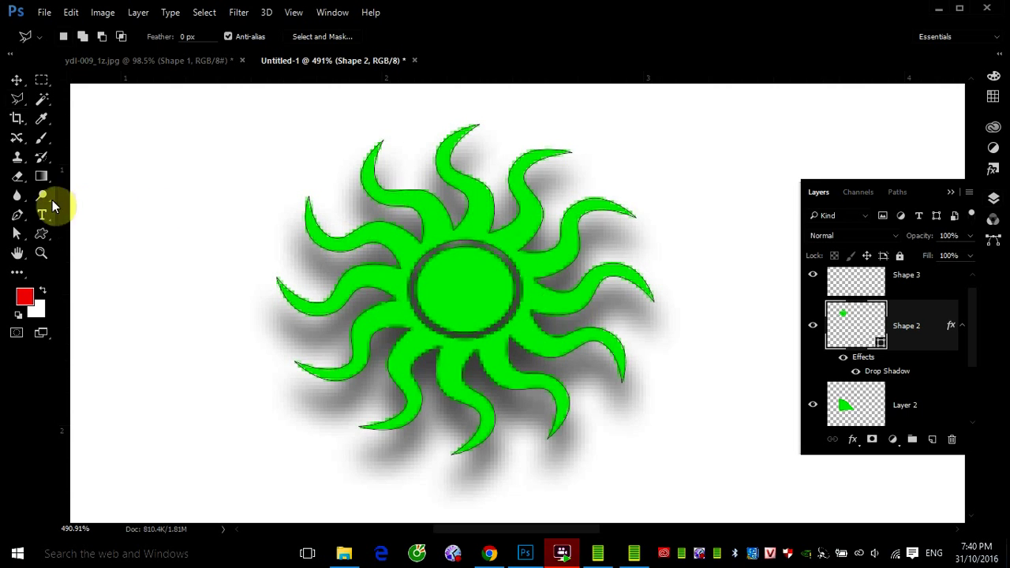
# Clear the selection and type 'uni' in red 72 pt Impact at the canvas's upper right
pyautogui.click(722, 140)
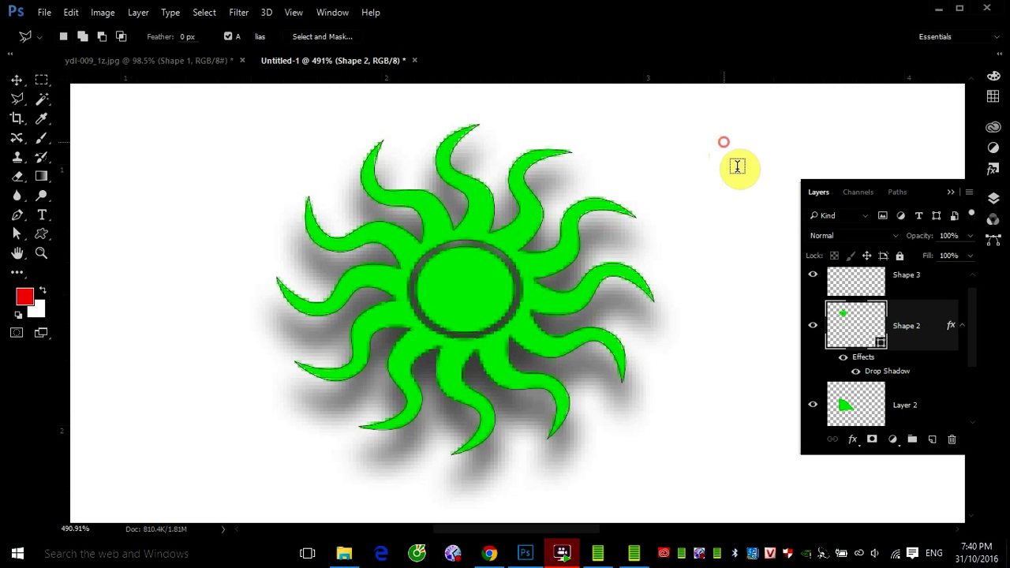
pyautogui.click(726, 173)
pyautogui.write('uni')
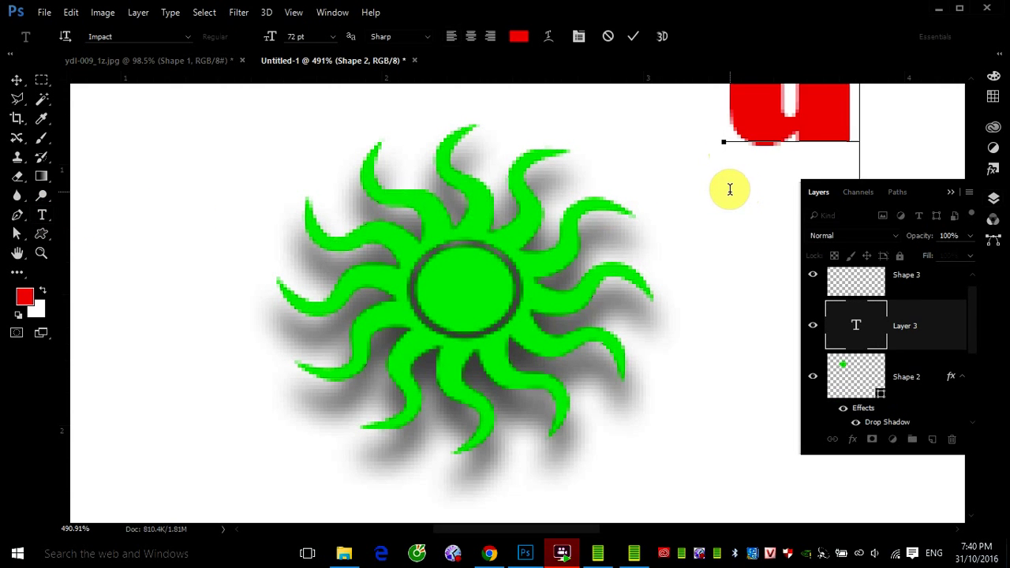
pyautogui.click(16, 80)
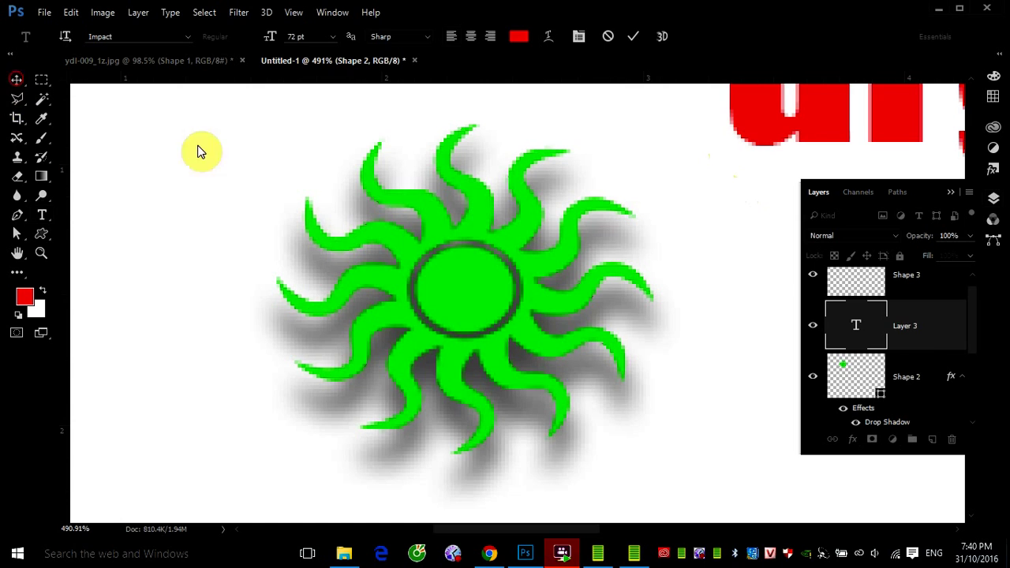